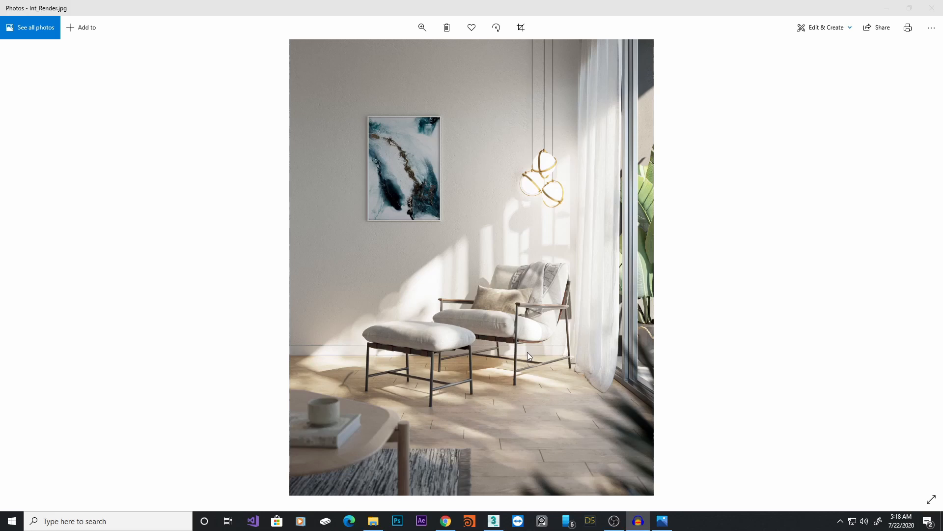
Switch from the reference render to 3ds Max and orbit around the interior scene to examine the room and furniture
{"action": "left_click", "coordinate": [887, 8]}
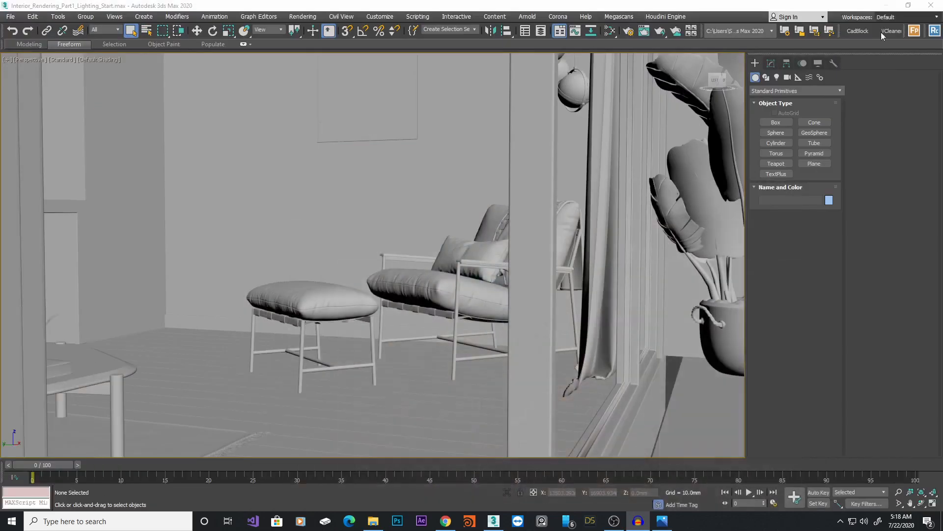
{"action": "middle_click_drag", "start_coordinate": [531, 332], "coordinate": [555, 330], "text": "alt"}
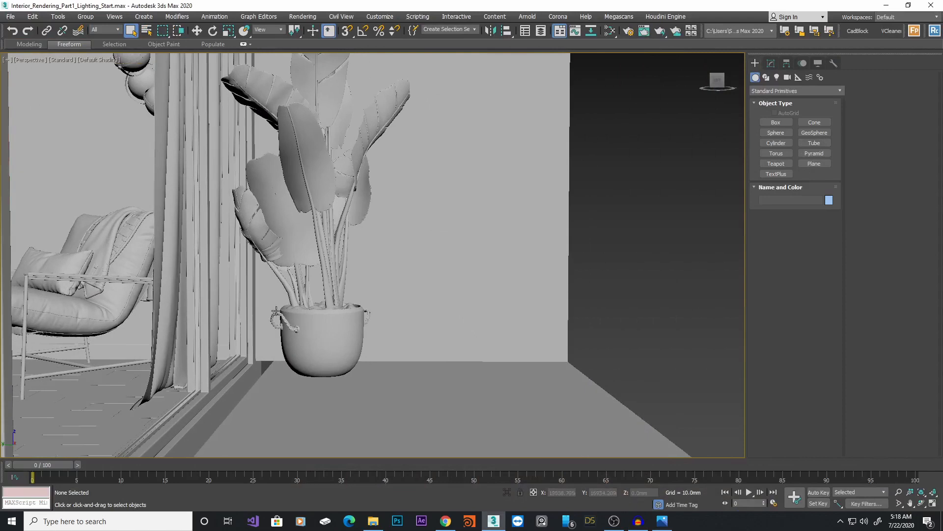
{"action": "middle_click_drag", "start_coordinate": [397, 329], "coordinate": [617, 305]}
{"action": "scroll", "coordinate": [537, 308], "scroll_direction": "up", "scroll_amount": 2}
{"action": "middle_click_drag", "start_coordinate": [297, 276], "coordinate": [427, 266]}
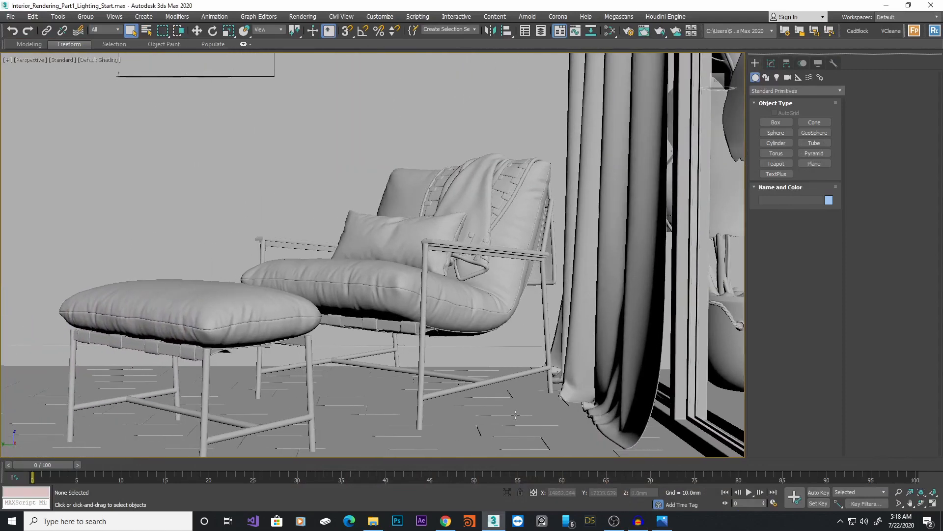
{"action": "scroll", "coordinate": [515, 415], "scroll_direction": "down", "scroll_amount": 2}
{"action": "middle_click_drag", "start_coordinate": [548, 369], "coordinate": [515, 374], "text": "alt"}
{"action": "scroll", "coordinate": [524, 369], "scroll_direction": "down", "scroll_amount": 2}
{"action": "middle_click_drag", "start_coordinate": [566, 330], "coordinate": [432, 267]}
{"action": "scroll", "coordinate": [432, 267], "scroll_direction": "down", "scroll_amount": 2}
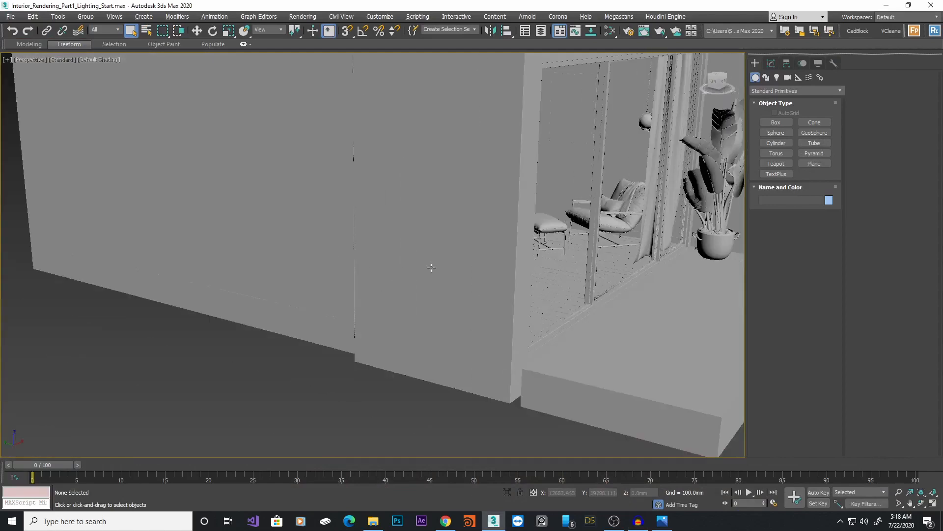
{"action": "middle_click_drag", "start_coordinate": [526, 270], "coordinate": [401, 330]}
{"action": "left_click", "coordinate": [526, 135]}
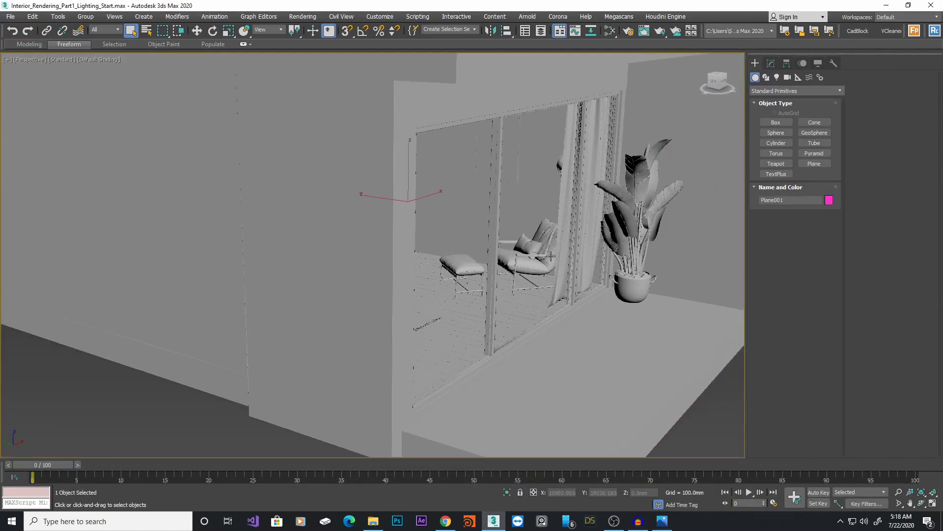
{"action": "scroll", "coordinate": [499, 242], "scroll_direction": "up", "scroll_amount": 2}
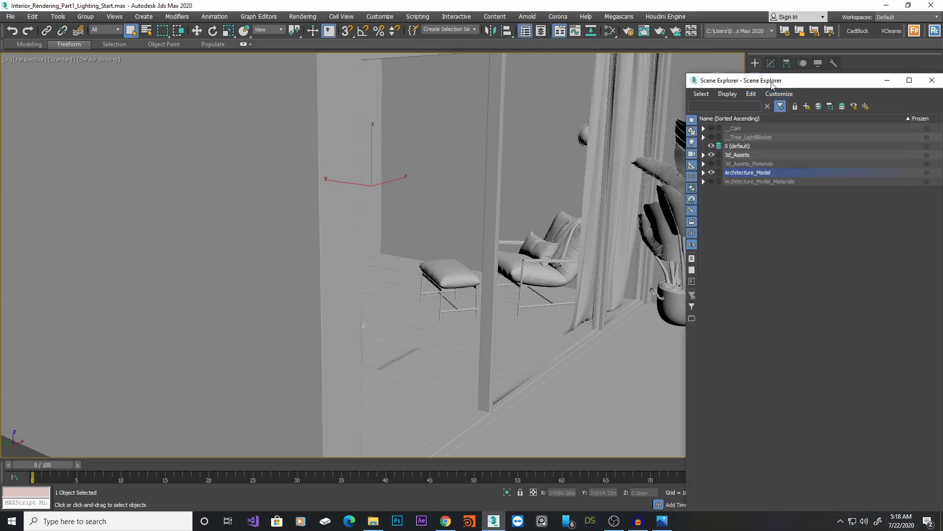
{"action": "left_click_drag", "start_coordinate": [772, 82], "coordinate": [856, 69]}
{"action": "left_click", "coordinate": [577, 131]}
{"action": "mouse_move", "coordinate": [448, 249]}
{"action": "middle_mouse_down"}
{"action": "mouse_move", "coordinate": [509, 240]}
{"action": "mouse_move", "coordinate": [462, 253]}
{"action": "middle_mouse_up"}
{"action": "scroll", "coordinate": [509, 241], "scroll_direction": "down", "scroll_amount": 3}
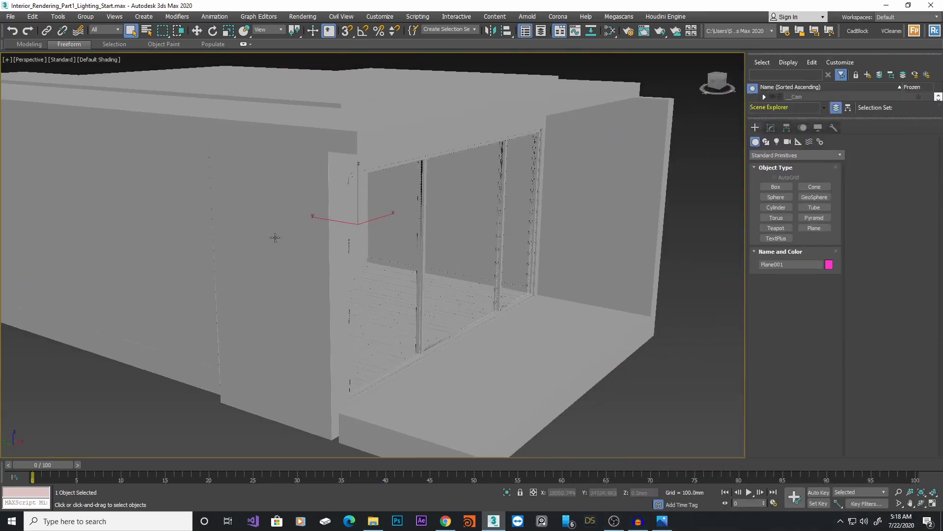
{"action": "mouse_move", "coordinate": [415, 335]}
{"action": "middle_mouse_down", "text": "alt"}
{"action": "mouse_move", "coordinate": [385, 333]}
{"action": "mouse_move", "coordinate": [442, 339]}
{"action": "middle_mouse_up", "text": "alt"}
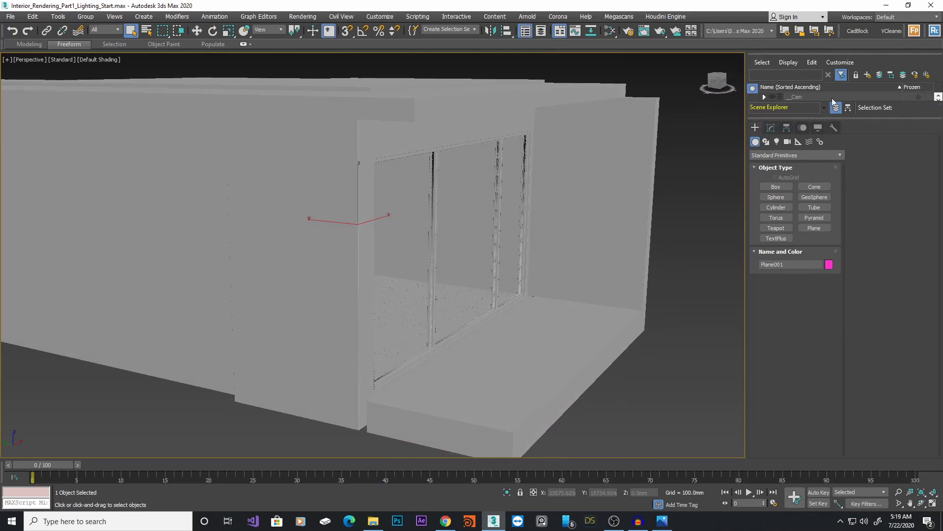
Float the Scene Explorer, make the 3d_Assets layer visible, and close the explorer
{"action": "left_click_drag", "start_coordinate": [867, 52], "coordinate": [553, 88]}
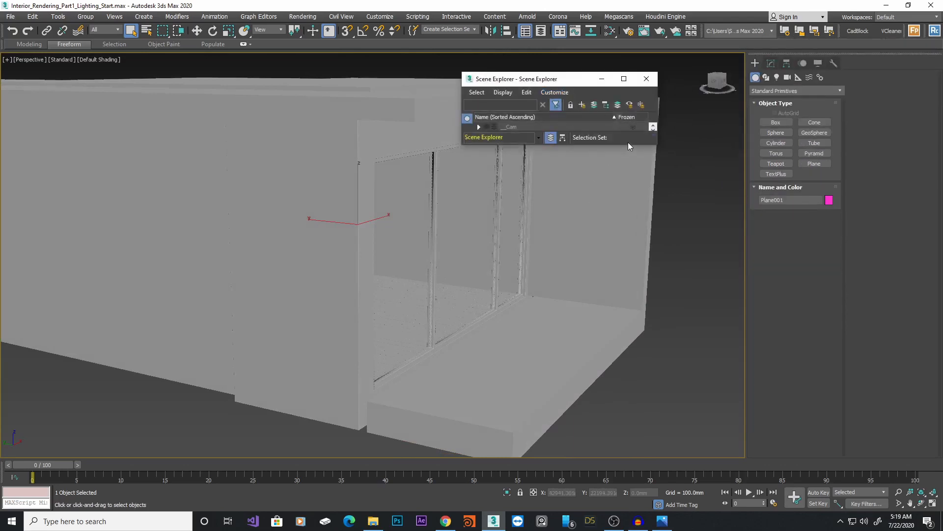
{"action": "left_click_drag", "start_coordinate": [628, 148], "coordinate": [629, 318]}
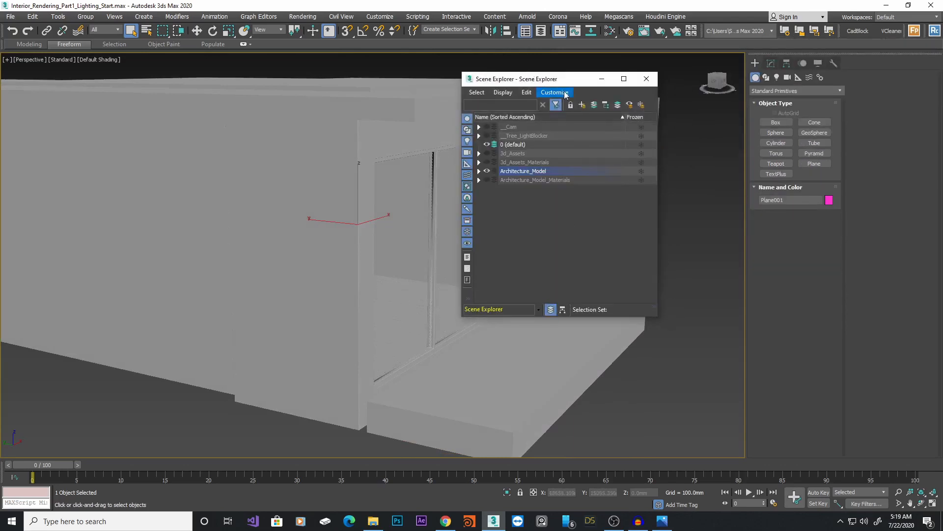
{"action": "left_click_drag", "start_coordinate": [572, 80], "coordinate": [641, 127]}
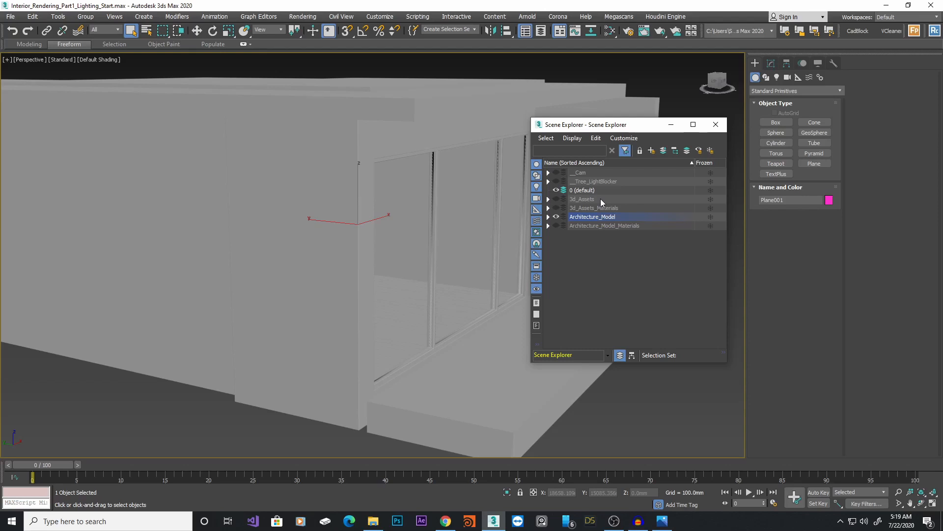
{"action": "left_click", "coordinate": [557, 199]}
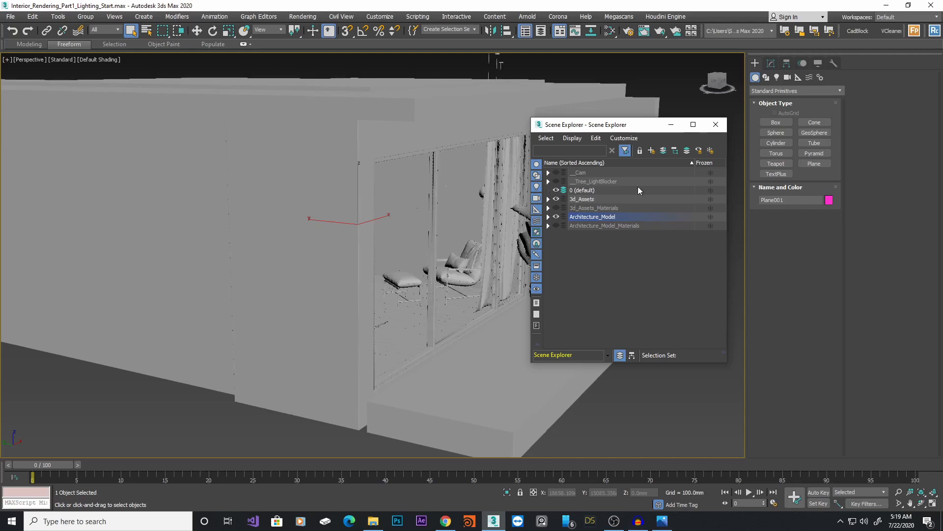
{"action": "left_click", "coordinate": [716, 124]}
Switch the workspace to the four-viewport layout
{"action": "middle_click_drag", "start_coordinate": [508, 209], "coordinate": [523, 226]}
{"action": "key", "text": "alt+w"}
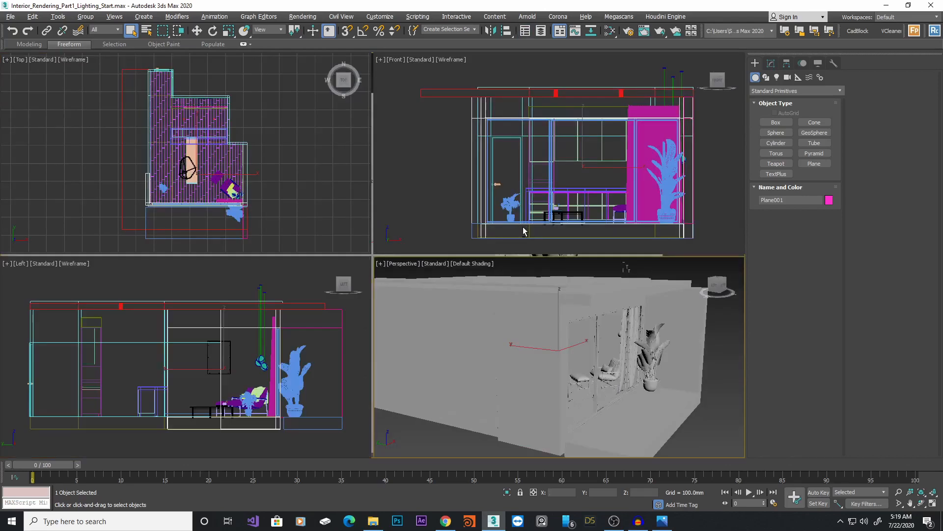
Open Render Setup to review the Corona renderer settings, then close it
{"action": "left_click", "coordinate": [627, 32]}
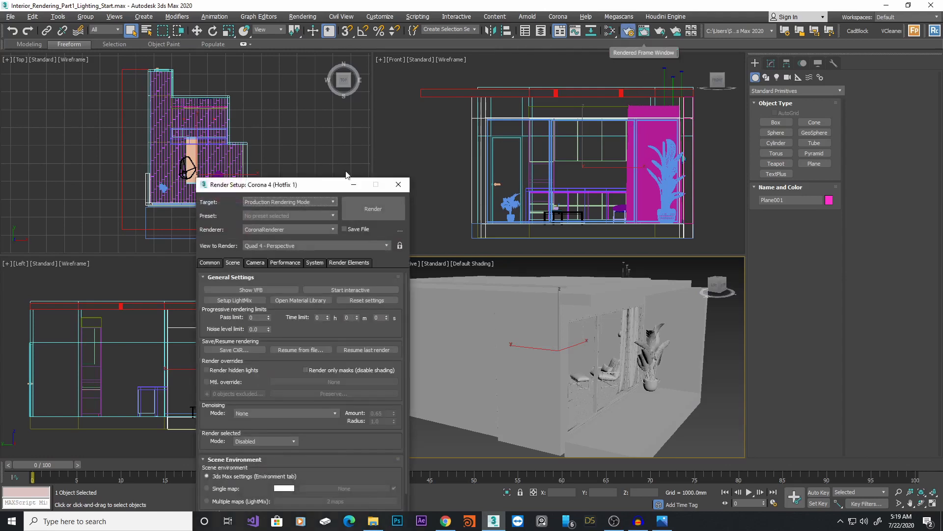
{"action": "left_click", "coordinate": [305, 230]}
{"action": "left_click", "coordinate": [284, 274]}
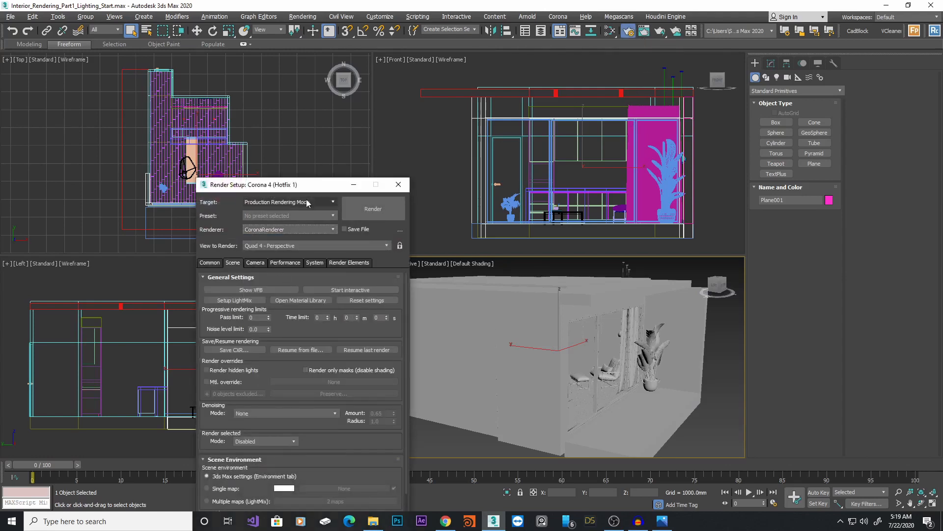
{"action": "left_click", "coordinate": [398, 185]}
Create a Physical camera in the Top view, placed beside the plant and aimed toward the lounge chair
{"action": "left_click", "coordinate": [788, 77]}
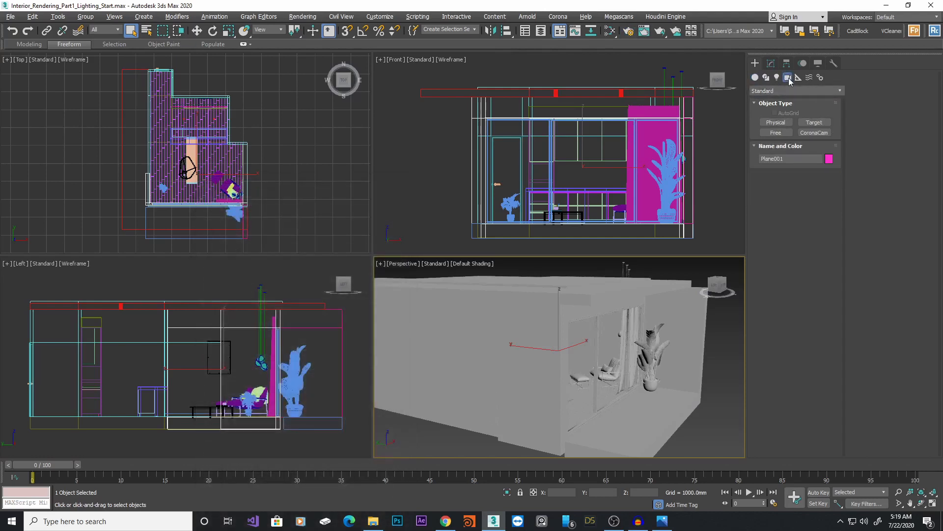
{"action": "left_click", "coordinate": [776, 122]}
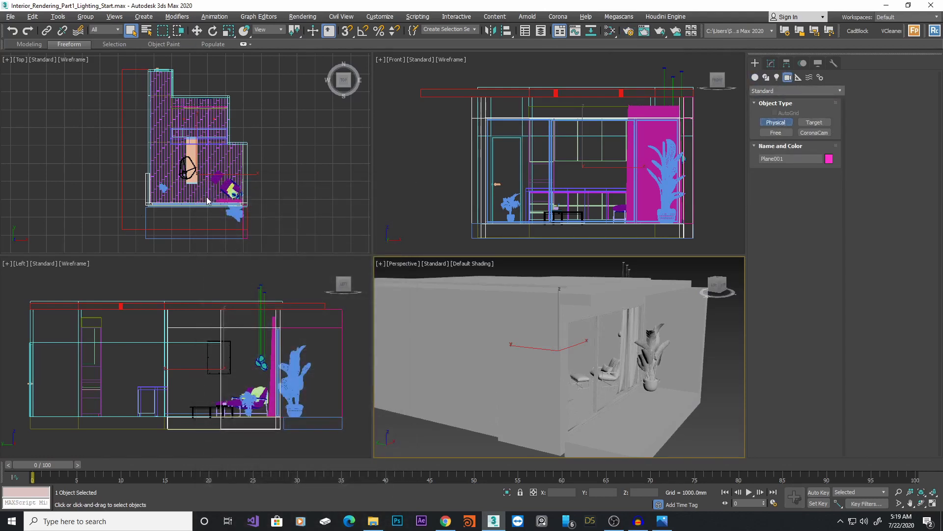
{"action": "scroll", "coordinate": [208, 188], "scroll_direction": "up", "scroll_amount": 2}
{"action": "scroll", "coordinate": [209, 188], "scroll_direction": "up", "scroll_amount": 3}
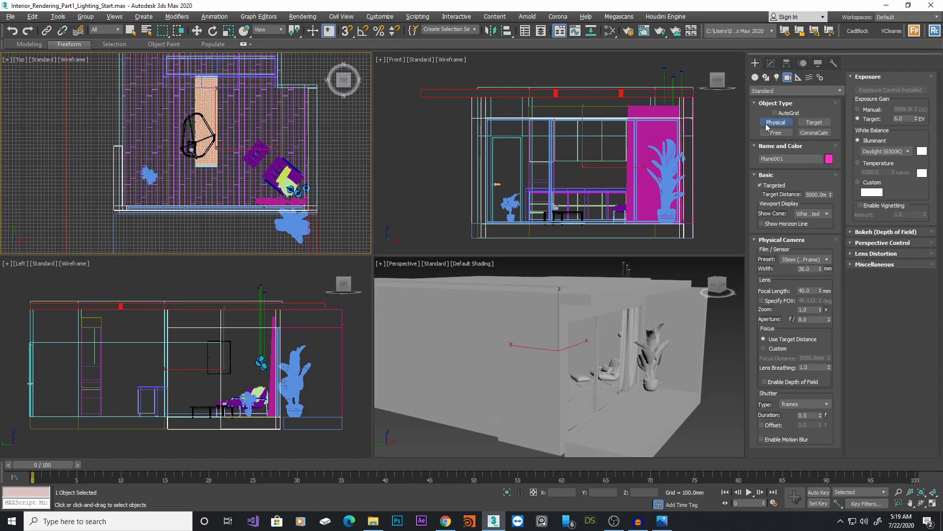
{"action": "scroll", "coordinate": [166, 185], "scroll_direction": "up", "scroll_amount": 2}
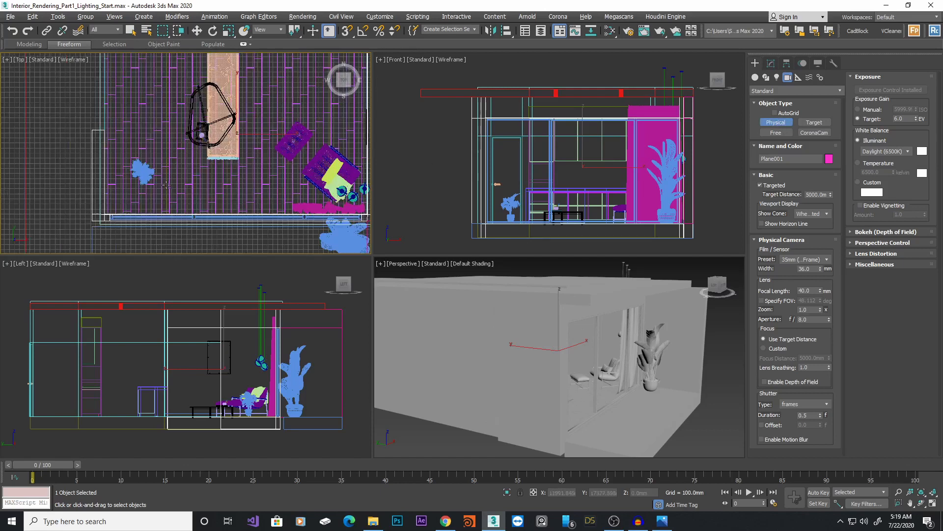
{"action": "middle_click_drag", "start_coordinate": [191, 181], "coordinate": [181, 182]}
{"action": "left_click_drag", "start_coordinate": [162, 174], "coordinate": [341, 173]}
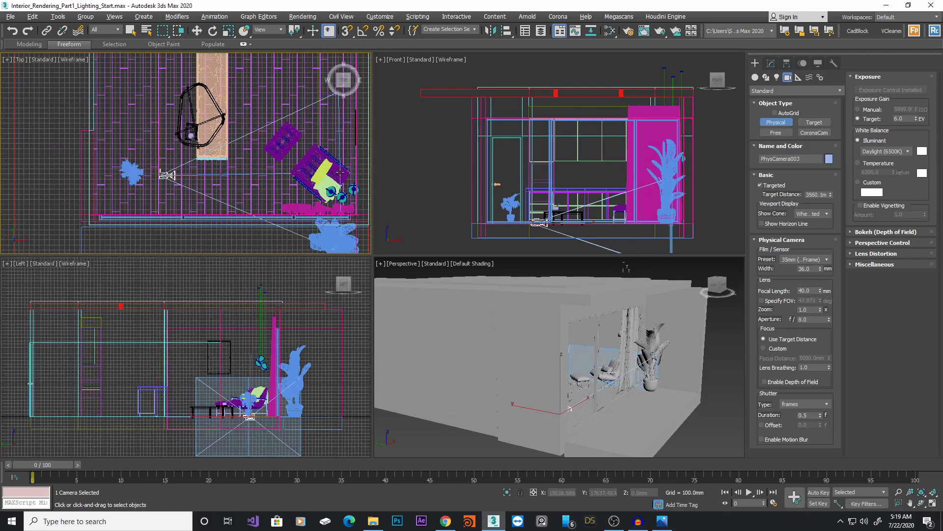
{"action": "right_click", "coordinate": [341, 172]}
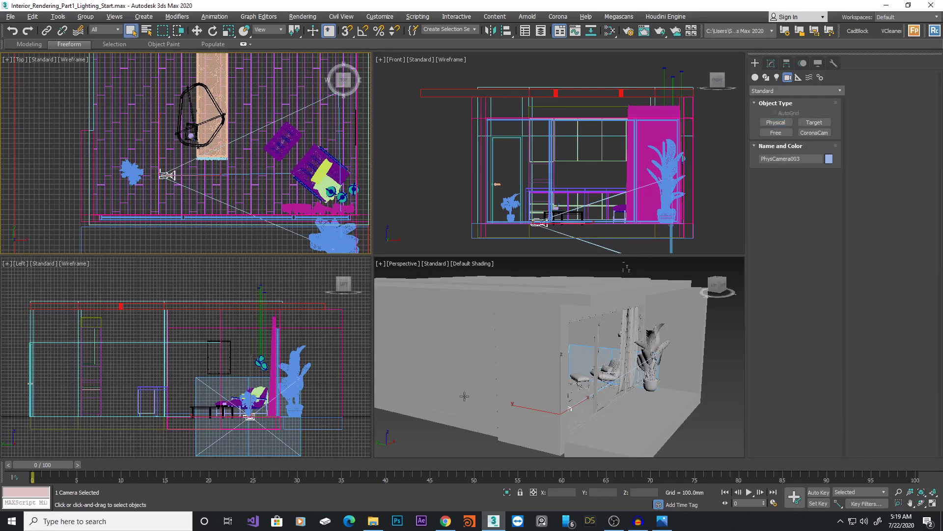
Switch the perspective viewport to the new camera's view and turn on Safe Frame
{"action": "mouse_move", "coordinate": [619, 356]}
{"action": "middle_mouse_down"}
{"action": "mouse_move", "coordinate": [614, 342]}
{"action": "mouse_move", "coordinate": [613, 369]}
{"action": "middle_mouse_up"}
{"action": "key", "text": "c"}
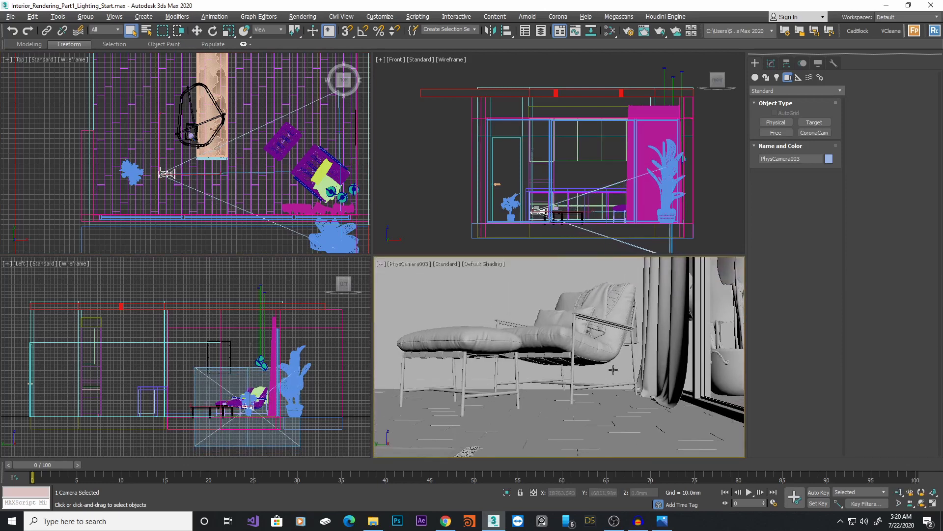
{"action": "middle_click_drag", "start_coordinate": [600, 326], "coordinate": [611, 347]}
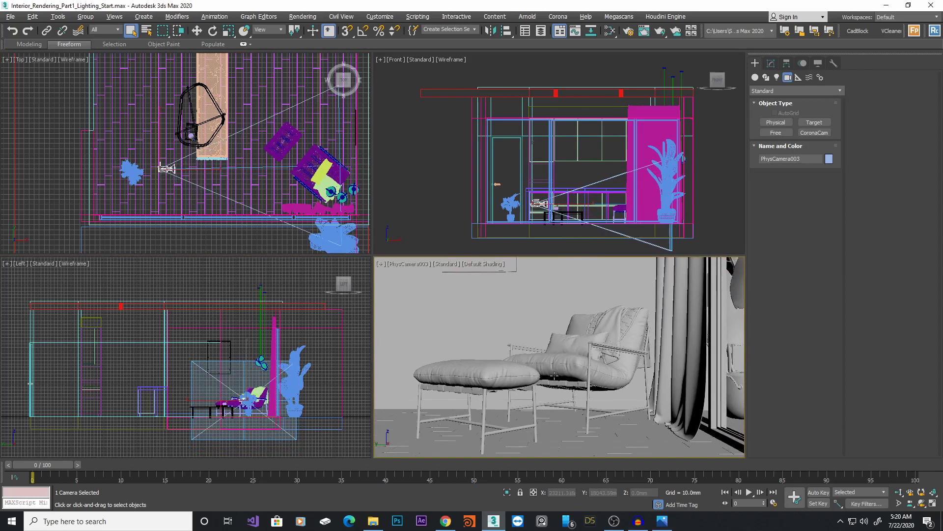
{"action": "key", "text": "shift+f"}
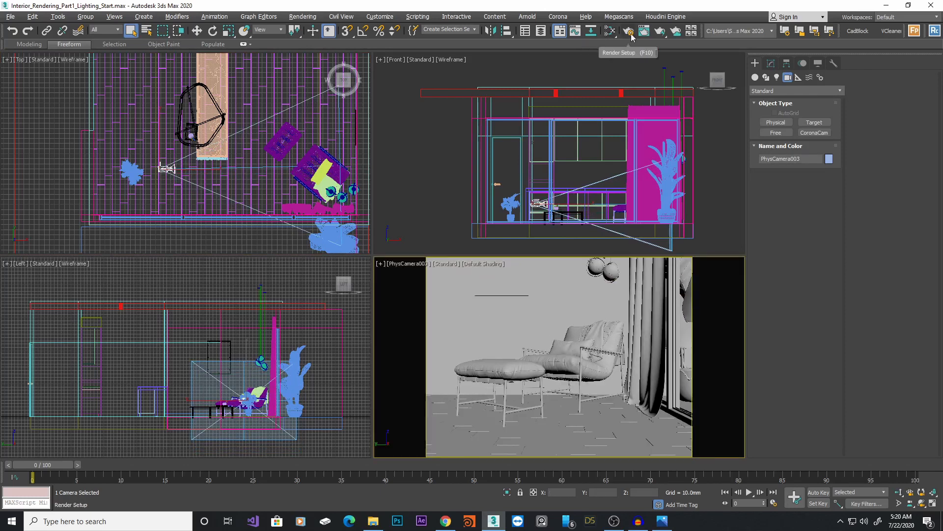
Set the render output to 640 by 797 pixels, a portrait image aspect of 0.803
{"action": "key", "text": "F10"}
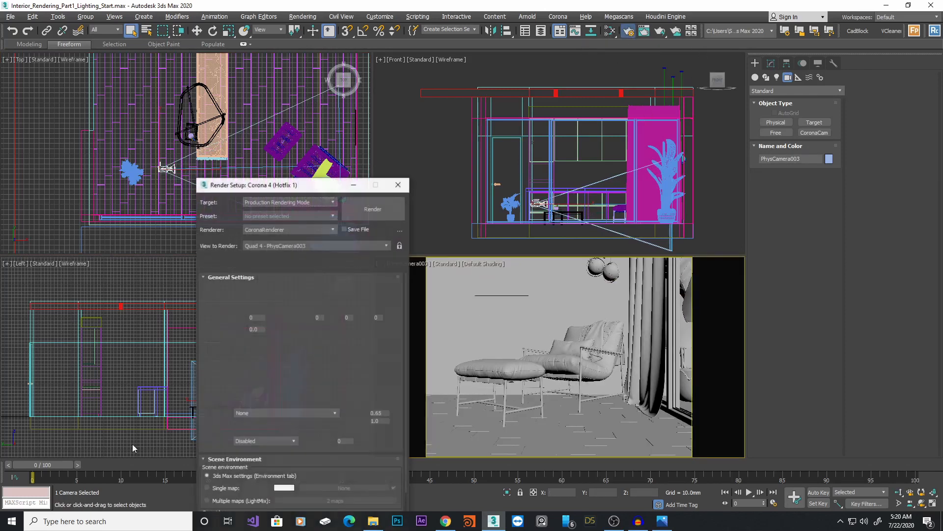
{"action": "left_click", "coordinate": [222, 158]}
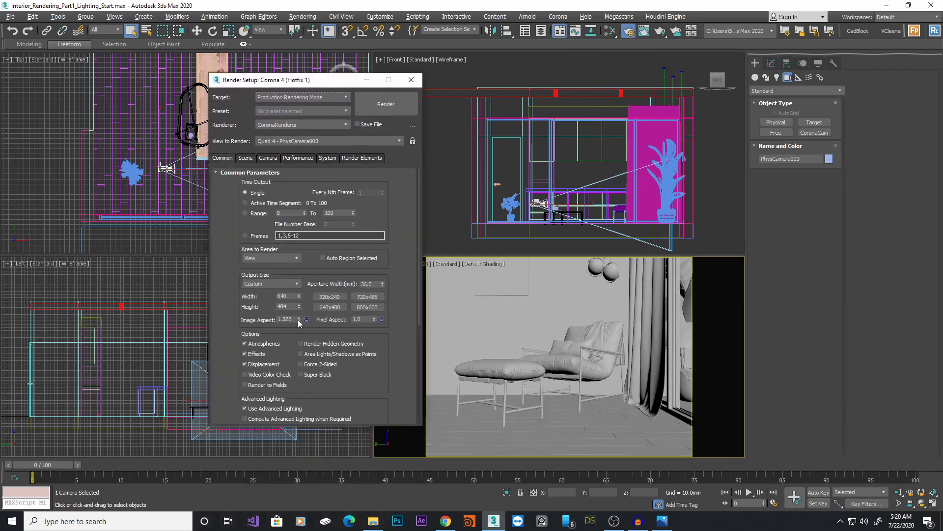
{"action": "left_click_drag", "start_coordinate": [298, 322], "coordinate": [304, 345]}
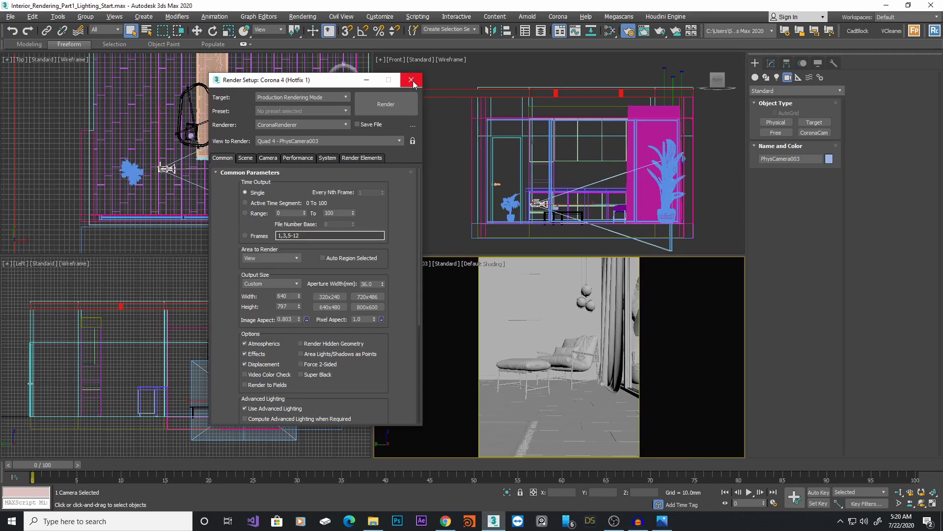
{"action": "left_click", "coordinate": [411, 80]}
Move the camera further left in the Top view, toward the plant
{"action": "scroll", "coordinate": [235, 176], "scroll_direction": "up", "scroll_amount": 4}
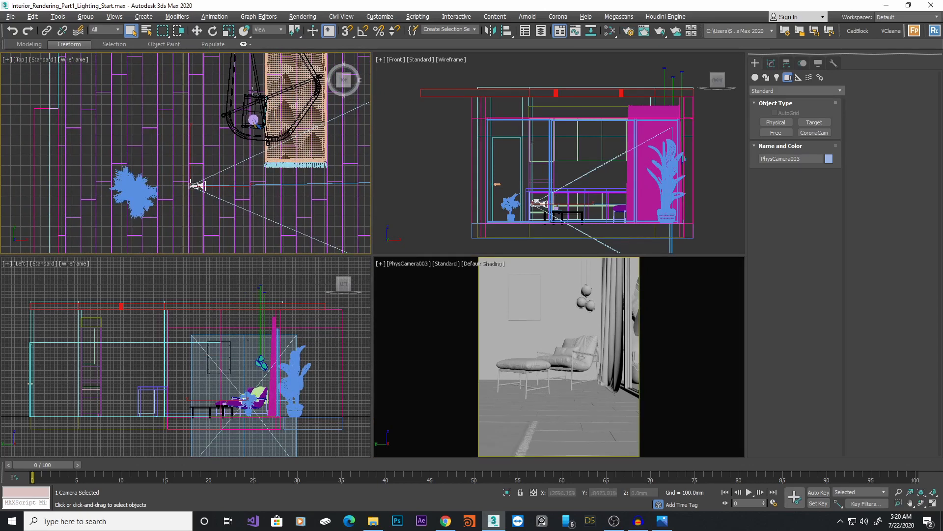
{"action": "middle_click_drag", "start_coordinate": [268, 130], "coordinate": [281, 128]}
{"action": "key", "text": "w"}
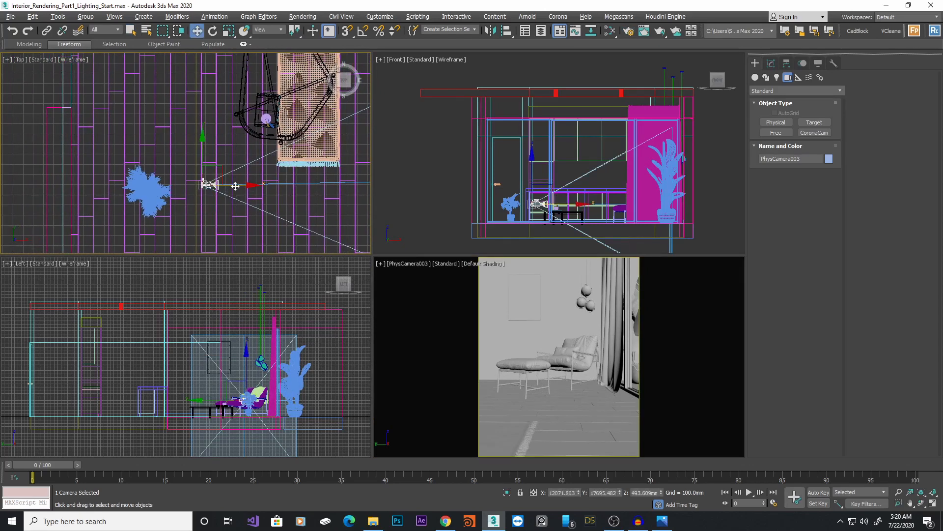
{"action": "left_click_drag", "start_coordinate": [231, 186], "coordinate": [200, 184]}
{"action": "scroll", "coordinate": [259, 164], "scroll_direction": "down", "scroll_amount": 2}
{"action": "middle_click_drag", "start_coordinate": [260, 164], "coordinate": [233, 163]}
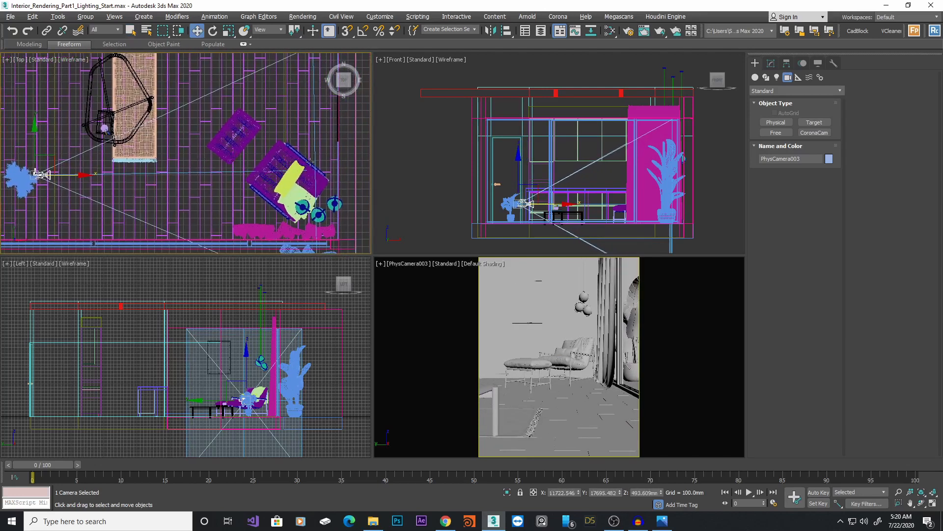
Select the camera target and raise it higher in the Front view
{"action": "scroll", "coordinate": [315, 170], "scroll_direction": "up", "scroll_amount": 3}
{"action": "scroll", "coordinate": [318, 171], "scroll_direction": "up", "scroll_amount": 6}
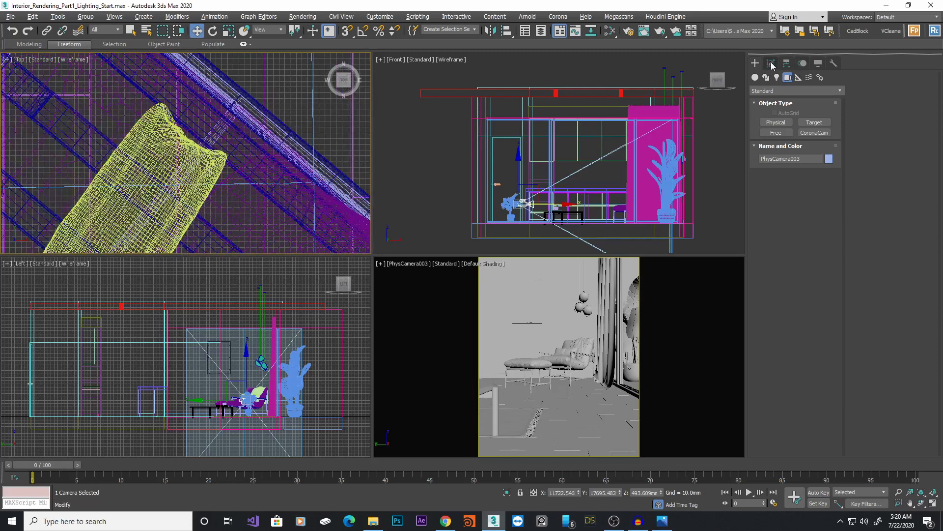
{"action": "left_click", "coordinate": [771, 63]}
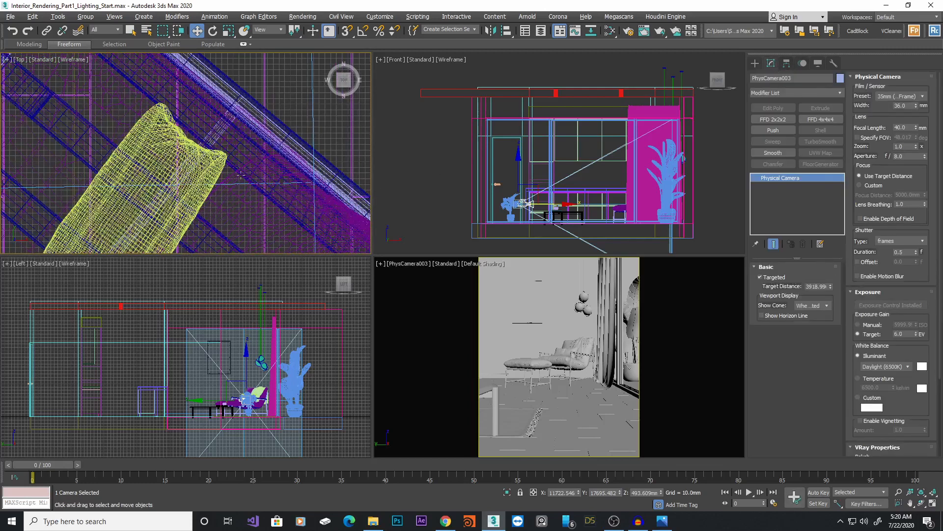
{"action": "scroll", "coordinate": [291, 208], "scroll_direction": "up", "scroll_amount": 4}
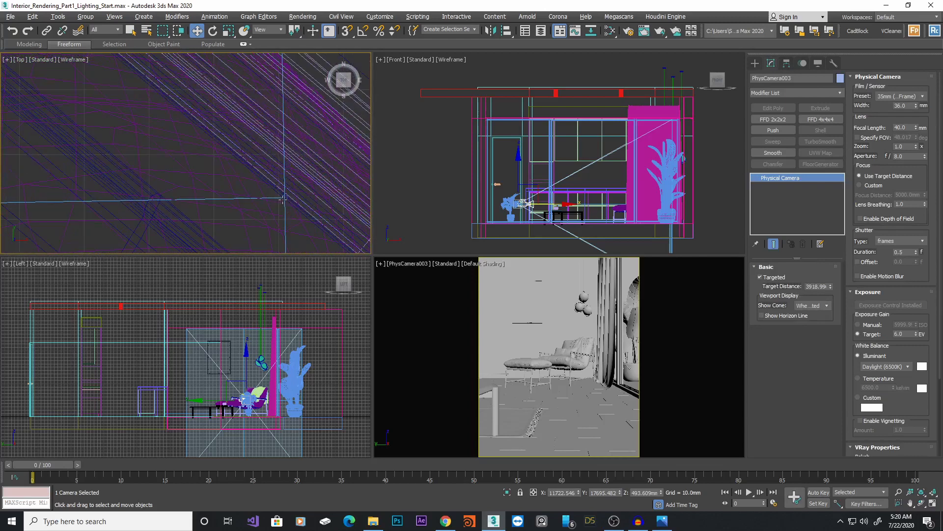
{"action": "left_click", "coordinate": [282, 199]}
{"action": "scroll", "coordinate": [290, 210], "scroll_direction": "up", "scroll_amount": 2}
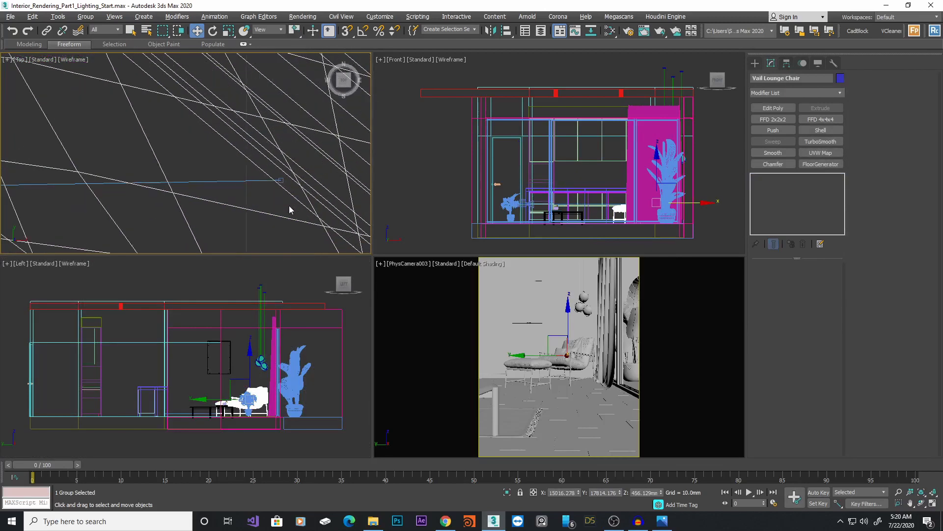
{"action": "left_click", "coordinate": [282, 179]}
{"action": "scroll", "coordinate": [283, 178], "scroll_direction": "down", "scroll_amount": 3}
{"action": "scroll", "coordinate": [655, 168], "scroll_direction": "up", "scroll_amount": 5}
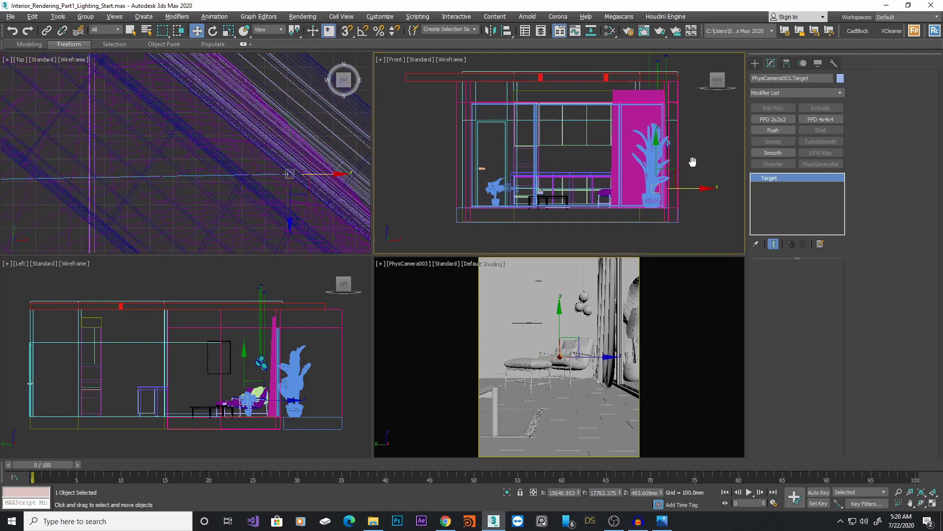
{"action": "left_click_drag", "start_coordinate": [655, 169], "coordinate": [661, 144]}
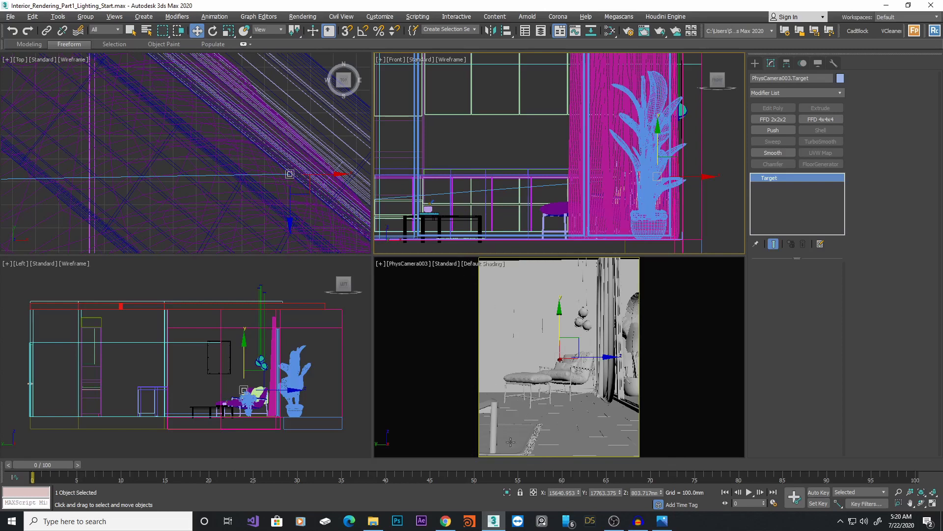
Nudge the camera target slightly in the Top view
{"action": "scroll", "coordinate": [280, 151], "scroll_direction": "up", "scroll_amount": 8}
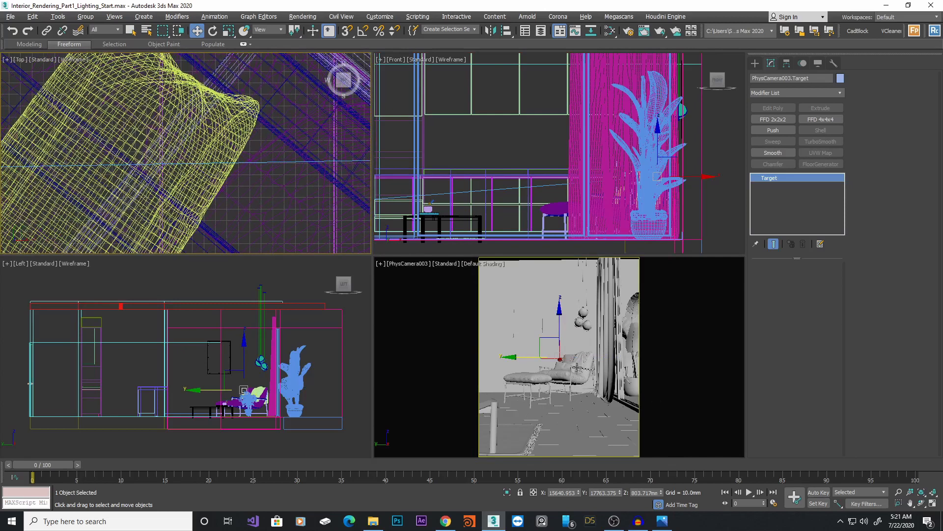
{"action": "scroll", "coordinate": [170, 158], "scroll_direction": "down", "scroll_amount": 8}
{"action": "middle_click_drag", "start_coordinate": [170, 159], "coordinate": [264, 171]}
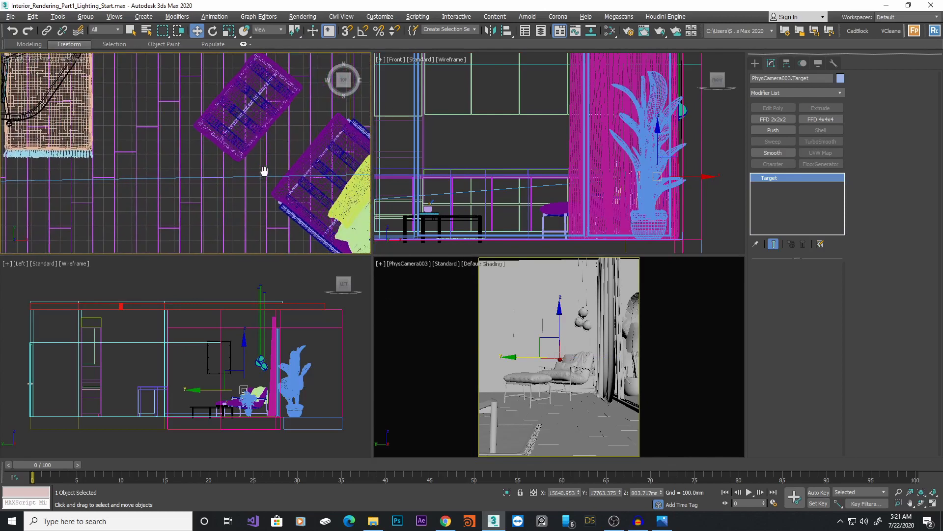
{"action": "scroll", "coordinate": [264, 171], "scroll_direction": "down", "scroll_amount": 6}
{"action": "left_click_drag", "start_coordinate": [317, 141], "coordinate": [312, 140]}
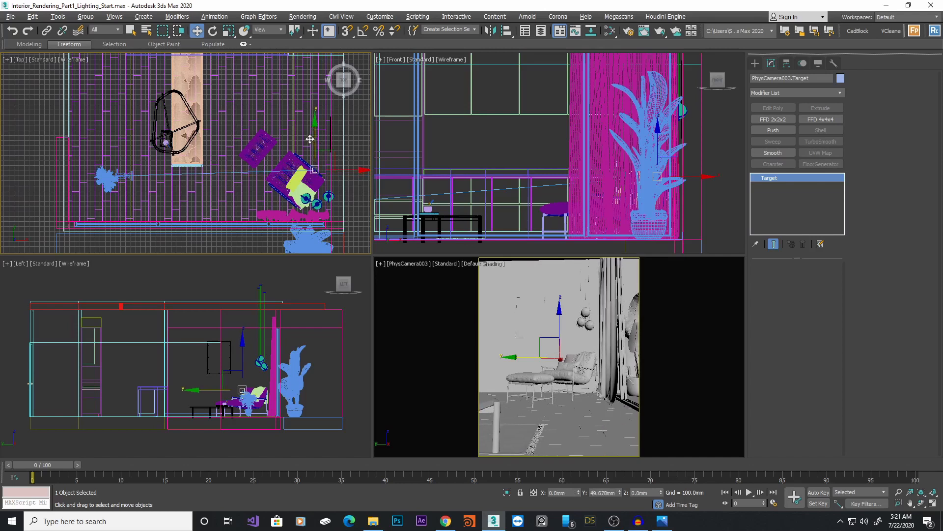
Select the camera and shift it slightly closer to the plant in the Top view
{"action": "scroll", "coordinate": [118, 172], "scroll_direction": "up", "scroll_amount": 3}
{"action": "left_click", "coordinate": [138, 166]}
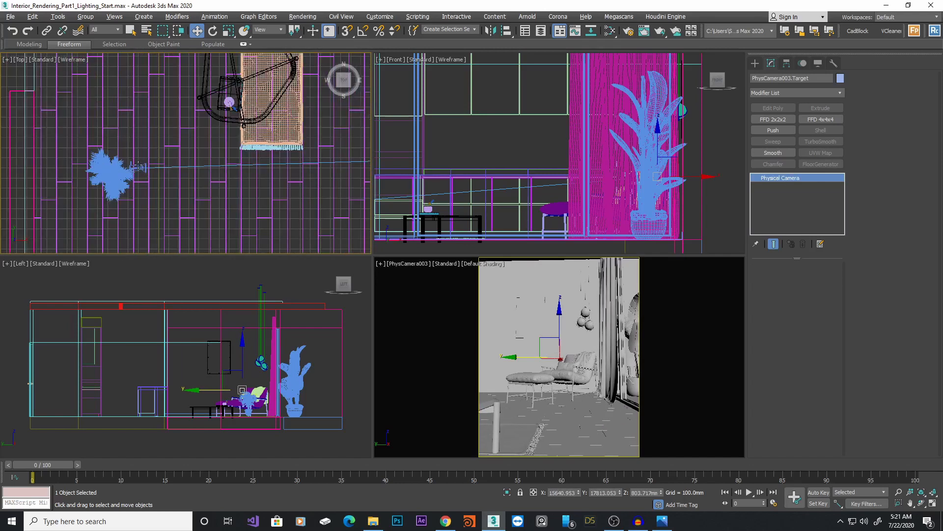
{"action": "scroll", "coordinate": [138, 166], "scroll_direction": "up", "scroll_amount": 2}
{"action": "middle_click_drag", "start_coordinate": [138, 166], "coordinate": [166, 172]}
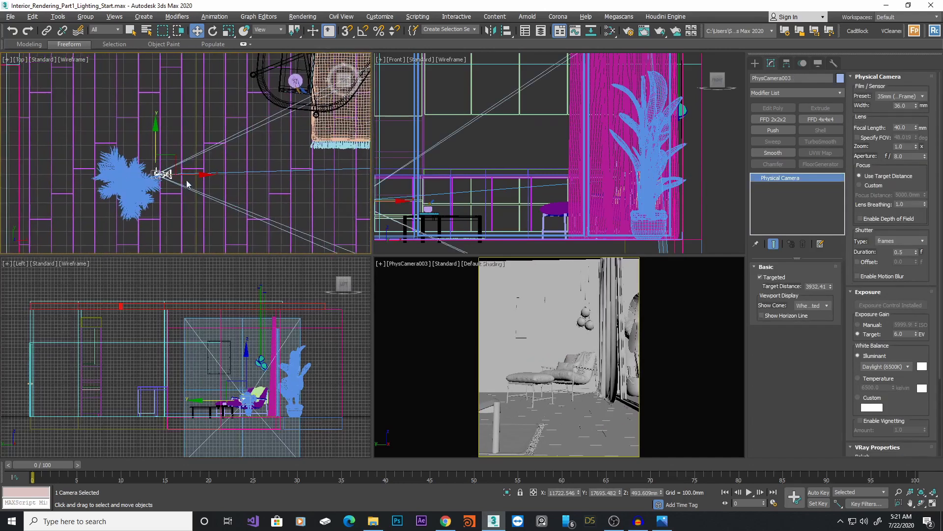
{"action": "left_click_drag", "start_coordinate": [192, 174], "coordinate": [149, 144]}
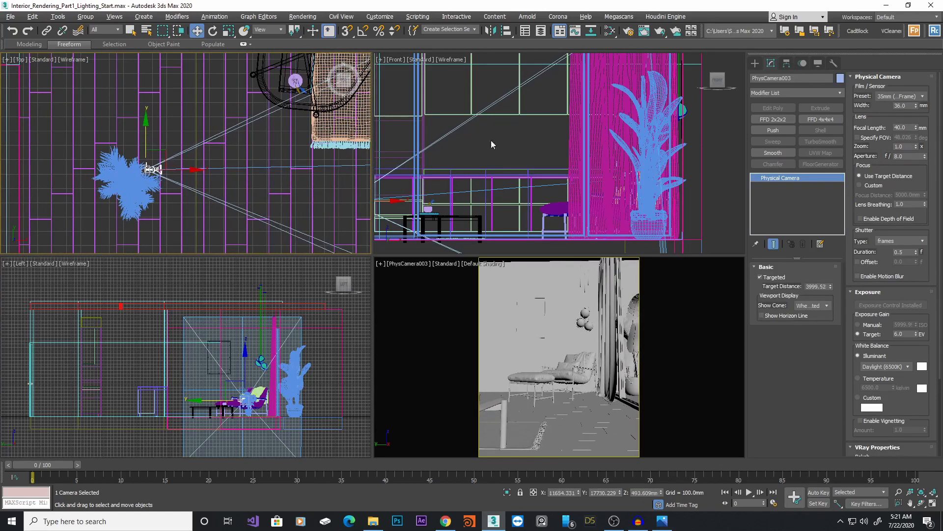
Raise the camera slightly in the Front view and nudge its position in the Top view
{"action": "scroll", "coordinate": [493, 145], "scroll_direction": "down", "scroll_amount": 3}
{"action": "middle_click_drag", "start_coordinate": [493, 144], "coordinate": [619, 152]}
{"action": "scroll", "coordinate": [558, 172], "scroll_direction": "up", "scroll_amount": 3}
{"action": "left_click_drag", "start_coordinate": [540, 163], "coordinate": [540, 157]}
{"action": "middle_click_drag", "start_coordinate": [187, 167], "coordinate": [195, 169]}
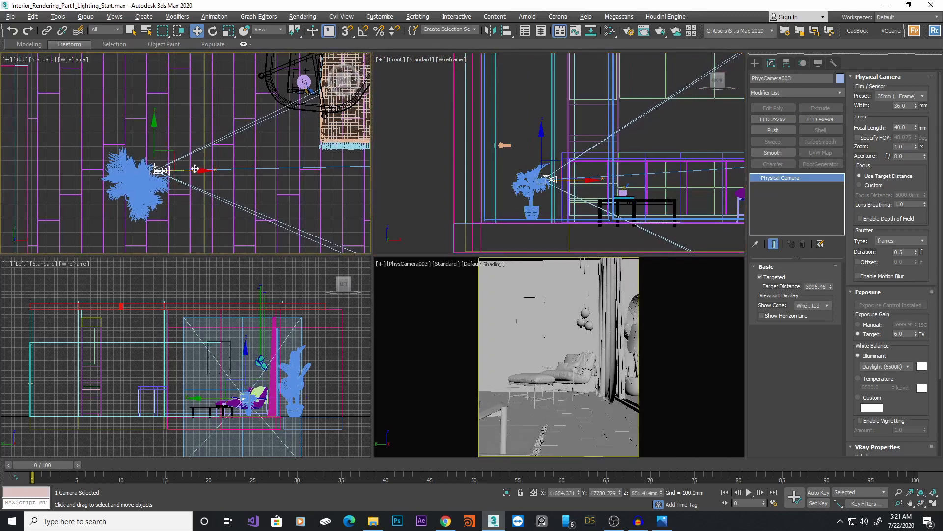
{"action": "left_click_drag", "start_coordinate": [195, 168], "coordinate": [191, 169]}
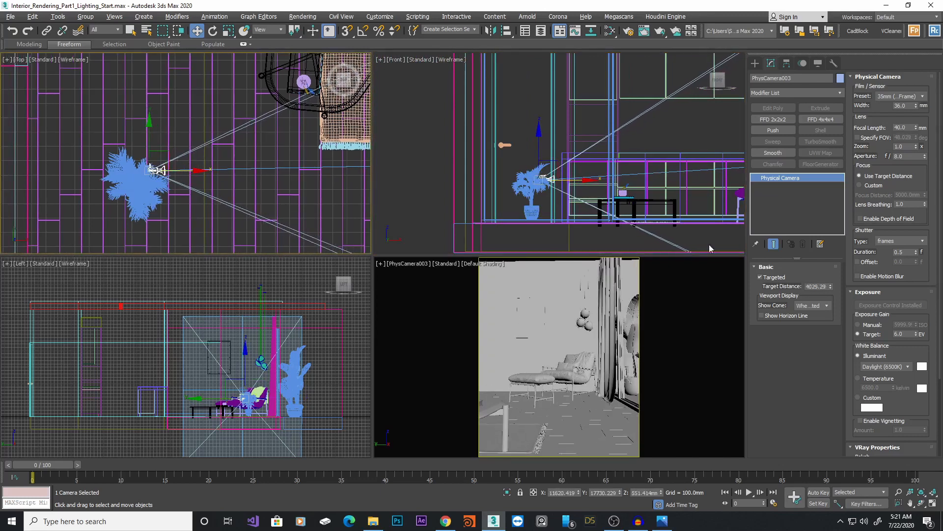
Set the camera's focal length to 50 mm and shift the camera a little further left
{"action": "left_click", "coordinate": [909, 129]}
{"action": "key", "text": "Return"}
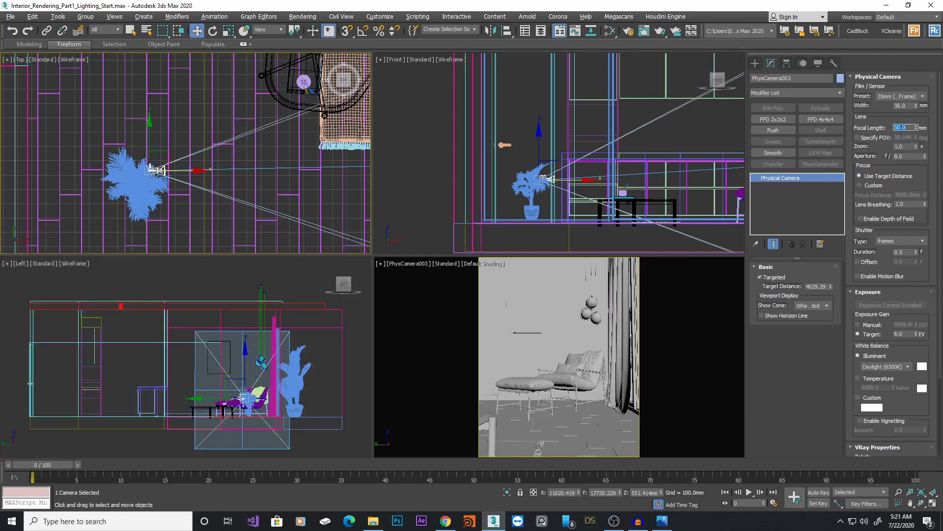
{"action": "left_click_drag", "start_coordinate": [196, 170], "coordinate": [176, 170]}
{"action": "scroll", "coordinate": [185, 149], "scroll_direction": "down", "scroll_amount": 5}
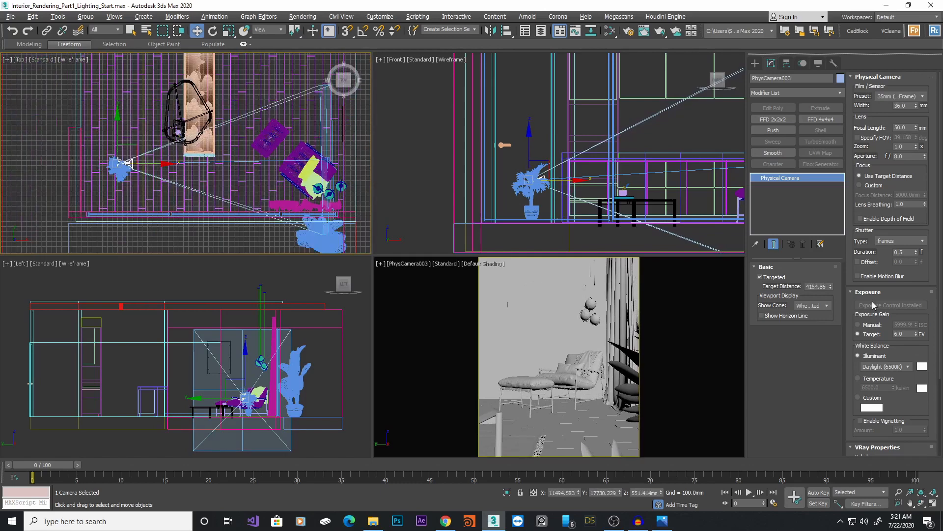
Turn off the camera's Targeted option and nudge the camera beside the plant
{"action": "left_click", "coordinate": [782, 279]}
{"action": "middle_click_drag", "start_coordinate": [115, 140], "coordinate": [118, 150]}
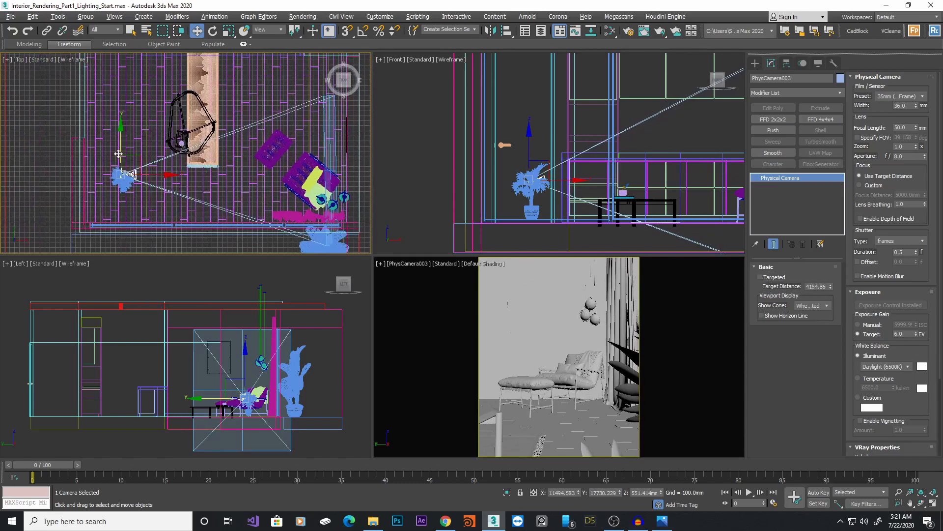
{"action": "left_click_drag", "start_coordinate": [118, 151], "coordinate": [118, 153]}
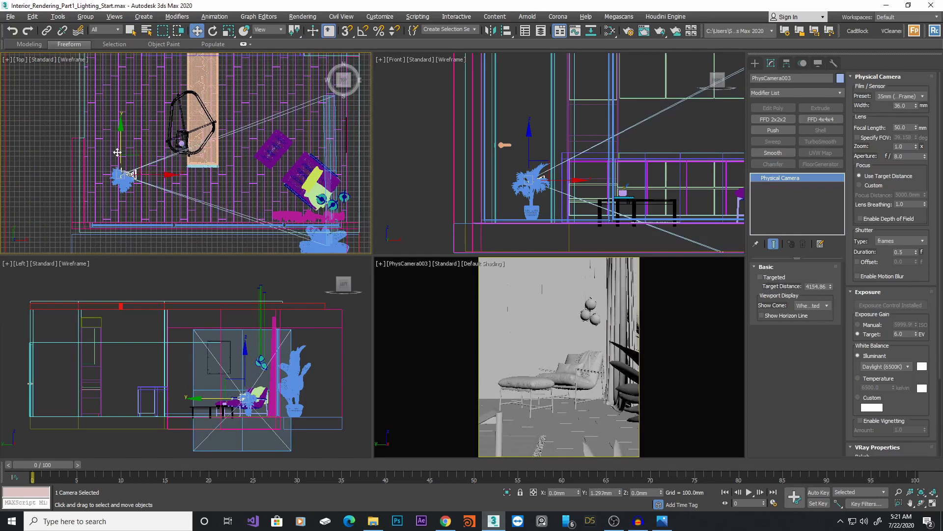
{"action": "left_click", "coordinate": [778, 279]}
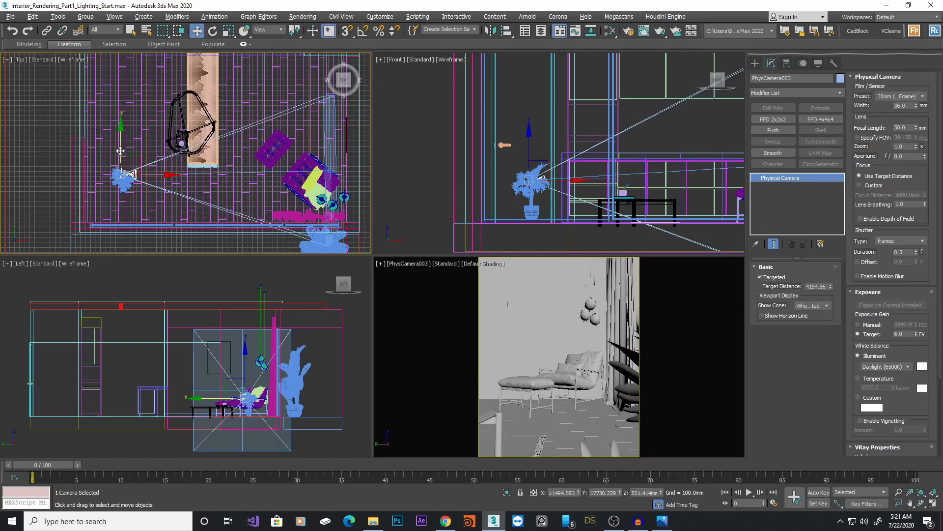
{"action": "mouse_move", "coordinate": [120, 150]}
{"action": "left_mouse_down"}
{"action": "mouse_move", "coordinate": [121, 112]}
{"action": "mouse_move", "coordinate": [121, 152]}
{"action": "left_mouse_up"}
{"action": "left_click", "coordinate": [760, 277]}
Fine-tune the free camera's position beside the plant in the Top view
{"action": "left_click_drag", "start_coordinate": [129, 152], "coordinate": [129, 139]}
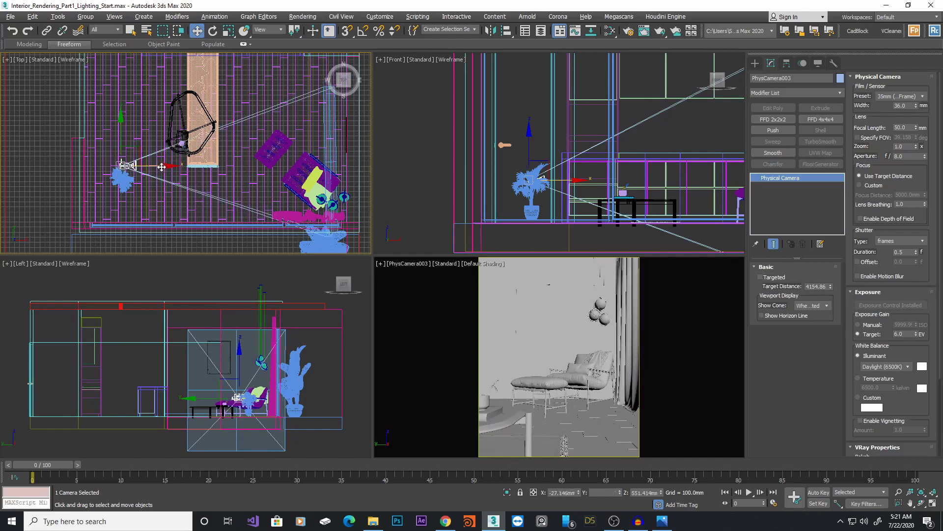
{"action": "left_click_drag", "start_coordinate": [161, 167], "coordinate": [157, 166]}
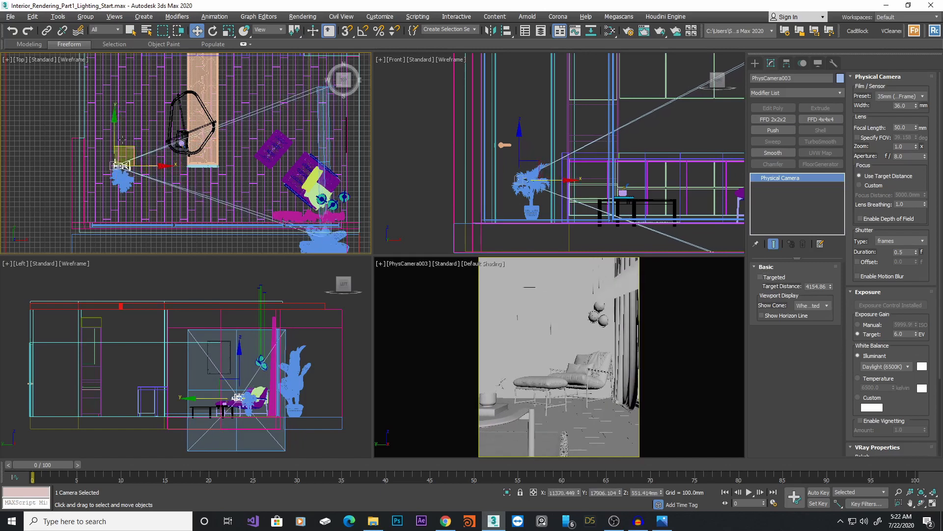
{"action": "left_click_drag", "start_coordinate": [116, 137], "coordinate": [116, 138]}
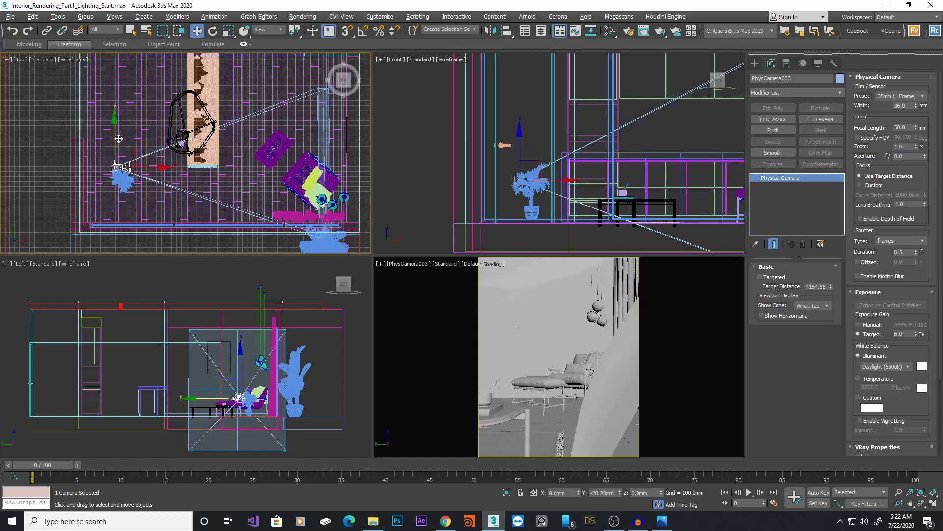
{"action": "left_click_drag", "start_coordinate": [143, 166], "coordinate": [150, 166]}
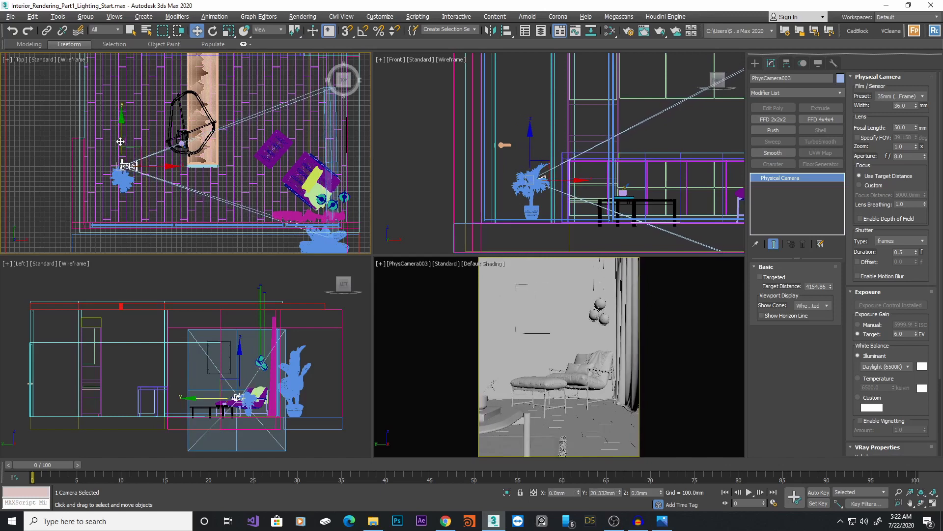
{"action": "left_click_drag", "start_coordinate": [121, 142], "coordinate": [124, 143]}
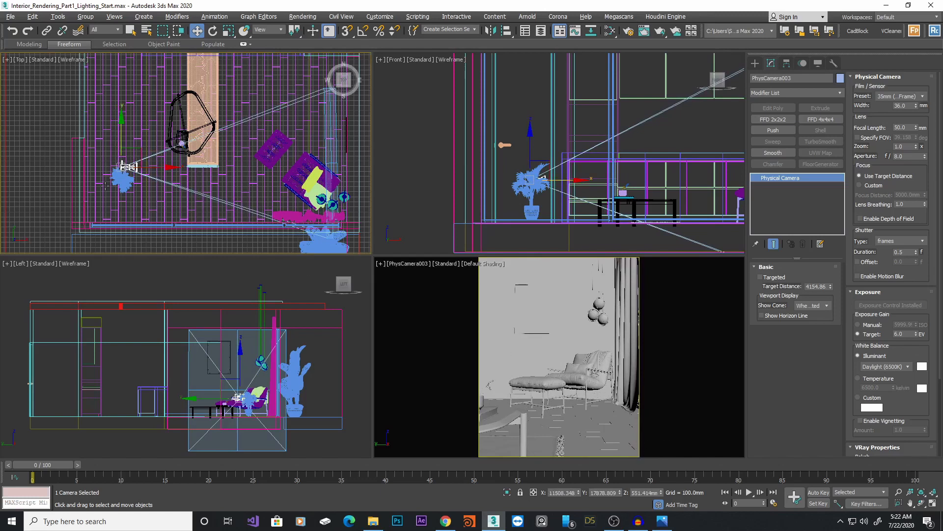
Select the palm plant and move it slightly upward in the Top view
{"action": "left_click", "coordinate": [122, 178]}
{"action": "scroll", "coordinate": [138, 180], "scroll_direction": "up", "scroll_amount": 2}
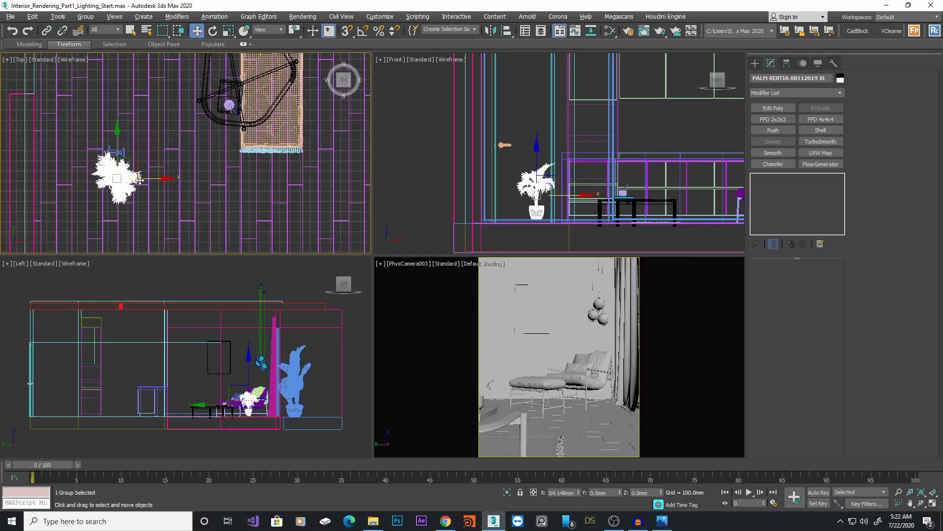
{"action": "left_click_drag", "start_coordinate": [140, 181], "coordinate": [148, 154]}
{"action": "key", "text": "e"}
{"action": "key", "text": "w"}
{"action": "scroll", "coordinate": [554, 216], "scroll_direction": "up", "scroll_amount": 5}
{"action": "left_click_drag", "start_coordinate": [565, 148], "coordinate": [547, 169]}
Rotate the palm plant around its vertical axis and nudge its position
{"action": "key", "text": "e"}
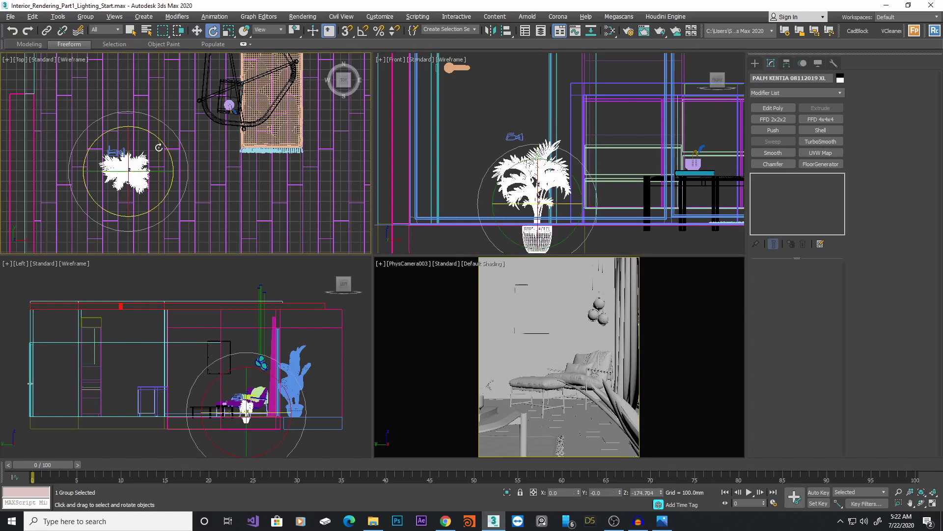
{"action": "left_click_drag", "start_coordinate": [173, 178], "coordinate": [177, 166]}
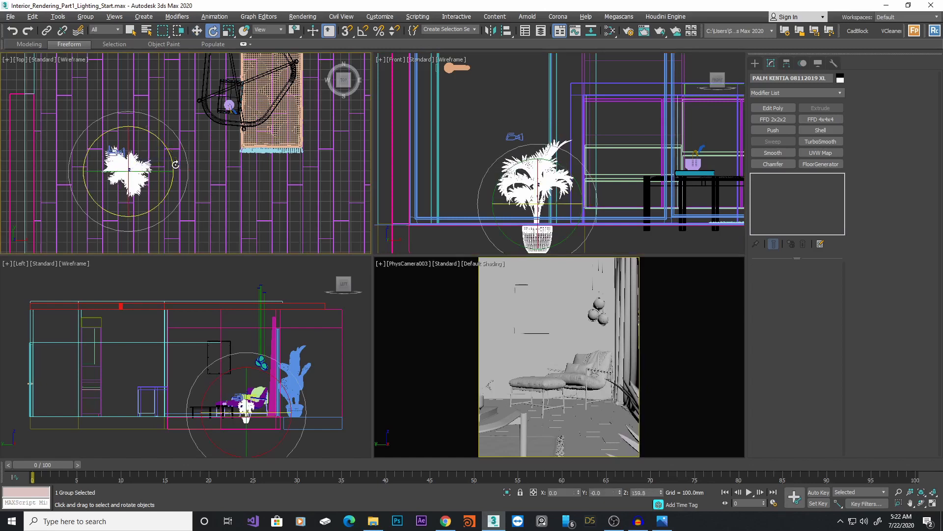
{"action": "key", "text": "w"}
{"action": "left_click_drag", "start_coordinate": [129, 148], "coordinate": [132, 146]}
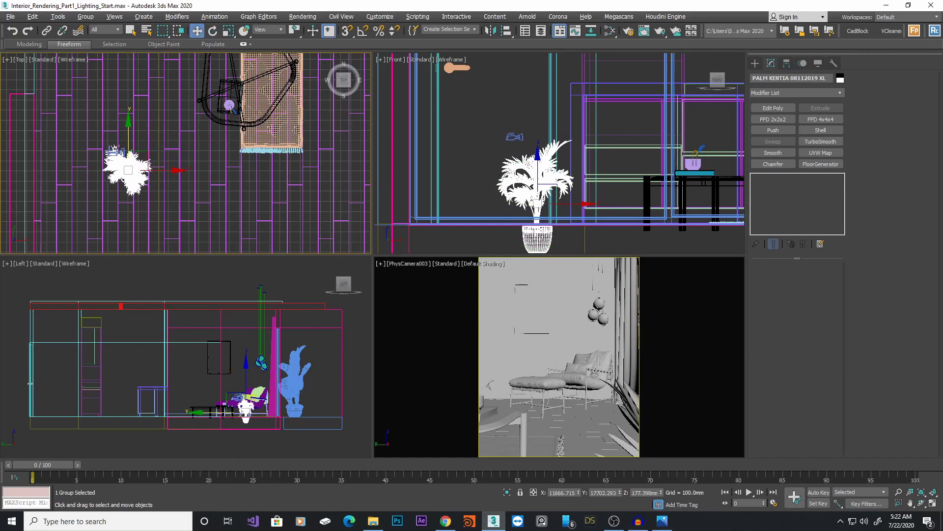
Select the hanging chair and side table objects and shift them down and left in the Top view
{"action": "scroll", "coordinate": [231, 73], "scroll_direction": "up", "scroll_amount": 5}
{"action": "left_click", "coordinate": [227, 130]}
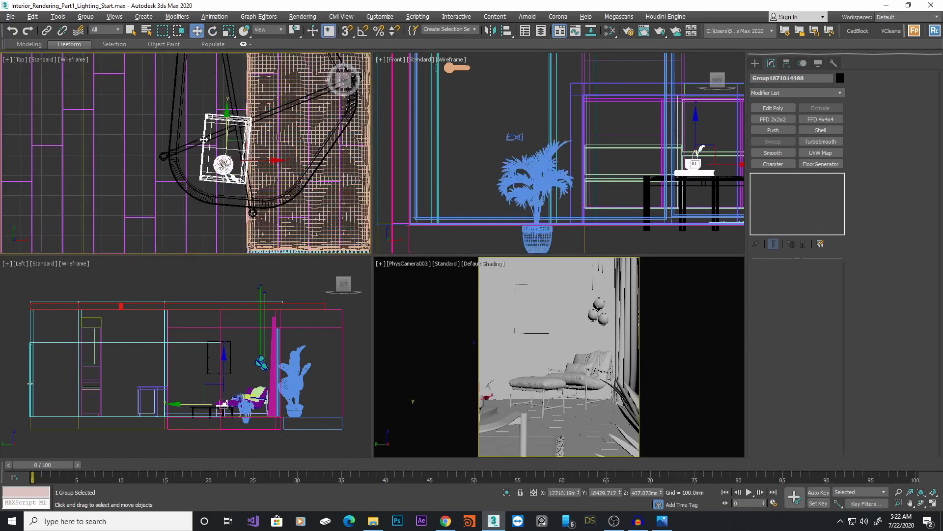
{"action": "left_click", "coordinate": [203, 140], "text": "ctrl"}
{"action": "middle_click_drag", "start_coordinate": [263, 149], "coordinate": [256, 171]}
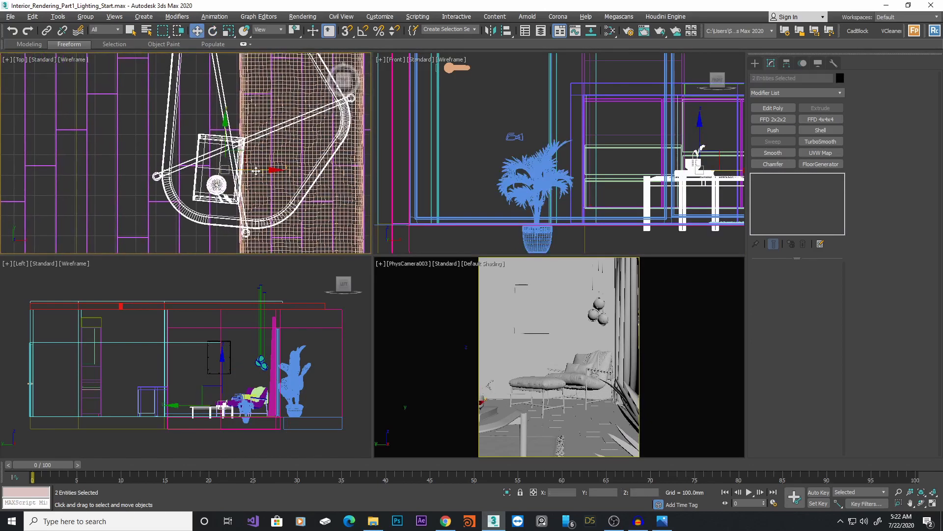
{"action": "left_click_drag", "start_coordinate": [256, 171], "coordinate": [246, 171]}
{"action": "key", "text": "ctrl+z"}
{"action": "left_click", "coordinate": [348, 183], "text": "ctrl"}
{"action": "middle_click_drag", "start_coordinate": [301, 141], "coordinate": [297, 154]}
{"action": "left_click_drag", "start_coordinate": [284, 128], "coordinate": [269, 129]}
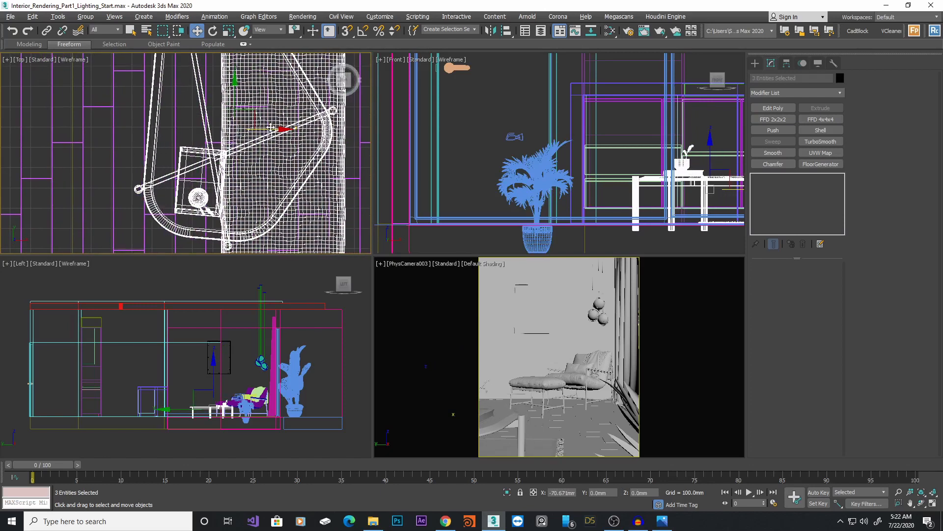
{"action": "left_click_drag", "start_coordinate": [236, 90], "coordinate": [236, 100]}
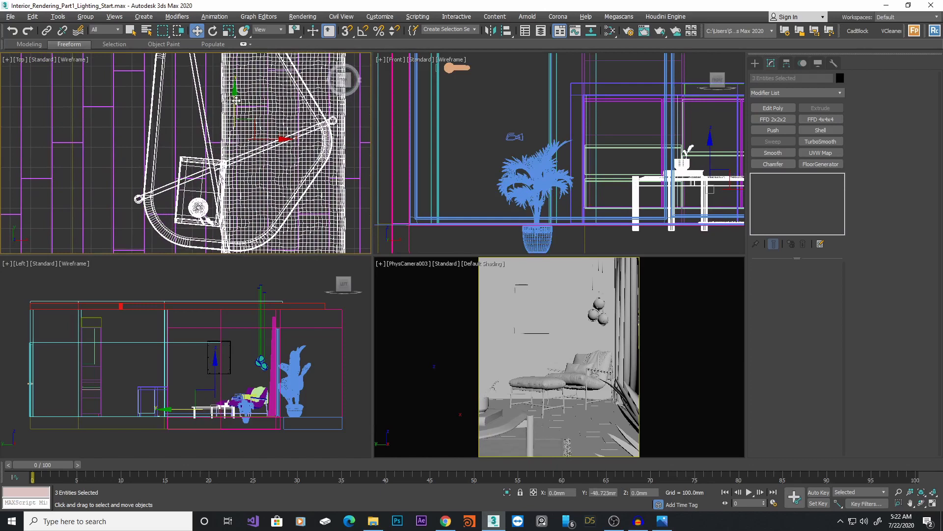
Review the framing in a maximized camera viewport, restore the four views, and reselect the camera
{"action": "key", "text": "alt+w"}
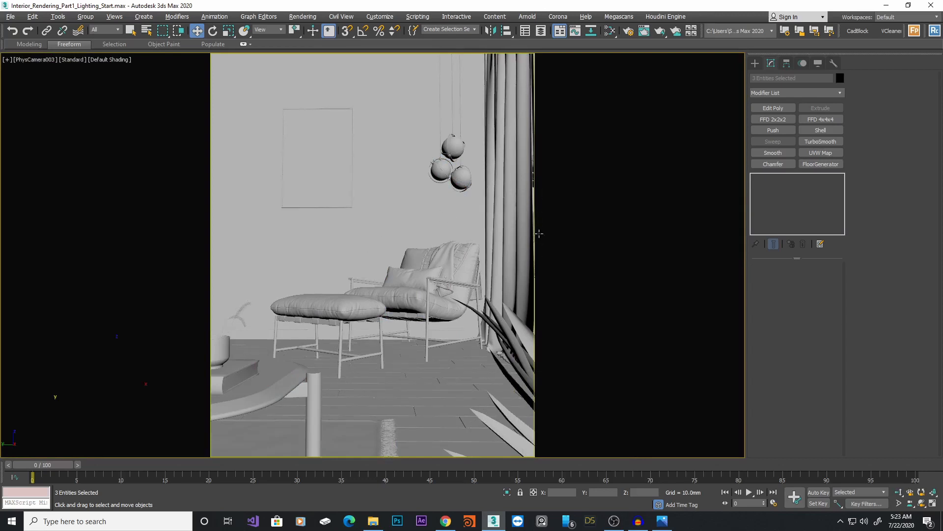
{"action": "key", "text": "alt+w"}
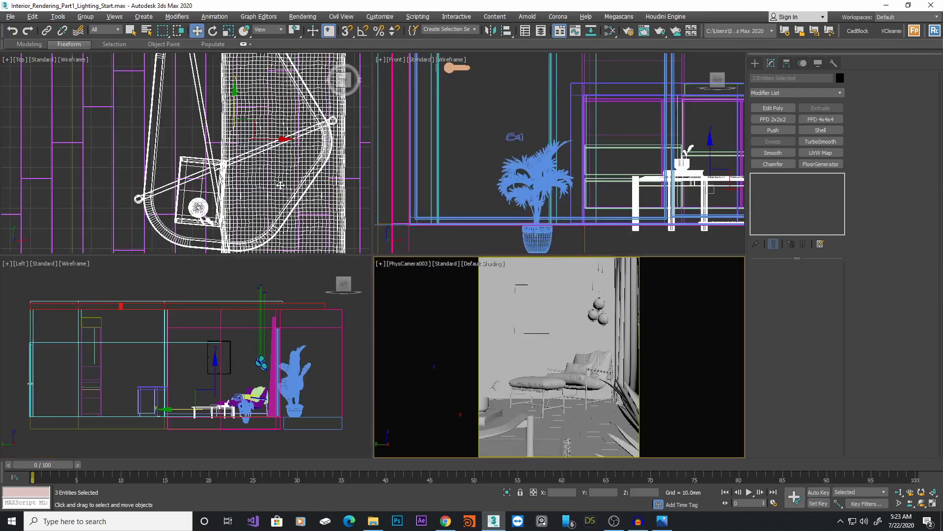
{"action": "scroll", "coordinate": [189, 225], "scroll_direction": "down", "scroll_amount": 3}
{"action": "scroll", "coordinate": [170, 190], "scroll_direction": "up", "scroll_amount": 10}
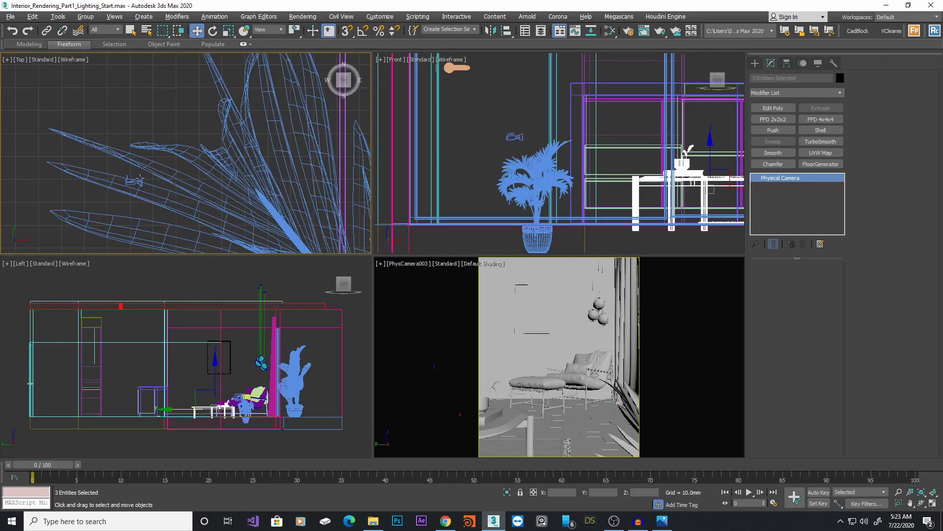
{"action": "left_click", "coordinate": [139, 180]}
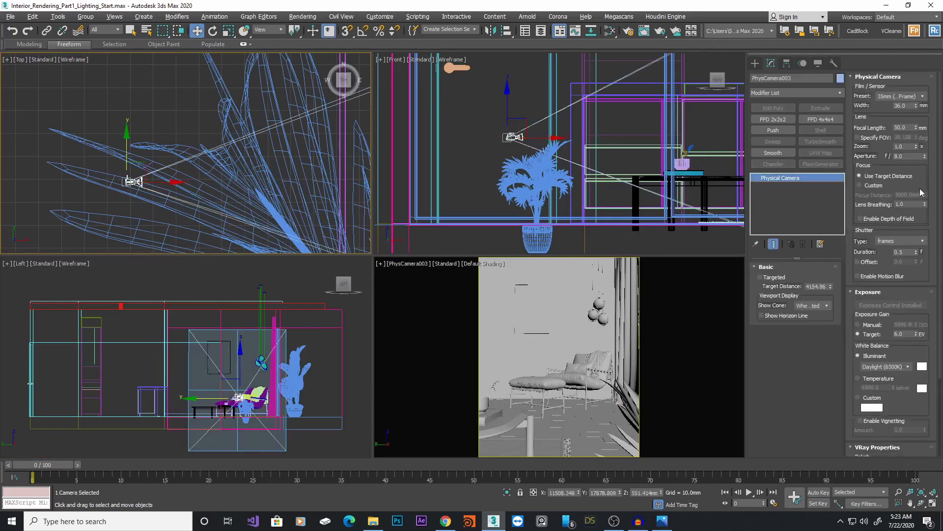
Set the physical camera's focal length to 40 mm
{"action": "left_click", "coordinate": [917, 130]}
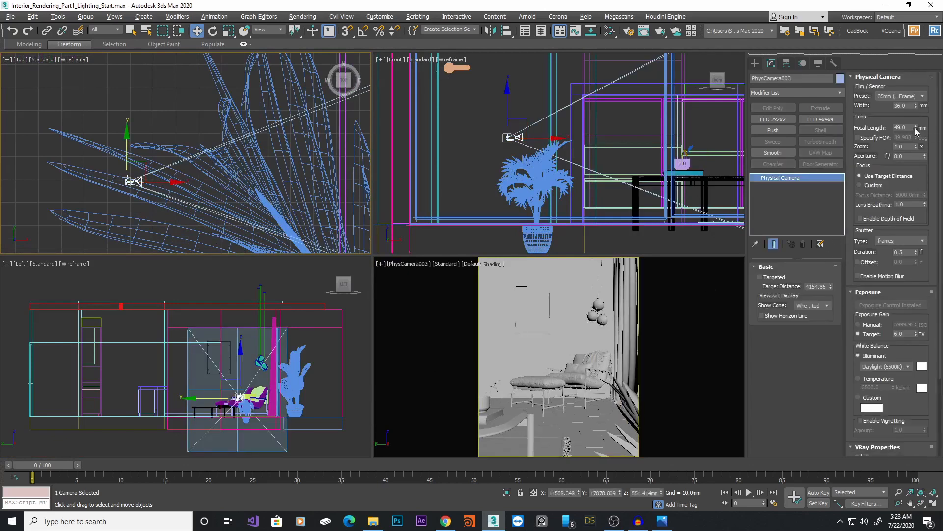
{"action": "left_click", "coordinate": [916, 130]}
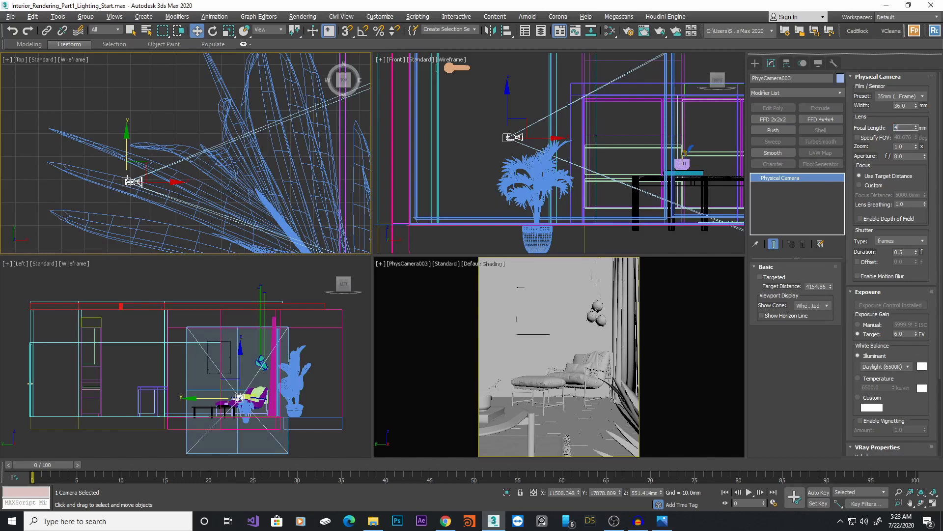
{"action": "key", "text": "Return"}
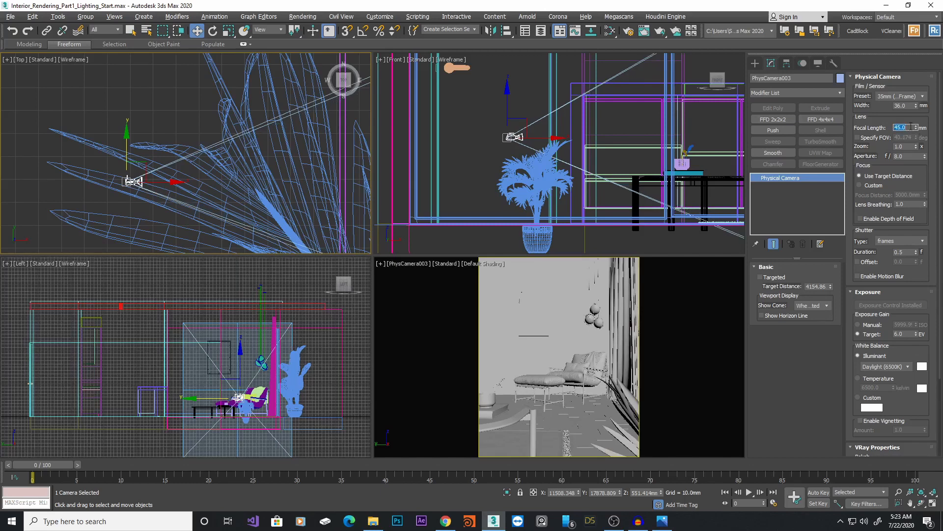
{"action": "type", "text": "40"}
{"action": "key", "text": "Return"}
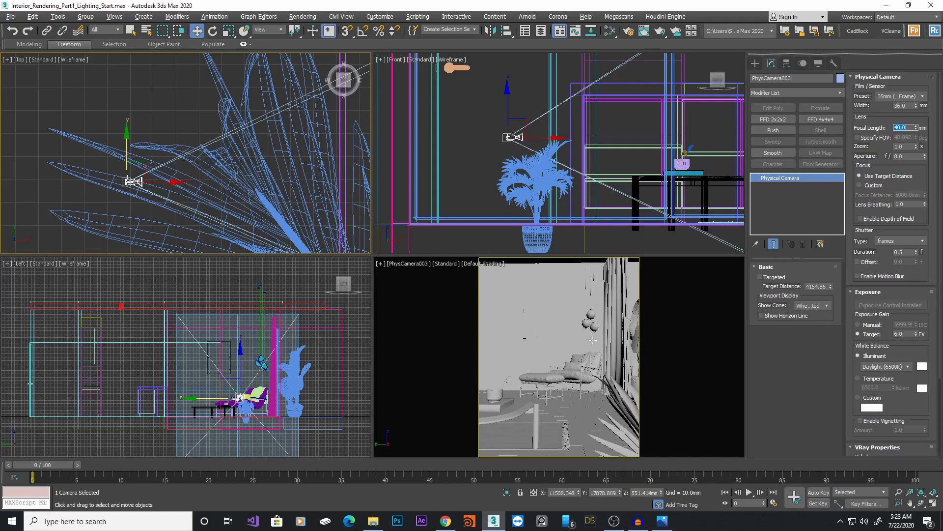
Review the framing in a maximized camera viewport, restore the four views, and reselect the camera
{"action": "left_click", "coordinate": [591, 378]}
{"action": "key", "text": "alt+w"}
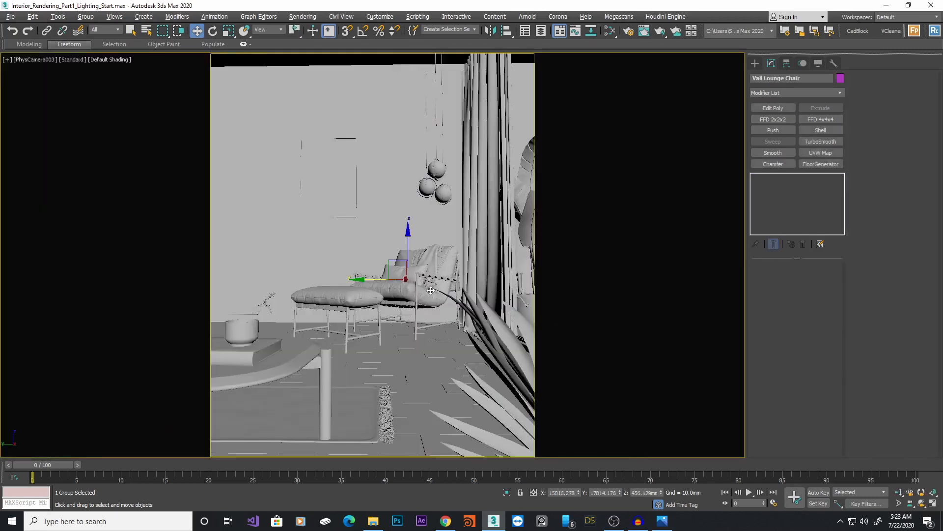
{"action": "key", "text": "alt+w"}
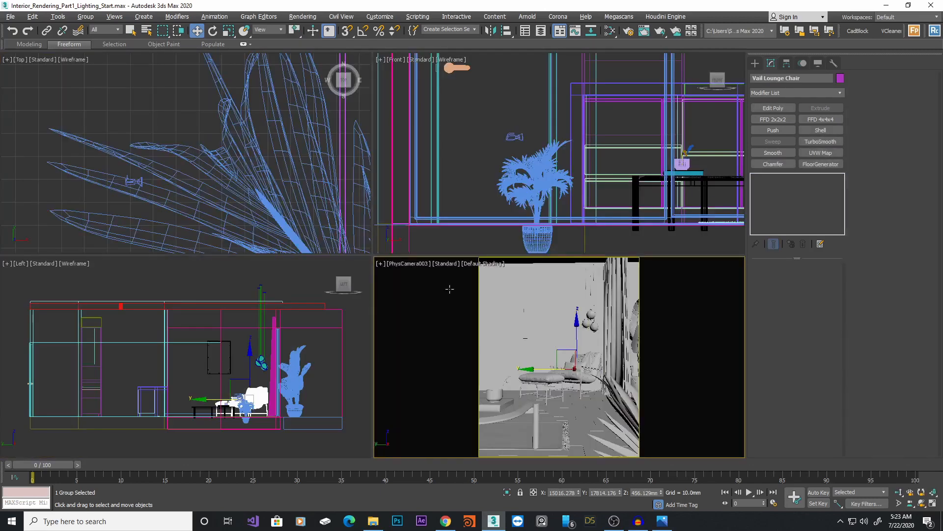
{"action": "left_click", "coordinate": [143, 181]}
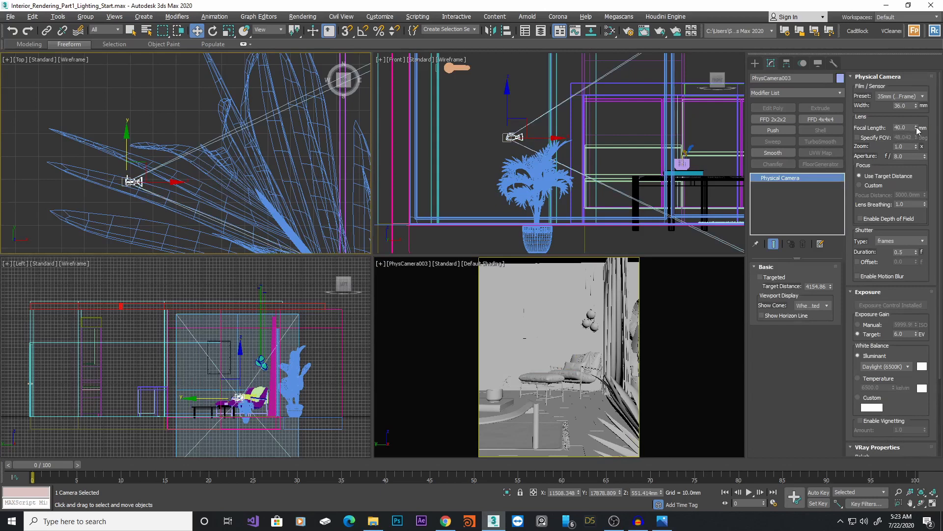
Scrub the camera's focal length and settle on 50 mm
{"action": "left_click_drag", "start_coordinate": [916, 127], "coordinate": [922, 139]}
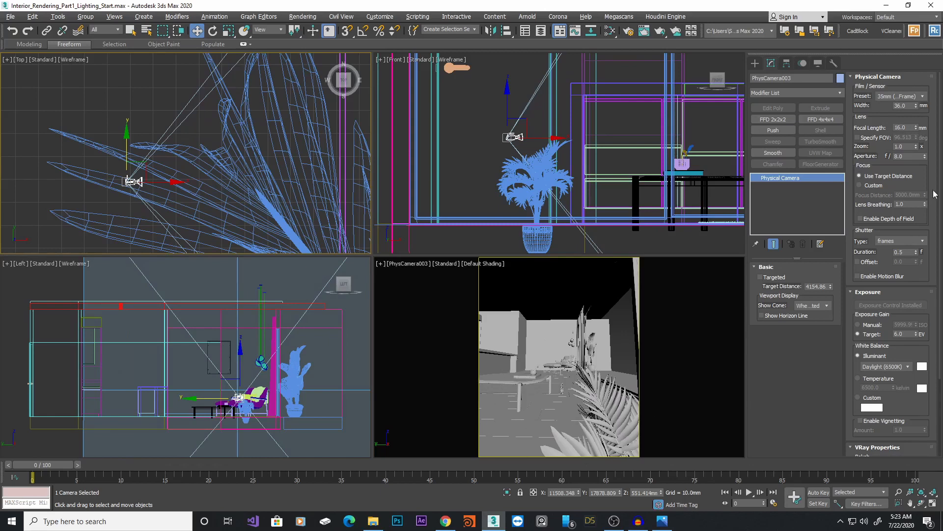
{"action": "left_click_drag", "start_coordinate": [916, 129], "coordinate": [913, 106]}
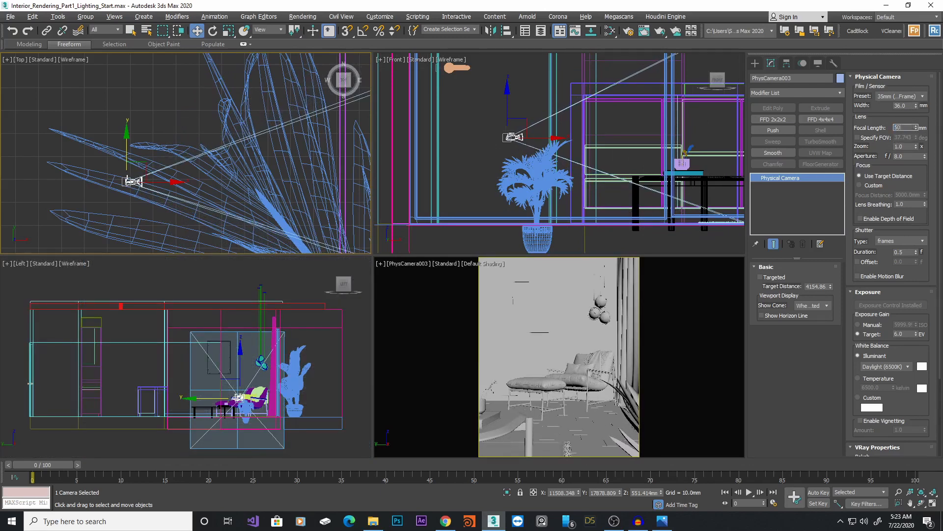
{"action": "key", "text": "Return"}
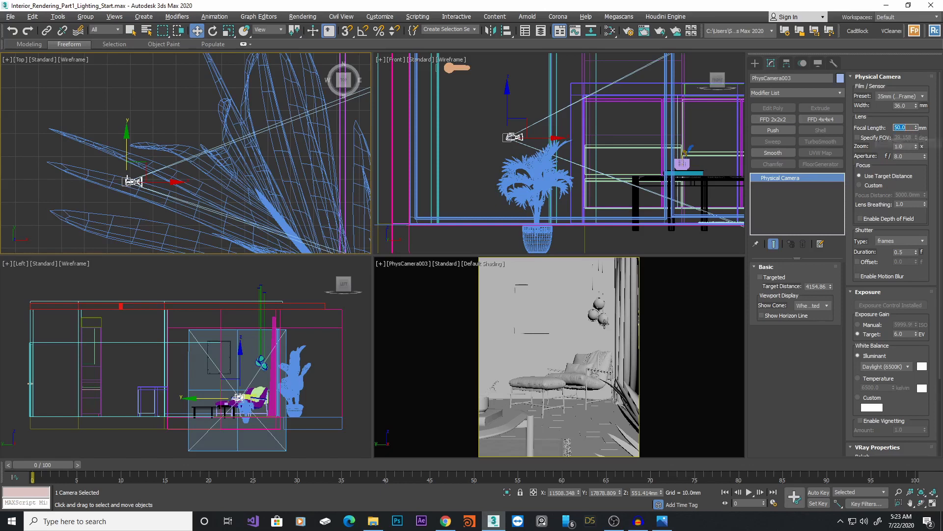
Move the camera left in the Top view and set its focal length to 43 mm
{"action": "scroll", "coordinate": [158, 158], "scroll_direction": "down", "scroll_amount": 4}
{"action": "scroll", "coordinate": [234, 161], "scroll_direction": "down", "scroll_amount": 3}
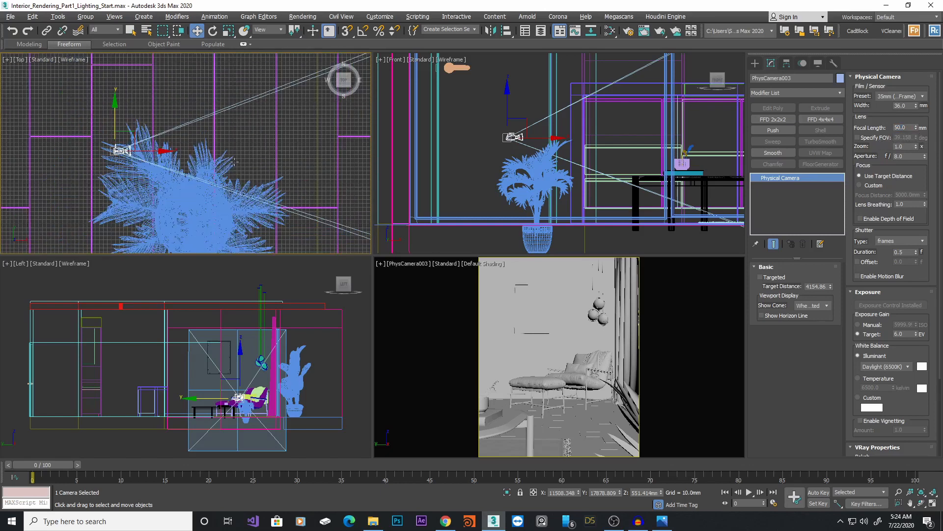
{"action": "left_click_drag", "start_coordinate": [156, 150], "coordinate": [97, 147]}
{"action": "middle_click_drag", "start_coordinate": [195, 156], "coordinate": [180, 142]}
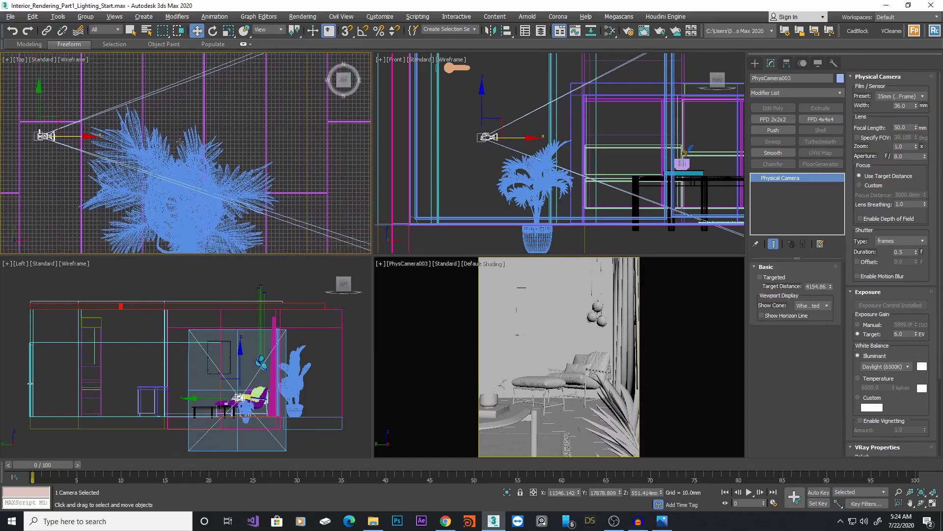
{"action": "scroll", "coordinate": [180, 142], "scroll_direction": "down", "scroll_amount": 5}
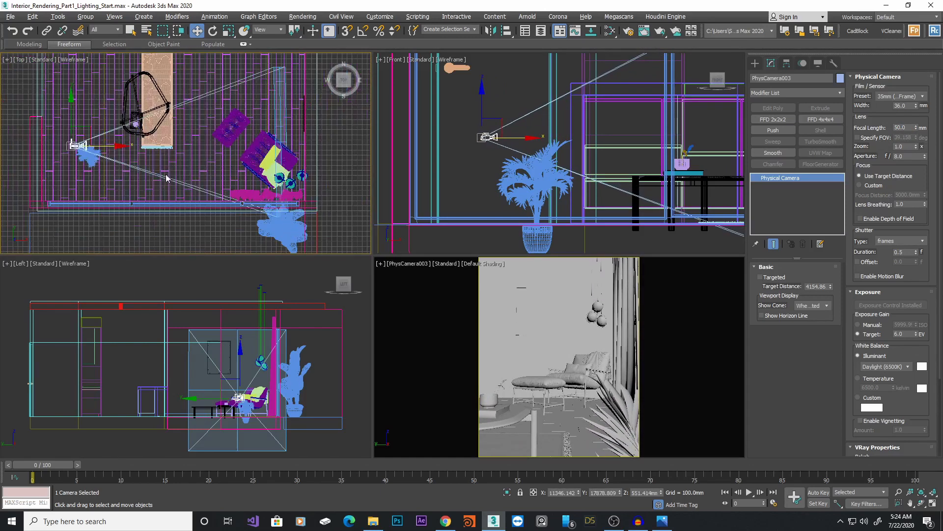
{"action": "left_click_drag", "start_coordinate": [917, 129], "coordinate": [918, 130]}
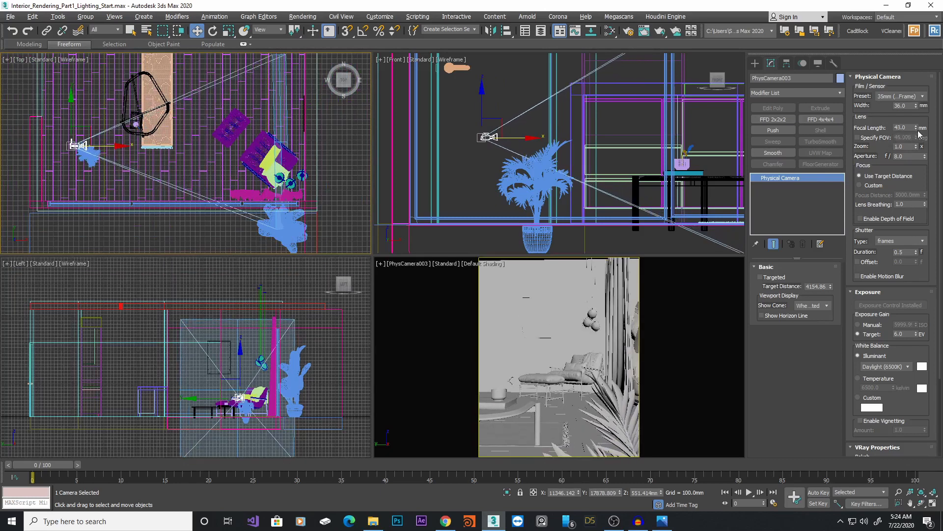
{"action": "left_click_drag", "start_coordinate": [112, 145], "coordinate": [114, 145]}
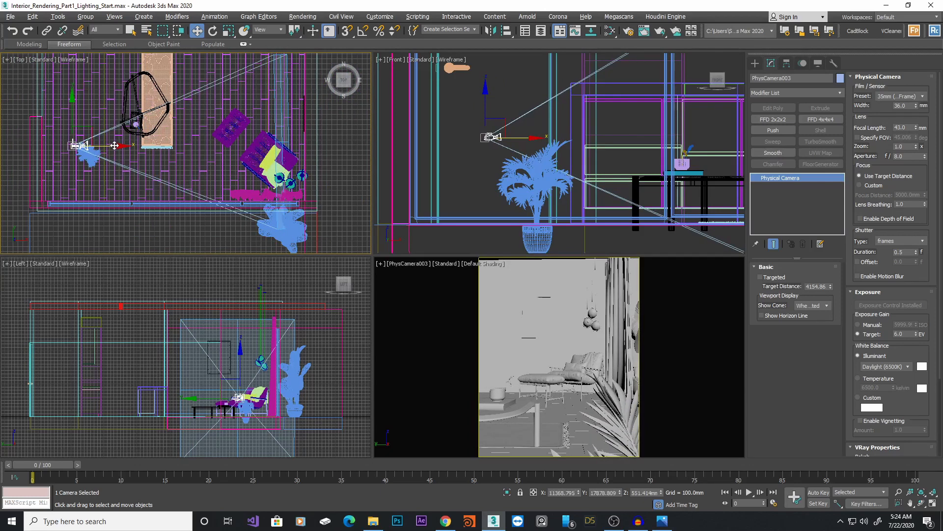
Select the palm plant and reposition it beside the camera in the Top view
{"action": "left_click", "coordinate": [86, 157]}
{"action": "scroll", "coordinate": [88, 155], "scroll_direction": "up", "scroll_amount": 4}
{"action": "left_click_drag", "start_coordinate": [118, 154], "coordinate": [116, 153]}
{"action": "left_click_drag", "start_coordinate": [91, 122], "coordinate": [111, 139]}
{"action": "key", "text": "e"}
{"action": "key", "text": "w"}
{"action": "middle_click_drag", "start_coordinate": [149, 124], "coordinate": [149, 197]}
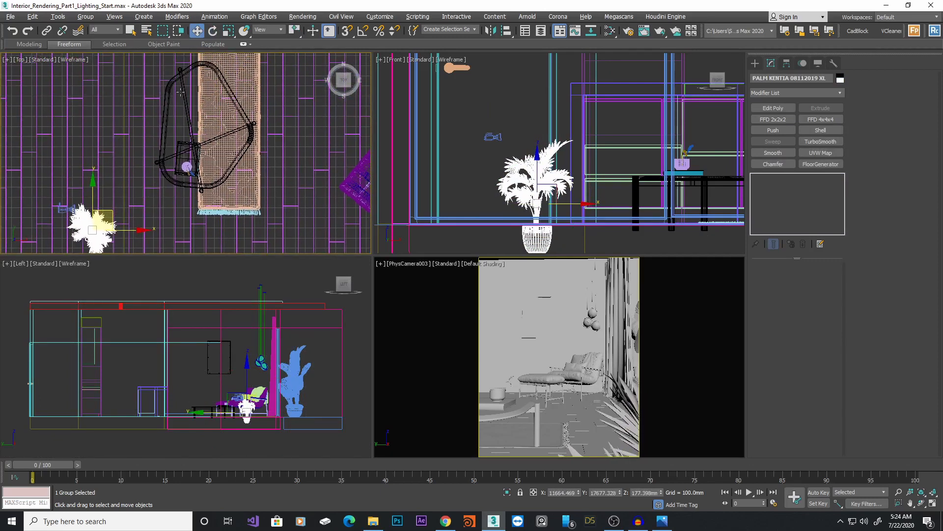
{"action": "scroll", "coordinate": [185, 128], "scroll_direction": "down", "scroll_amount": 4}
{"action": "scroll", "coordinate": [200, 119], "scroll_direction": "up", "scroll_amount": 4}
Select the hanging chair and side table pieces and move them further left and down in the Top view
{"action": "left_click", "coordinate": [200, 119]}
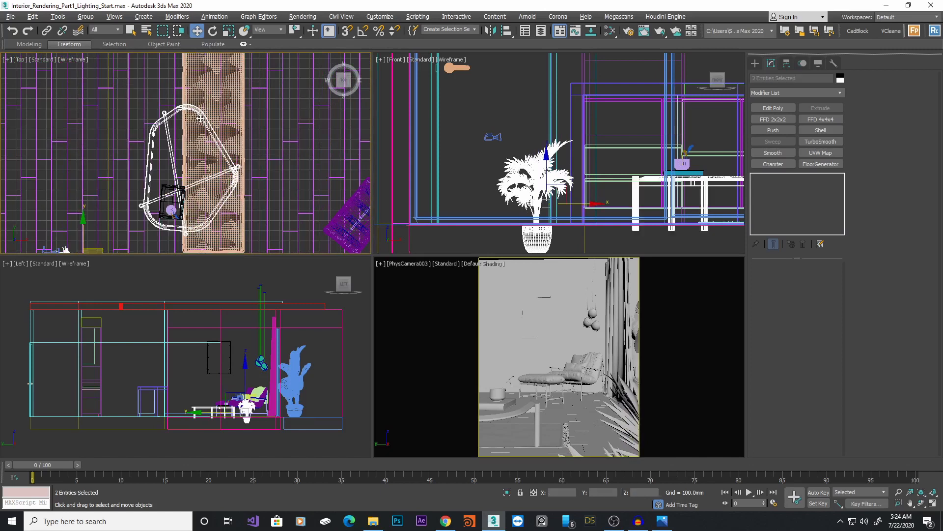
{"action": "left_click", "coordinate": [168, 209], "text": "ctrl"}
{"action": "scroll", "coordinate": [241, 213], "scroll_direction": "up", "scroll_amount": 2}
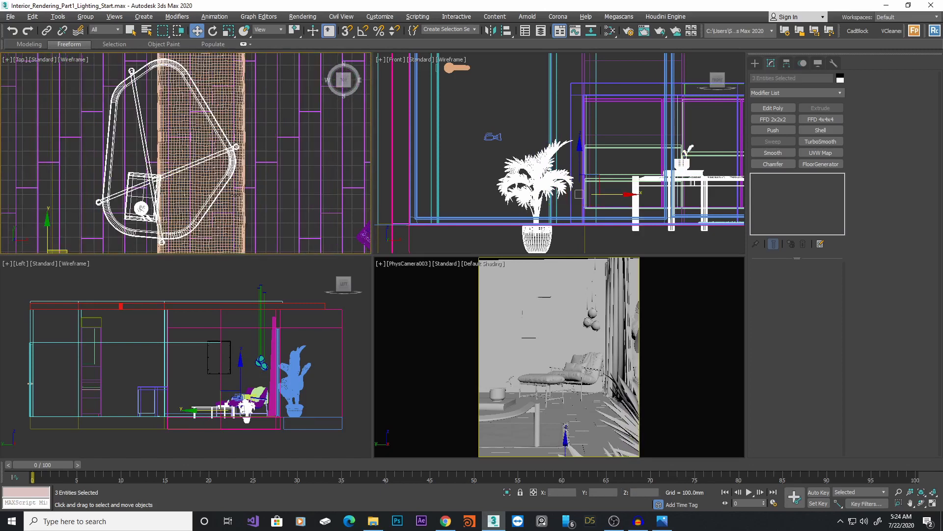
{"action": "left_click", "coordinate": [240, 211], "text": "ctrl"}
{"action": "scroll", "coordinate": [235, 196], "scroll_direction": "down", "scroll_amount": 5}
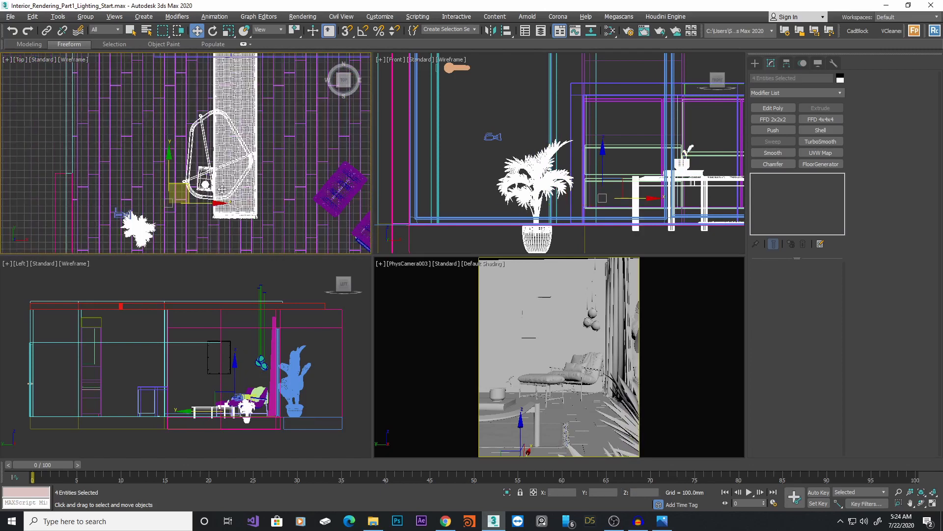
{"action": "left_click_drag", "start_coordinate": [202, 203], "coordinate": [199, 201]}
{"action": "key", "text": "ctrl+z"}
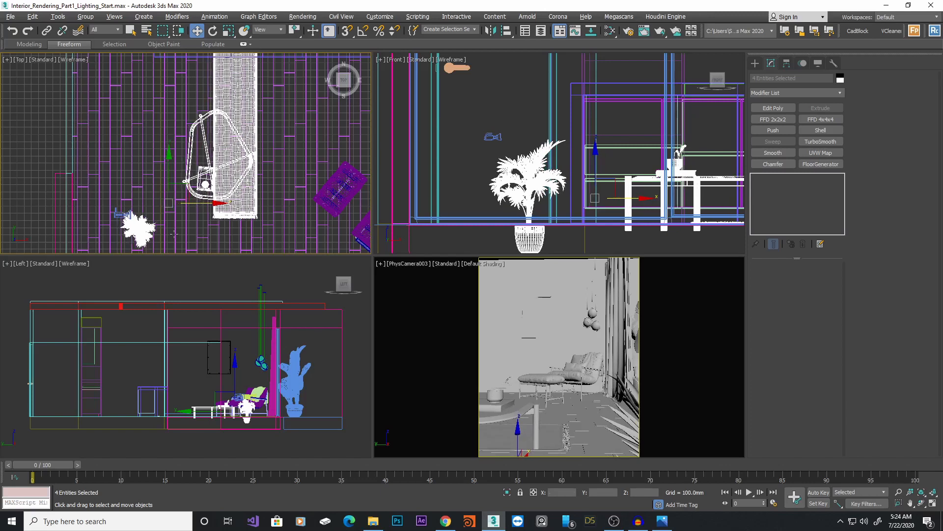
{"action": "left_click_drag", "start_coordinate": [137, 203], "coordinate": [107, 238], "text": "alt"}
{"action": "middle_click_drag", "start_coordinate": [201, 201], "coordinate": [204, 214]}
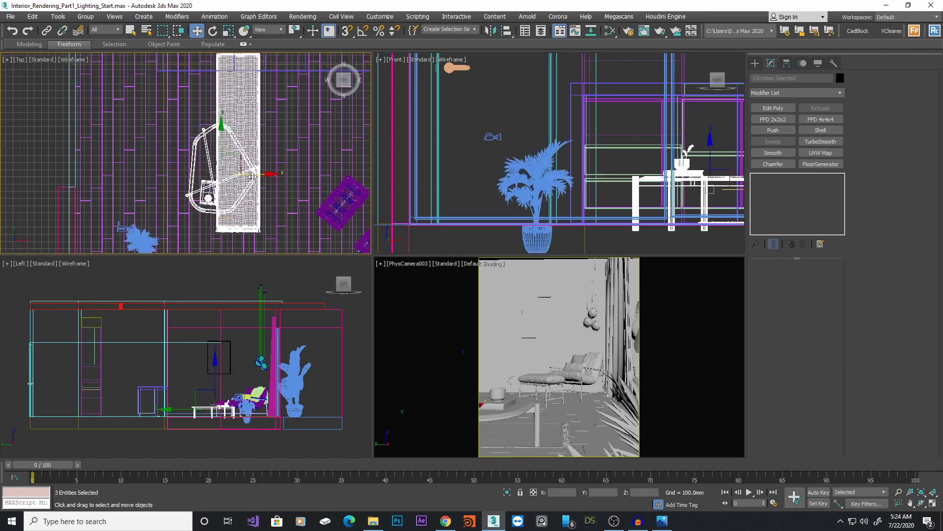
{"action": "left_click_drag", "start_coordinate": [255, 174], "coordinate": [236, 171]}
{"action": "left_click_drag", "start_coordinate": [200, 134], "coordinate": [200, 138]}
{"action": "left_click_drag", "start_coordinate": [229, 175], "coordinate": [232, 176]}
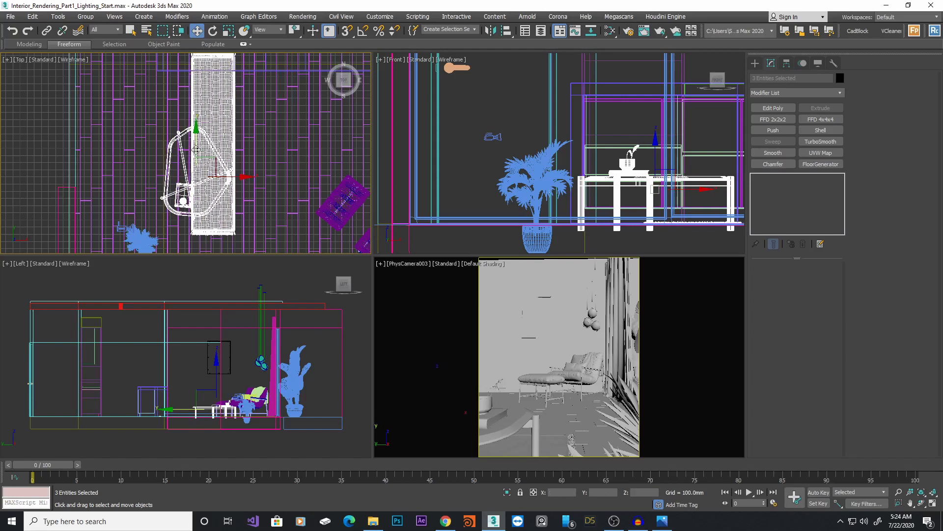
{"action": "right_click", "coordinate": [558, 324]}
Check the camera framing, then isolate the camera and enable its Targeted option
{"action": "key", "text": "alt+w"}
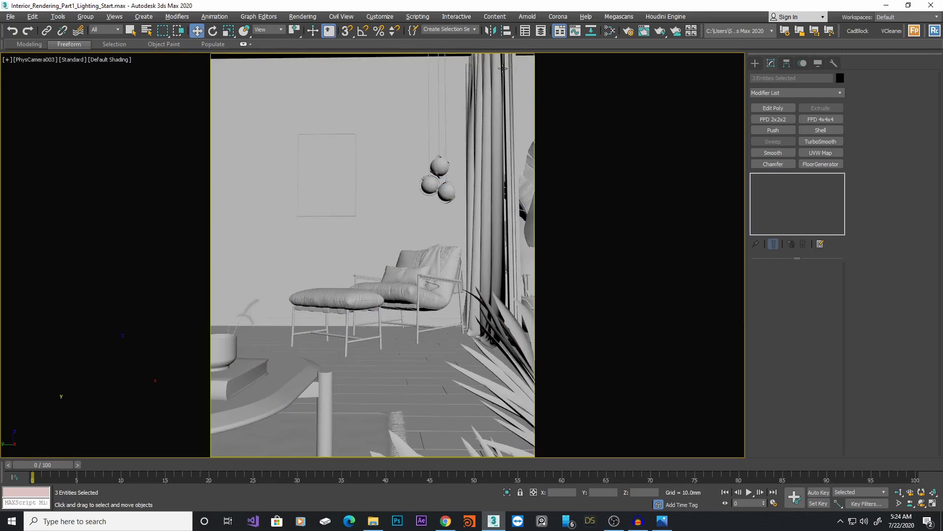
{"action": "key", "text": "alt+w"}
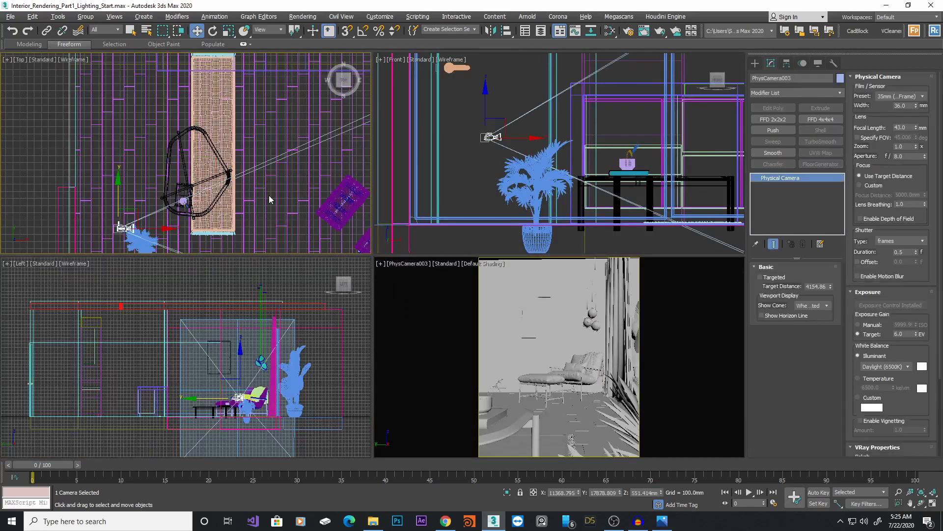
{"action": "middle_click_drag", "start_coordinate": [269, 196], "coordinate": [251, 128]}
{"action": "key", "text": "alt+q"}
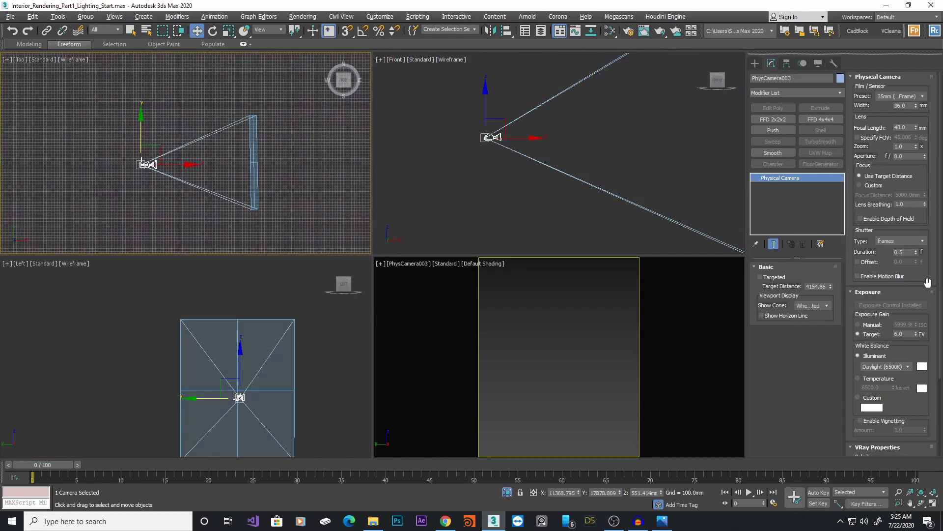
{"action": "left_click", "coordinate": [784, 279]}
{"action": "scroll", "coordinate": [259, 168], "scroll_direction": "up", "scroll_amount": 3}
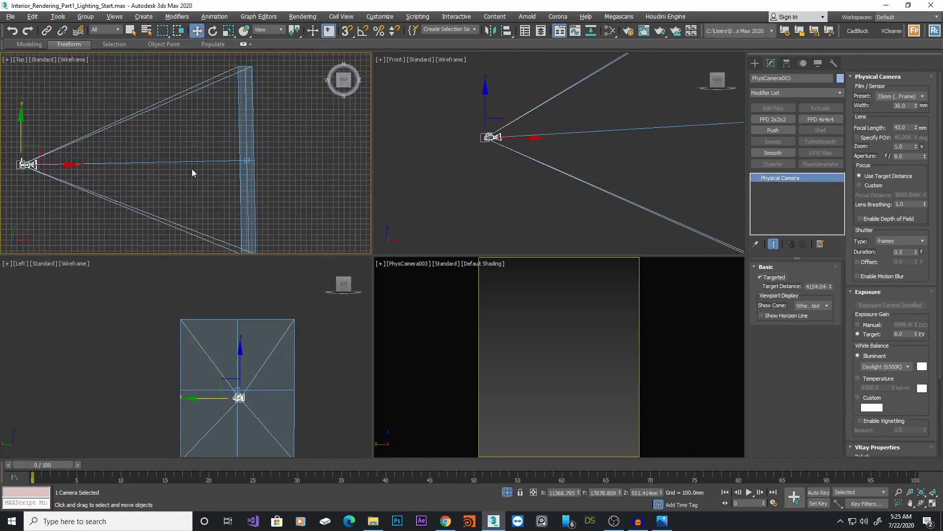
{"action": "scroll", "coordinate": [180, 170], "scroll_direction": "up", "scroll_amount": 4}
{"action": "scroll", "coordinate": [105, 172], "scroll_direction": "down", "scroll_amount": 2}
{"action": "middle_click_drag", "start_coordinate": [104, 172], "coordinate": [198, 170]}
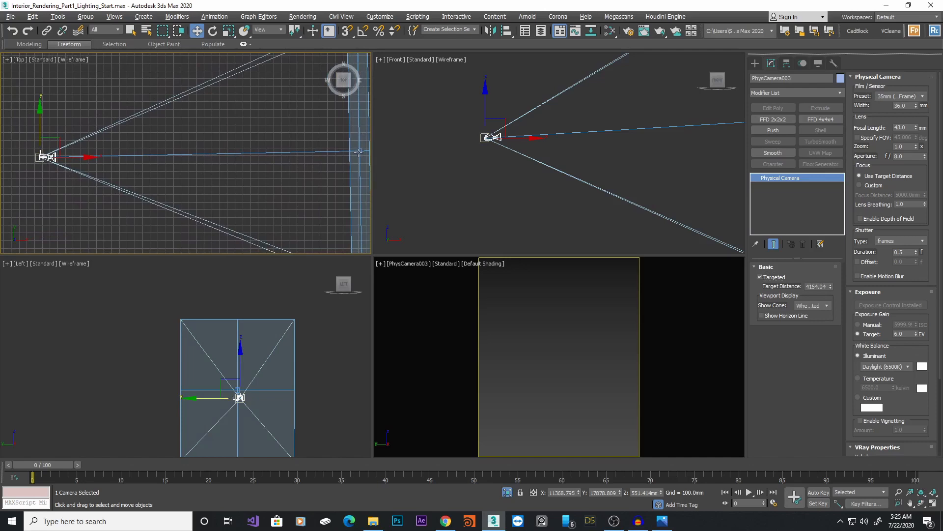
Align the camera target to the camera's pivot on the Y position only
{"action": "left_click", "coordinate": [359, 153]}
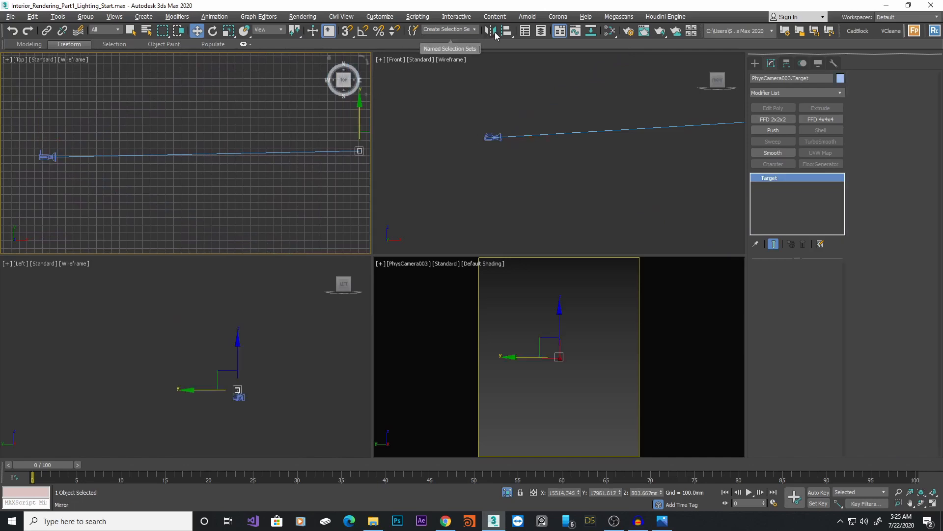
{"action": "left_click", "coordinate": [506, 32]}
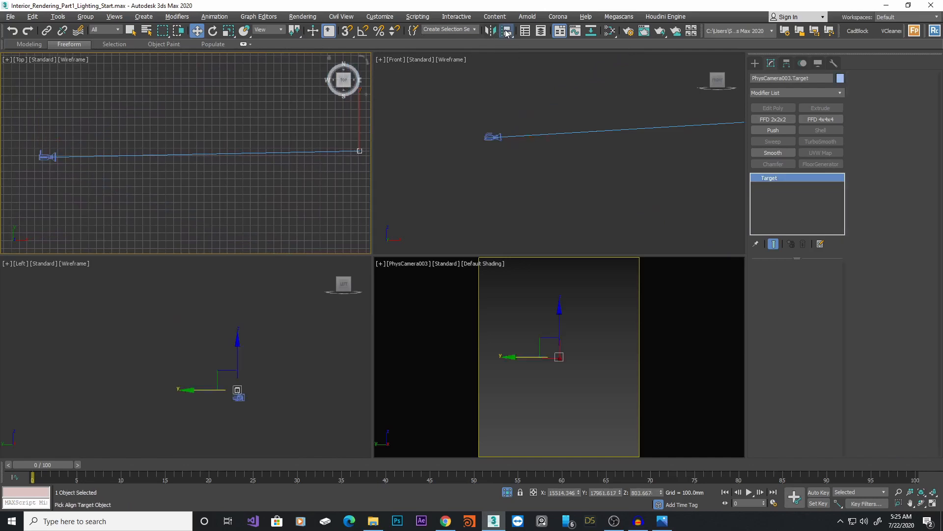
{"action": "left_click", "coordinate": [45, 157]}
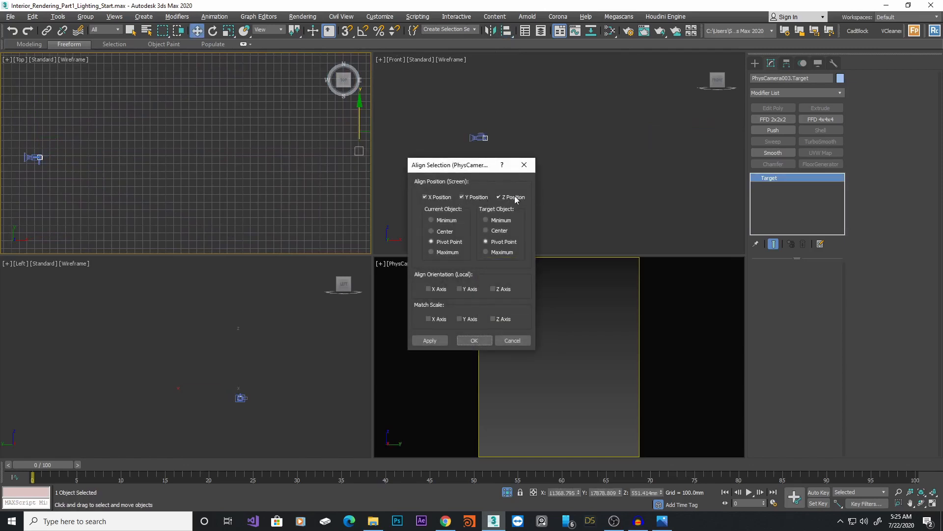
{"action": "left_click", "coordinate": [426, 197]}
{"action": "left_click", "coordinate": [508, 198]}
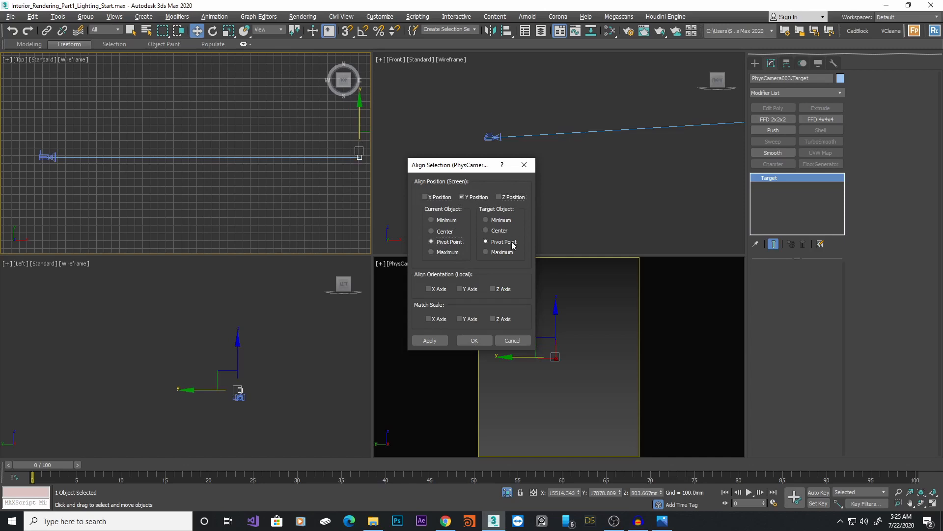
{"action": "left_click", "coordinate": [477, 341]}
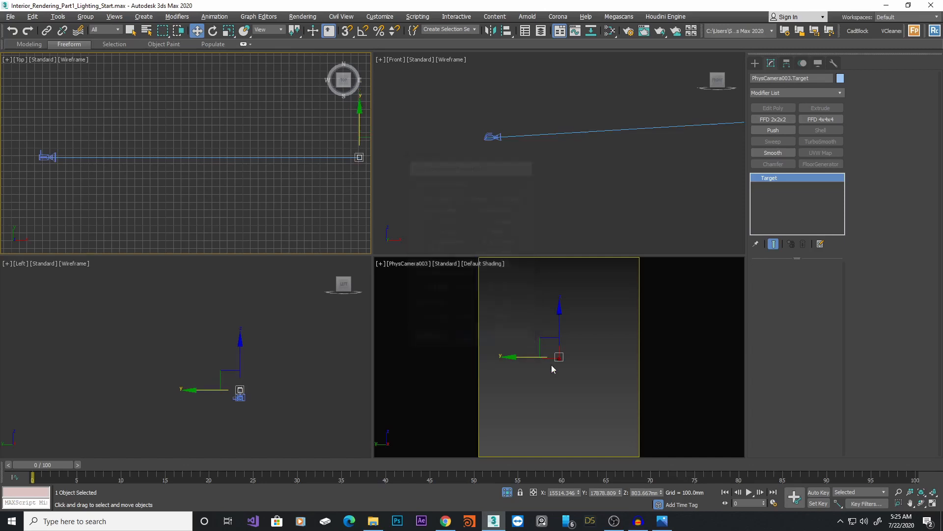
Review the maximized camera view, then reselect the camera and nudge it slightly in the Top and Front views
{"action": "key", "text": "alt+w"}
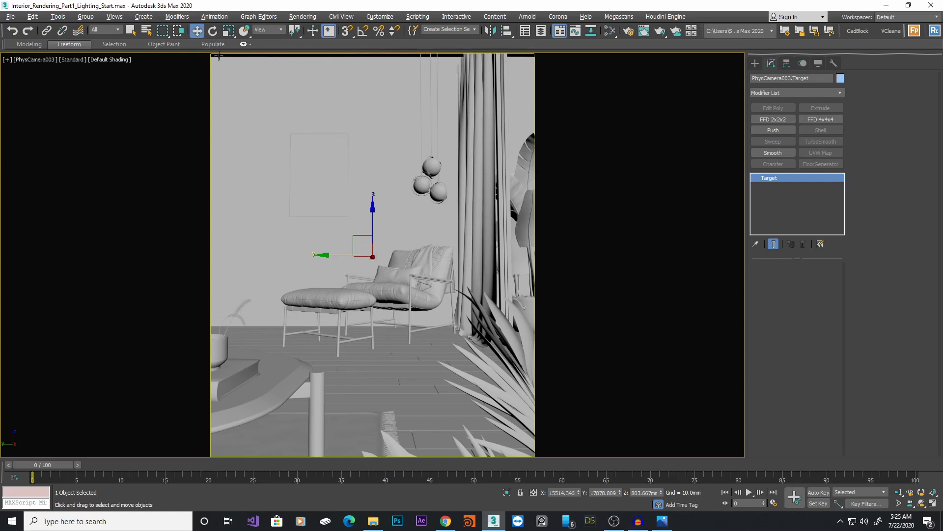
{"action": "key", "text": "alt+w"}
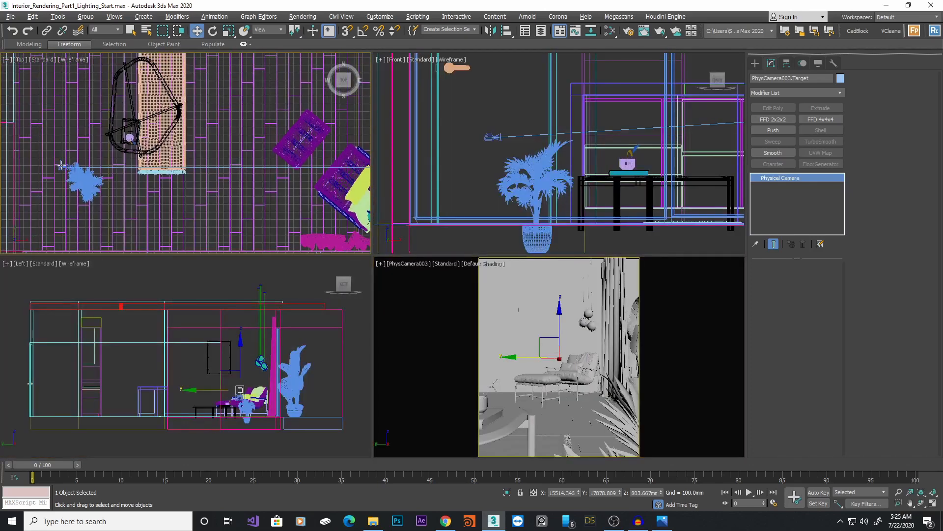
{"action": "left_click", "coordinate": [61, 166]}
{"action": "scroll", "coordinate": [61, 166], "scroll_direction": "up", "scroll_amount": 3}
{"action": "left_click_drag", "start_coordinate": [93, 169], "coordinate": [97, 168]}
{"action": "middle_click_drag", "start_coordinate": [502, 121], "coordinate": [506, 122]}
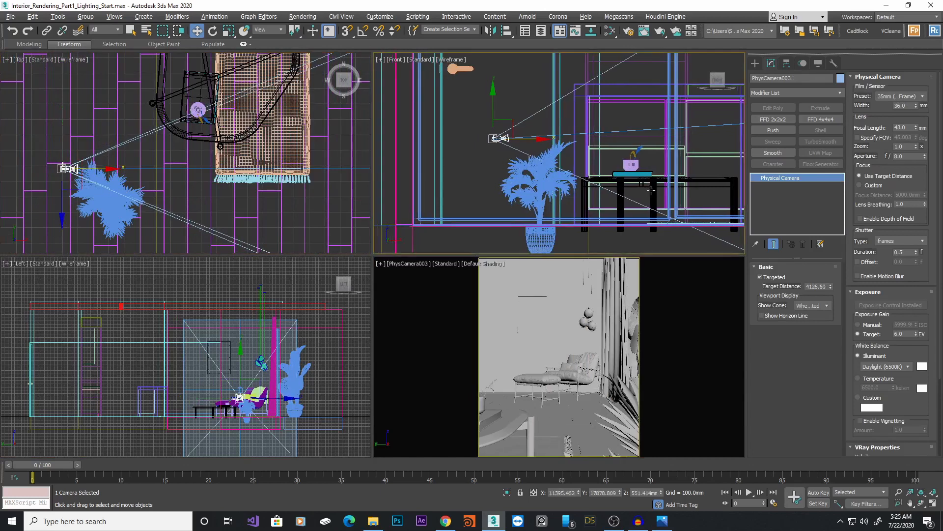
Fine-tune the camera's height and position slightly, then maximize the camera view to check the framing
{"action": "left_click_drag", "start_coordinate": [492, 109], "coordinate": [492, 103]}
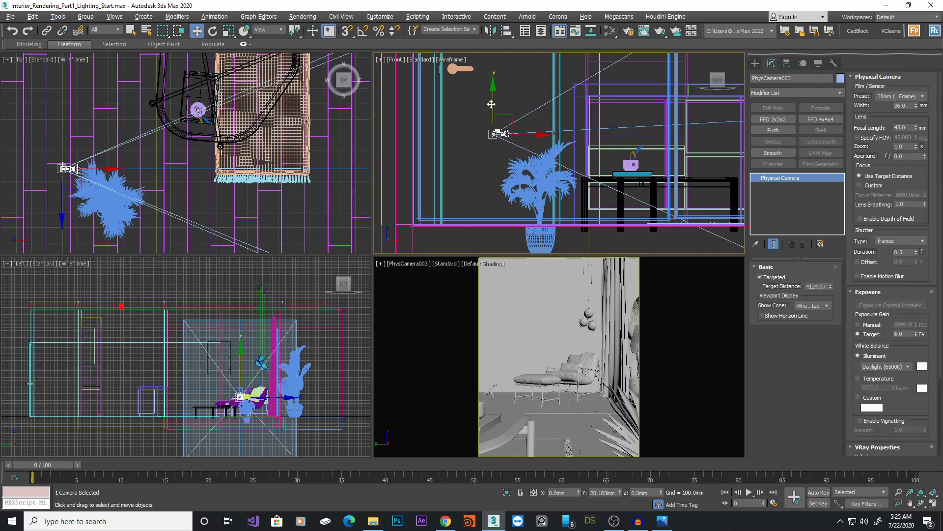
{"action": "middle_click", "coordinate": [173, 190]}
{"action": "left_click_drag", "start_coordinate": [104, 166], "coordinate": [107, 166]}
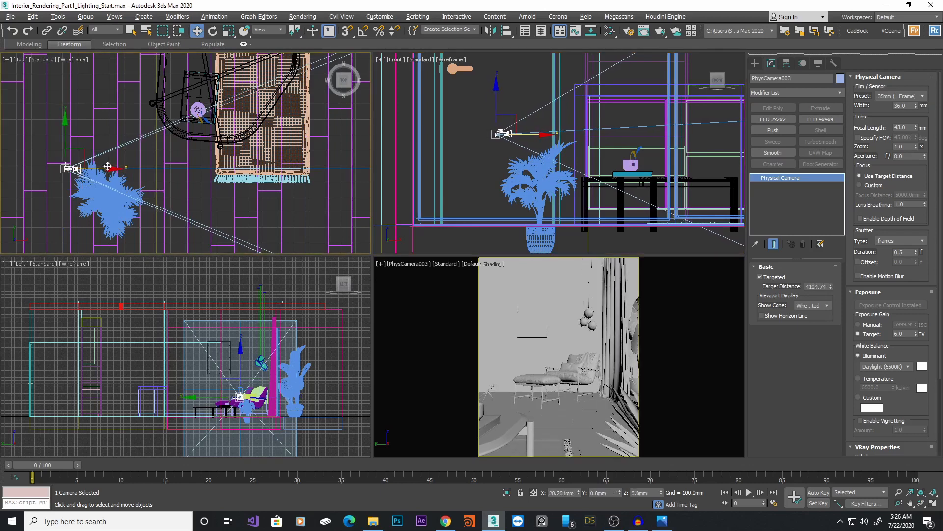
{"action": "middle_click", "coordinate": [585, 385]}
{"action": "key", "text": "alt+w"}
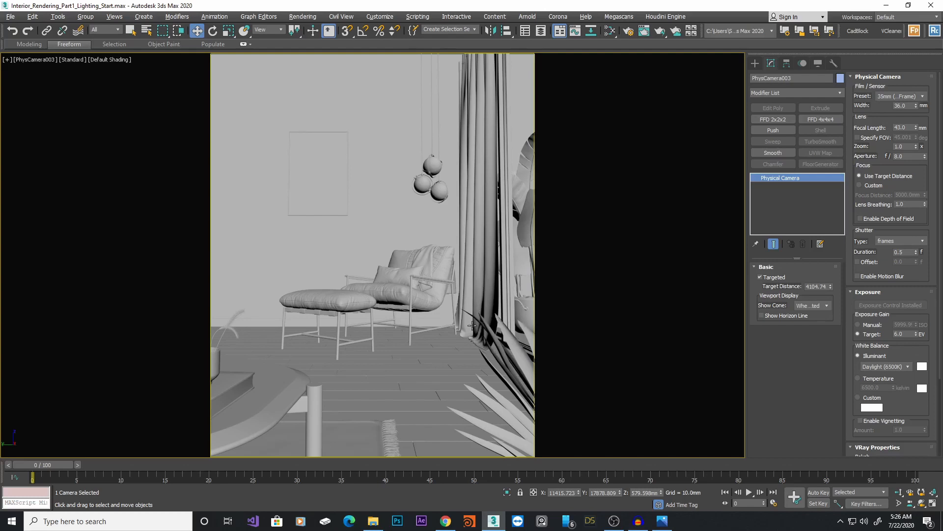
Create a Corona Sun in the Top view, dragging from outside the room toward the lounge chair area
{"action": "key", "text": "alt+w"}
{"action": "middle_click", "coordinate": [203, 158]}
{"action": "key", "text": "alt+w"}
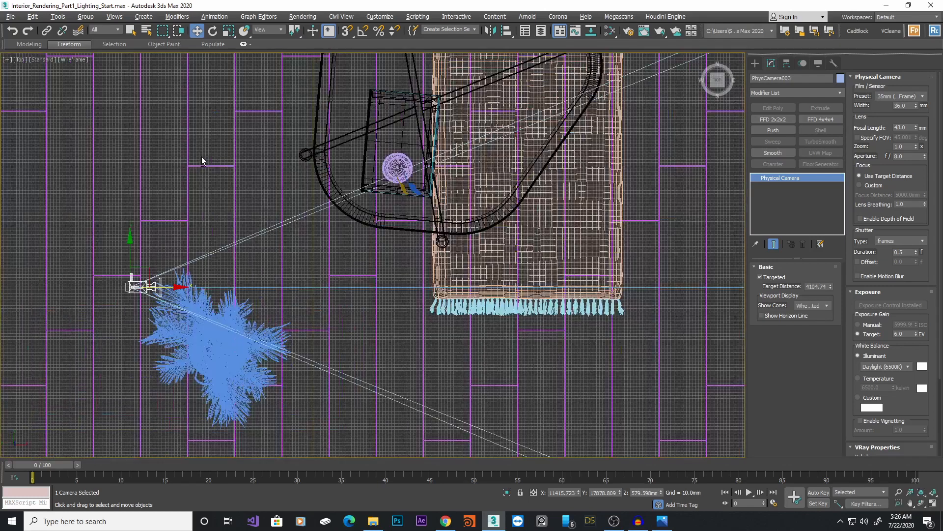
{"action": "scroll", "coordinate": [312, 198], "scroll_direction": "down", "scroll_amount": 9}
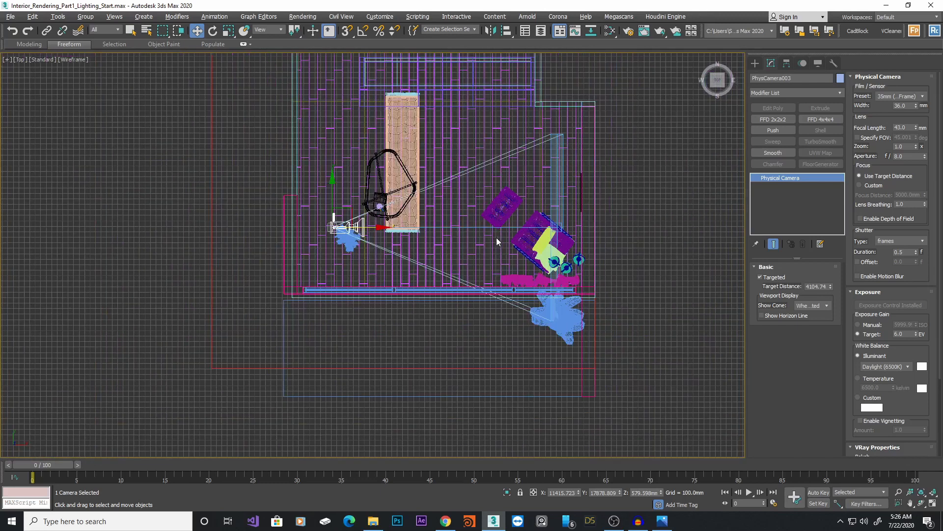
{"action": "left_click", "coordinate": [756, 63]}
{"action": "left_click", "coordinate": [777, 77]}
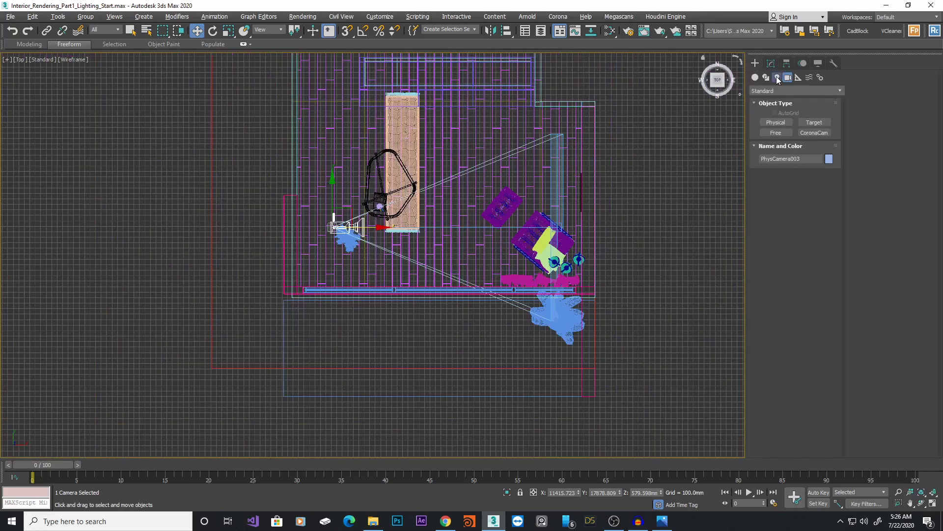
{"action": "left_click", "coordinate": [787, 90]}
{"action": "left_click", "coordinate": [770, 118]}
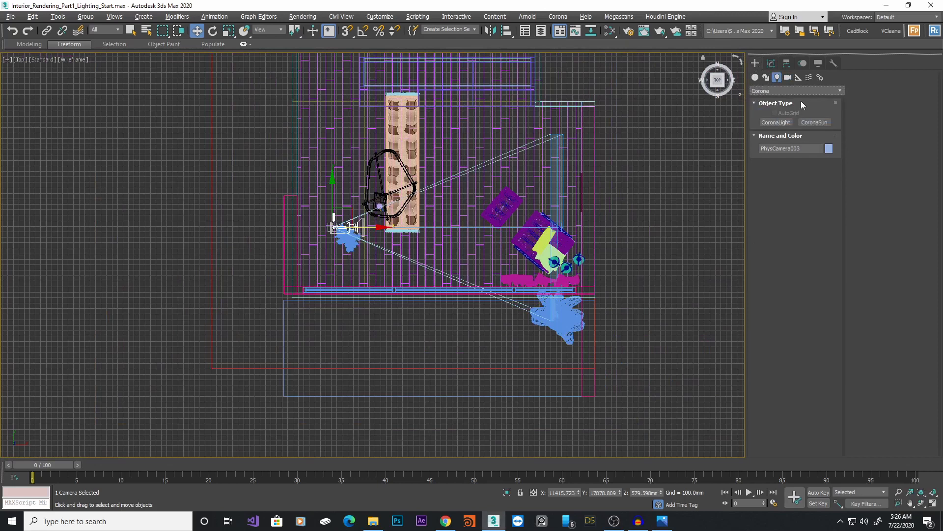
{"action": "left_click", "coordinate": [814, 122]}
{"action": "scroll", "coordinate": [472, 310], "scroll_direction": "down", "scroll_amount": 5}
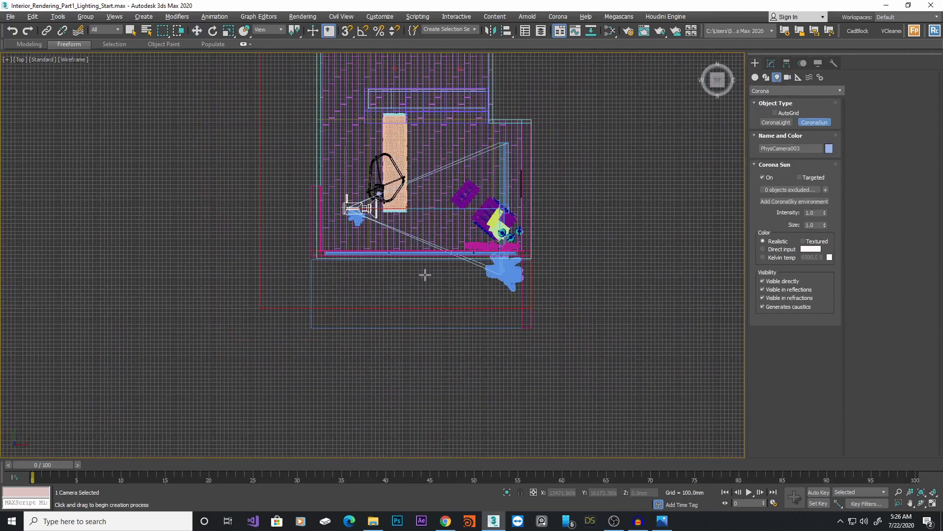
{"action": "left_click_drag", "start_coordinate": [228, 383], "coordinate": [449, 227]}
{"action": "right_click", "coordinate": [346, 282]}
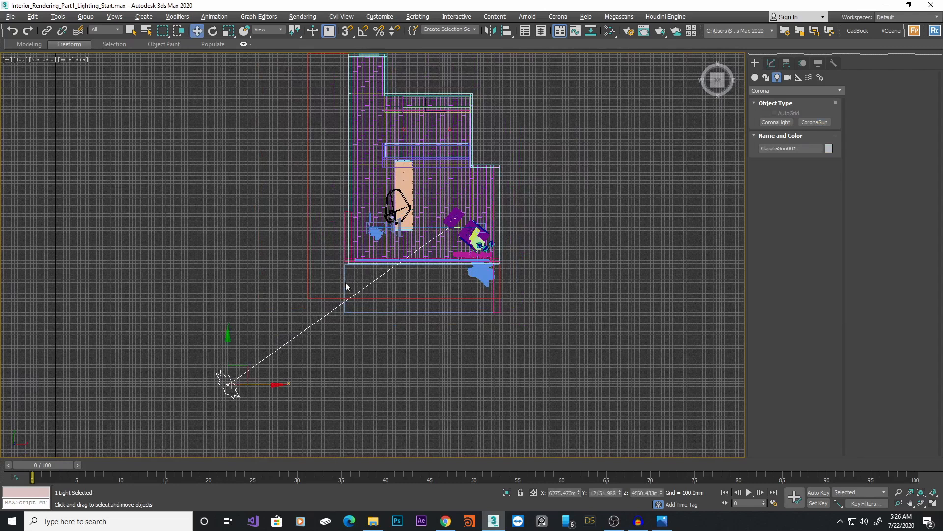
Raise the Corona Sun higher in the Left view to steepen its angle
{"action": "key", "text": "alt+w"}
{"action": "scroll", "coordinate": [261, 304], "scroll_direction": "down", "scroll_amount": 3}
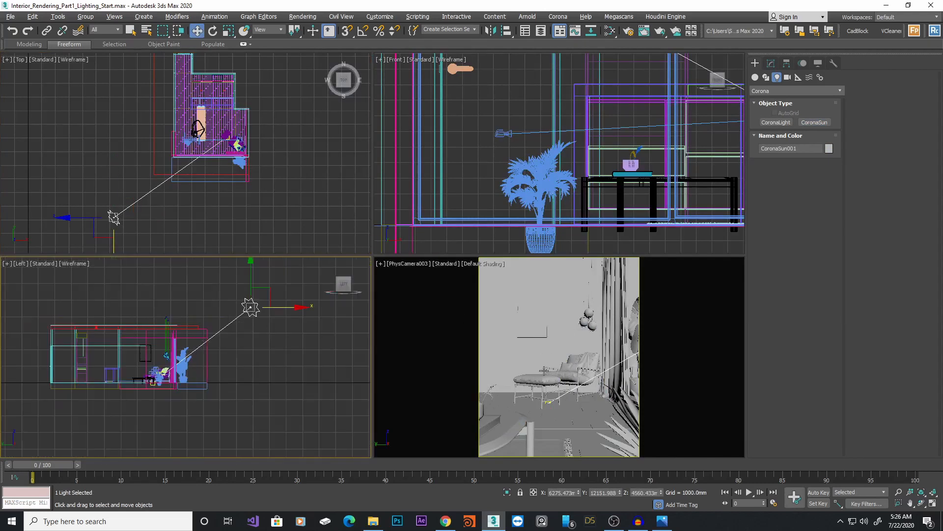
{"action": "right_click", "coordinate": [277, 183]}
{"action": "key", "text": "alt+w"}
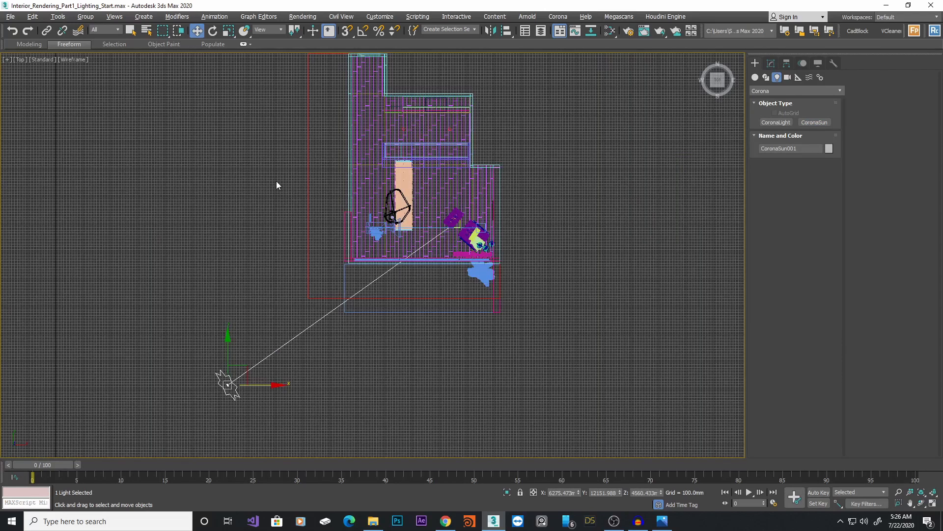
{"action": "key", "text": "alt+w"}
{"action": "key", "text": "alt+w"}
{"action": "key", "text": "alt+w"}
{"action": "middle_click_drag", "start_coordinate": [254, 348], "coordinate": [283, 354]}
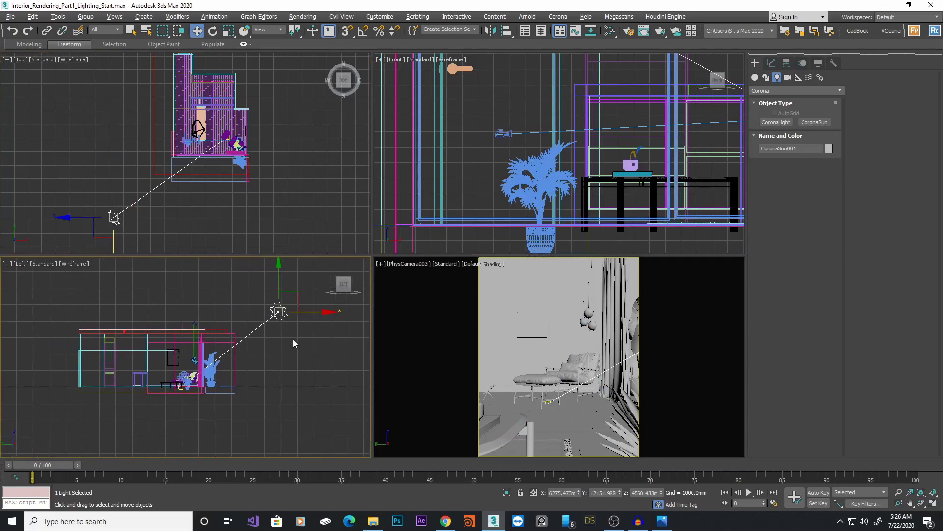
{"action": "mouse_move", "coordinate": [294, 343]}
{"action": "middle_mouse_down"}
{"action": "mouse_move", "coordinate": [285, 344]}
{"action": "mouse_move", "coordinate": [293, 350]}
{"action": "middle_mouse_up"}
{"action": "left_click_drag", "start_coordinate": [280, 291], "coordinate": [280, 282]}
{"action": "middle_click_drag", "start_coordinate": [285, 309], "coordinate": [285, 318]}
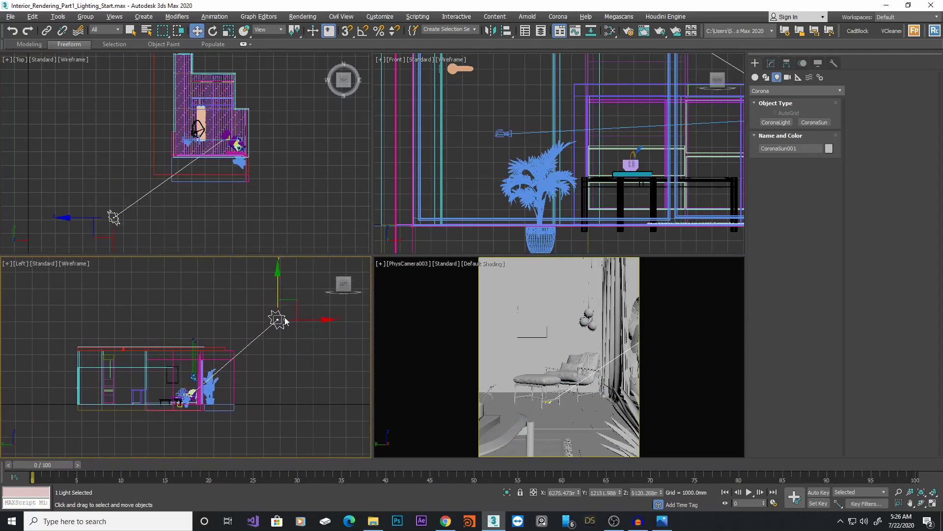
{"action": "middle_click_drag", "start_coordinate": [125, 225], "coordinate": [140, 221]}
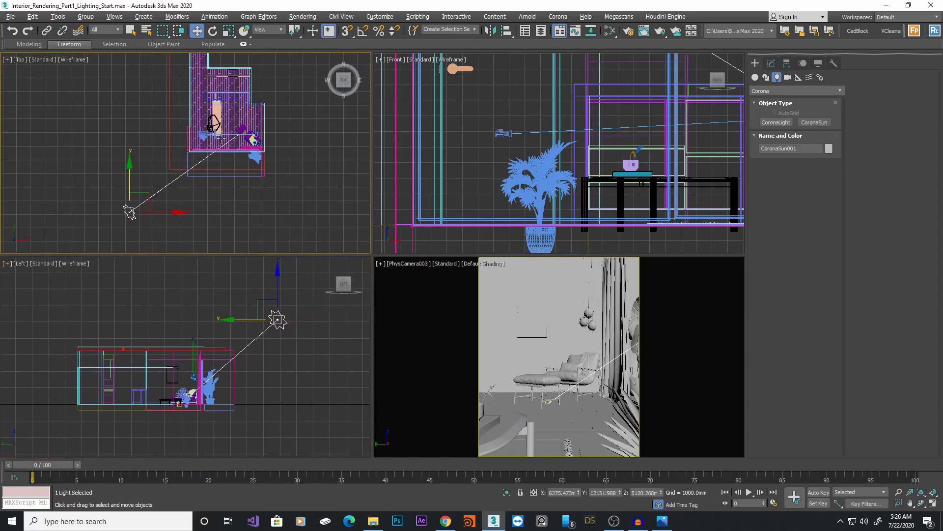
Lock the render view to the physical camera and start Corona interactive rendering
{"action": "left_click", "coordinate": [584, 329]}
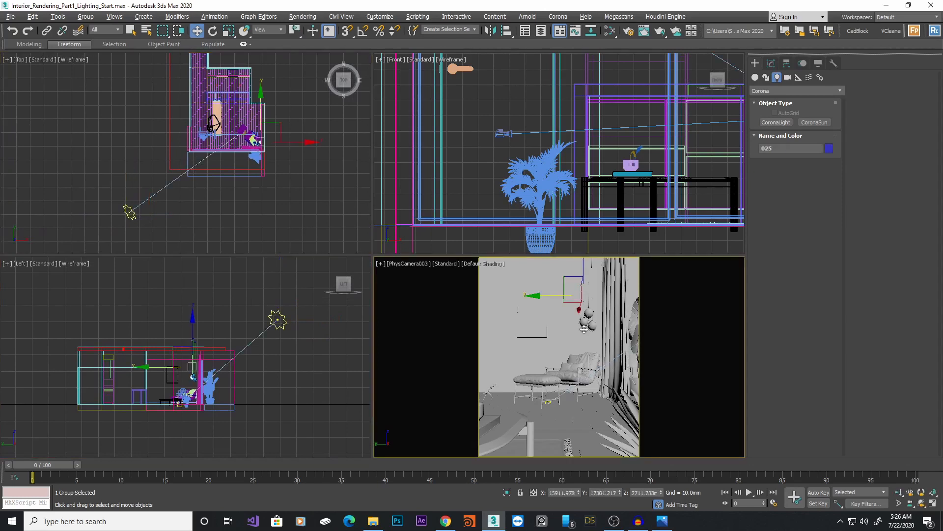
{"action": "left_click", "coordinate": [631, 33]}
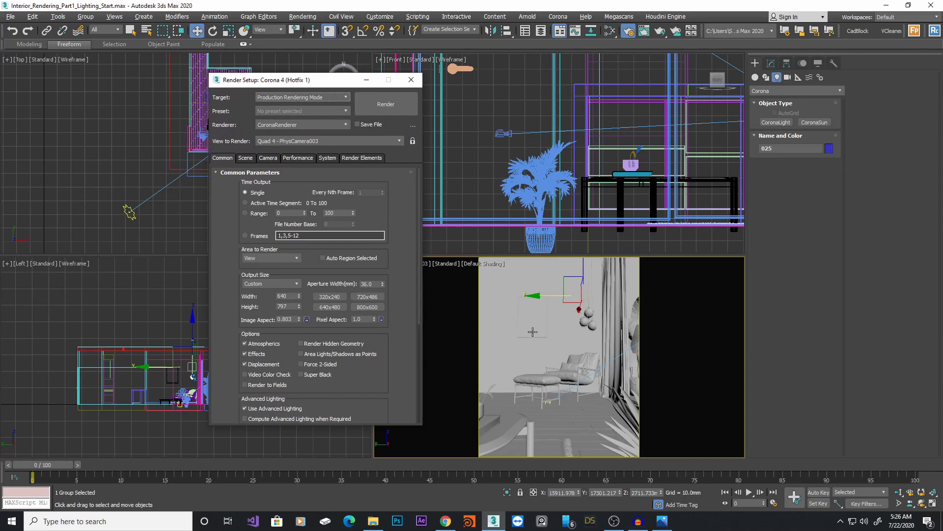
{"action": "left_click", "coordinate": [473, 271]}
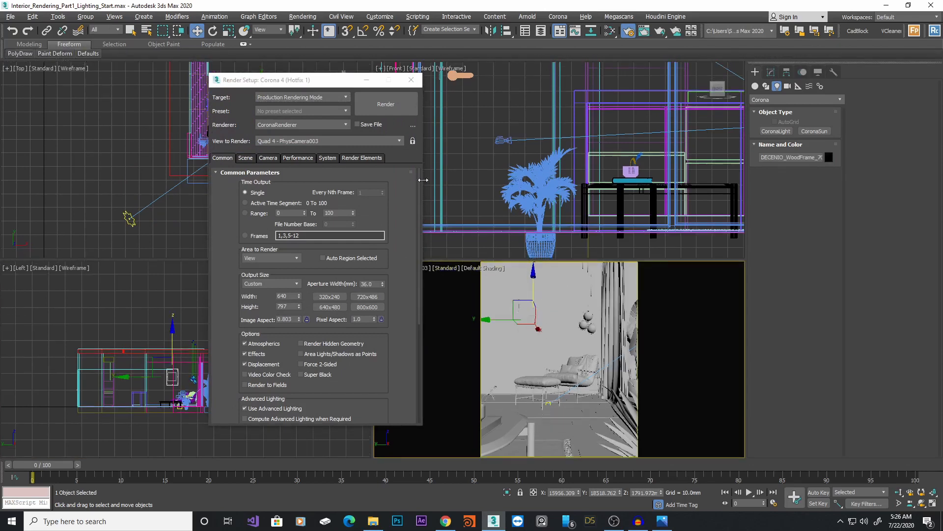
{"action": "left_click", "coordinate": [413, 142]}
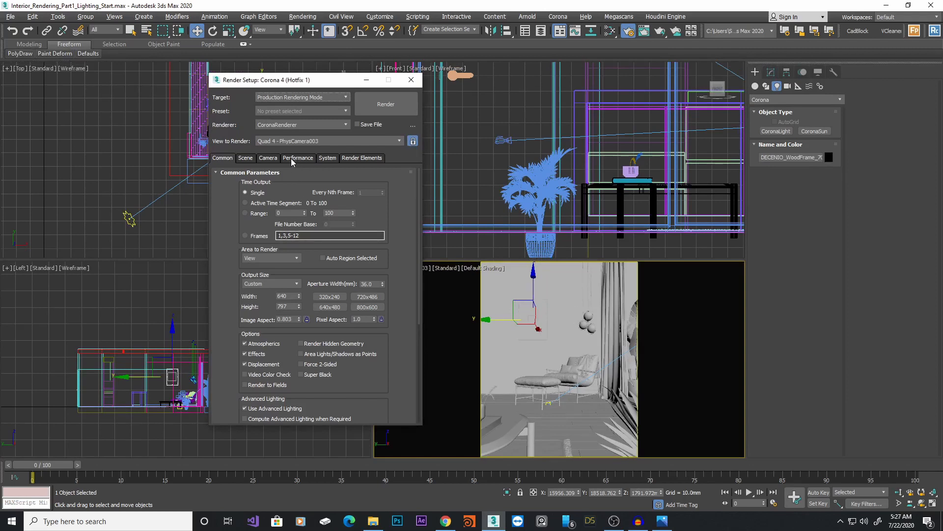
{"action": "left_click", "coordinate": [245, 158]}
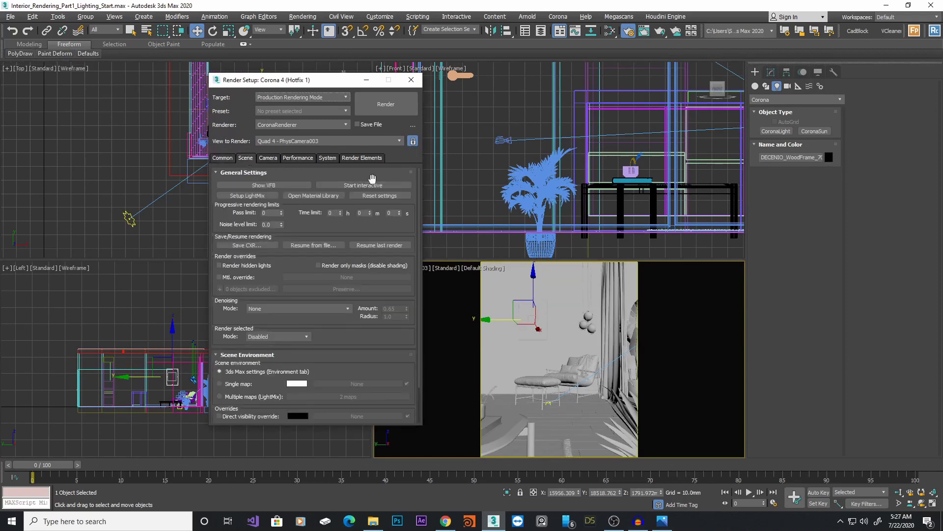
{"action": "left_click", "coordinate": [362, 186]}
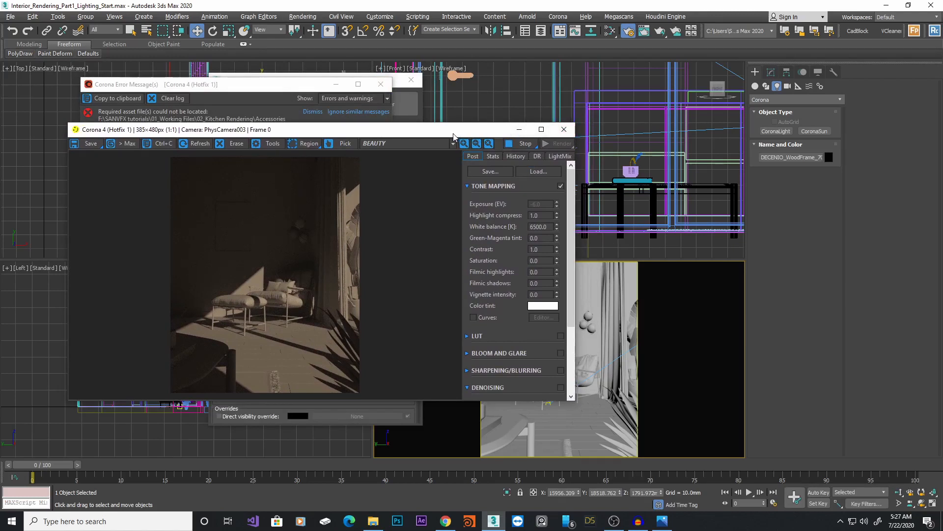
Review the interactive render and select the Corona Sun to inspect its parameters
{"action": "left_click_drag", "start_coordinate": [454, 137], "coordinate": [473, 292]}
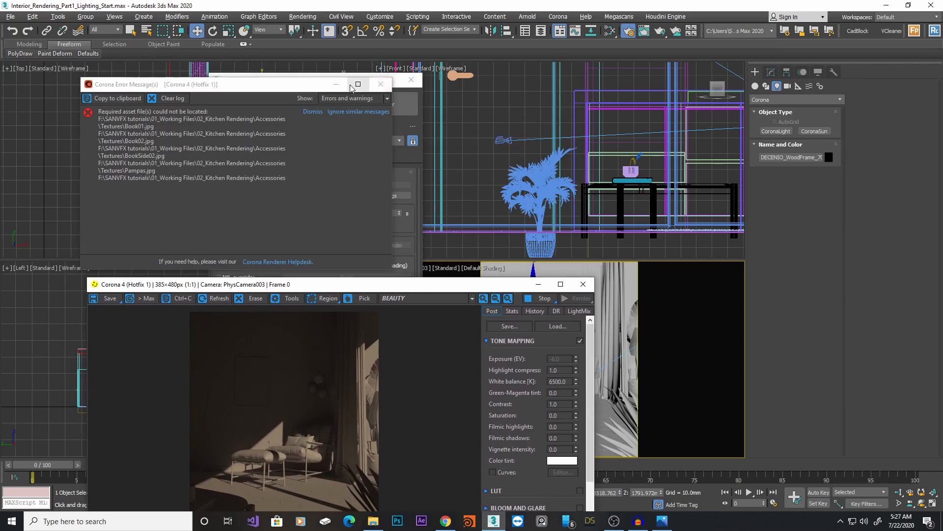
{"action": "left_click", "coordinate": [336, 85]}
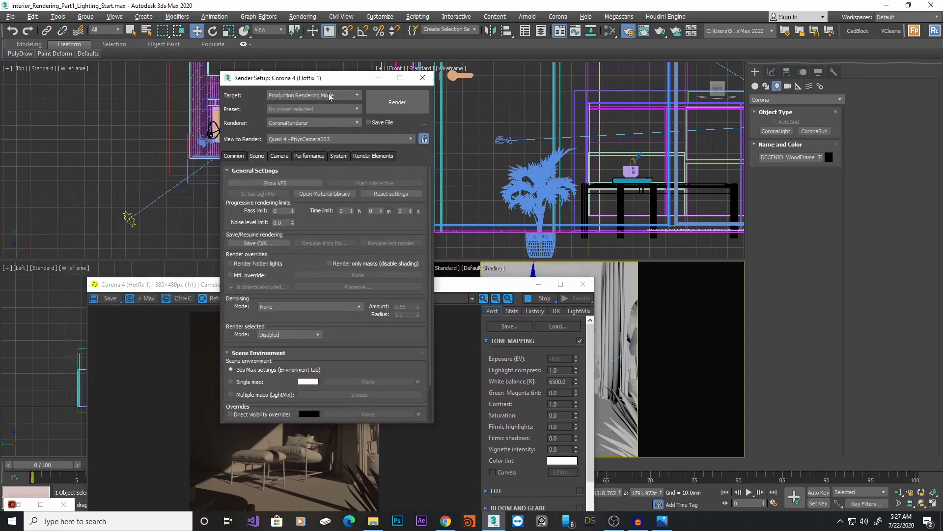
{"action": "right_click", "coordinate": [130, 220]}
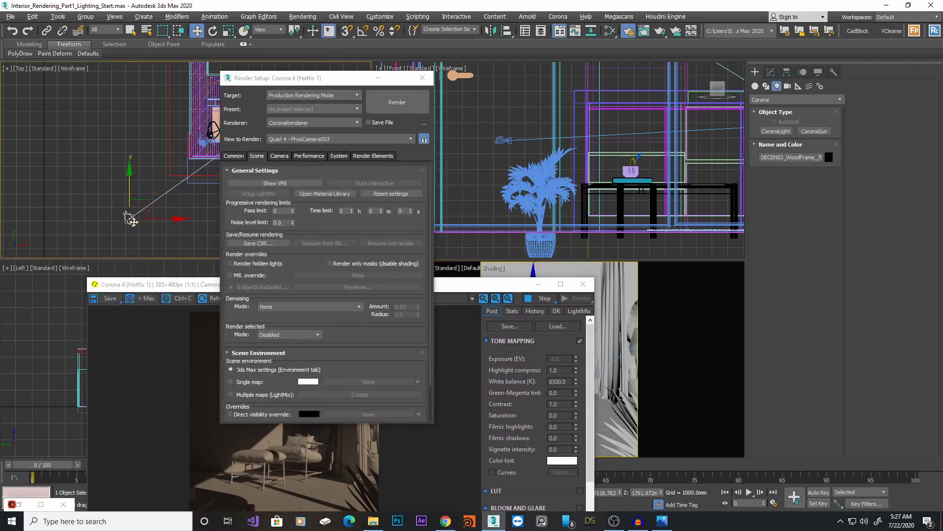
{"action": "left_click", "coordinate": [771, 72]}
{"action": "left_click", "coordinate": [783, 312]}
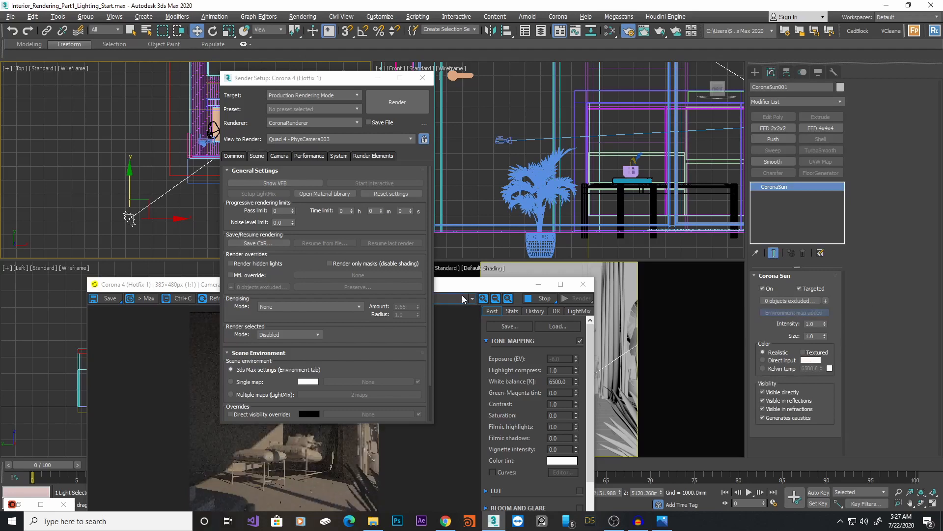
{"action": "left_click_drag", "start_coordinate": [463, 287], "coordinate": [600, 144]}
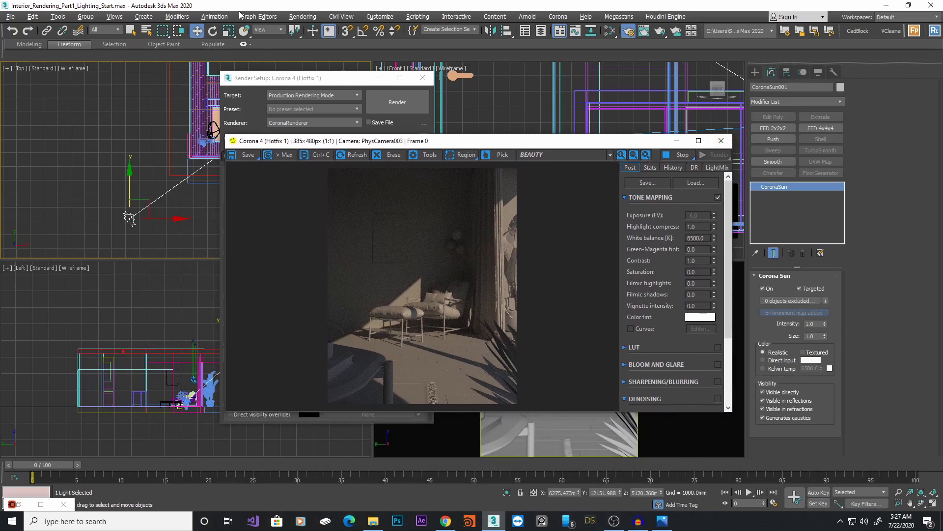
Open the Environment settings and inspect the CoronaSky environment map as an instance in the Slate Material Editor
{"action": "left_click", "coordinate": [303, 17]}
{"action": "left_click", "coordinate": [315, 143]}
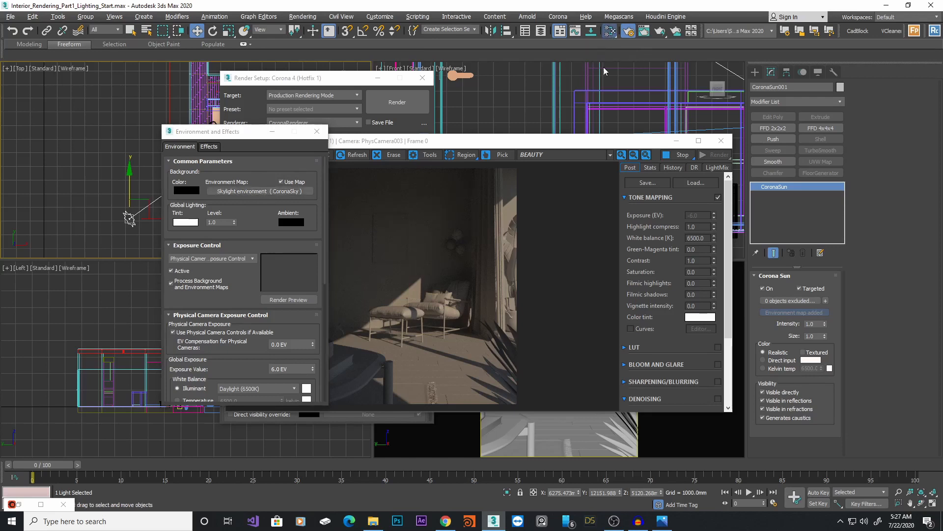
{"action": "key", "text": "m"}
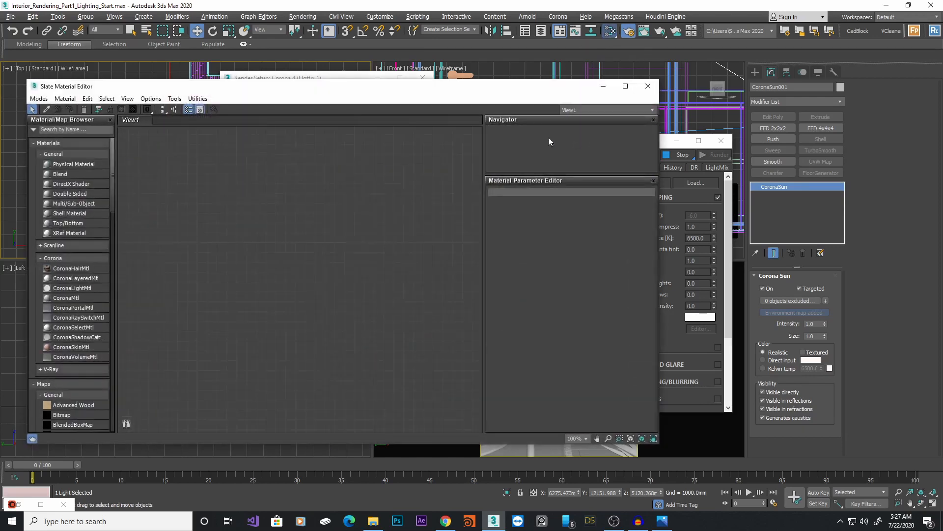
{"action": "left_click_drag", "start_coordinate": [393, 91], "coordinate": [626, 93]}
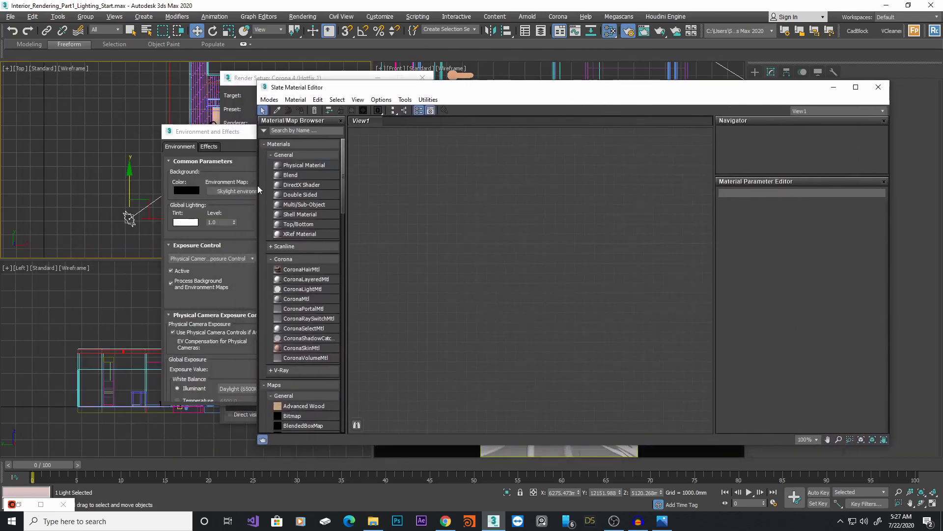
{"action": "left_click_drag", "start_coordinate": [236, 191], "coordinate": [497, 207]}
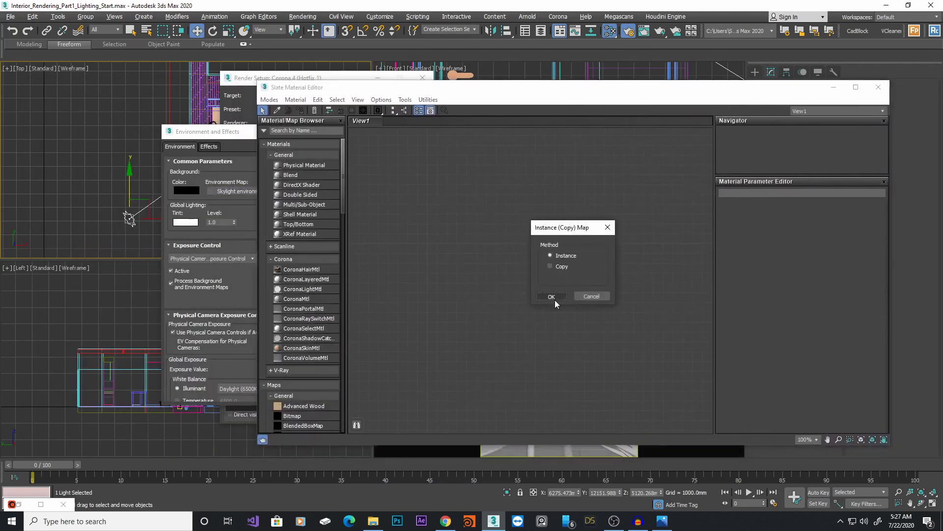
{"action": "left_click", "coordinate": [552, 296]}
{"action": "double_click", "coordinate": [495, 207]}
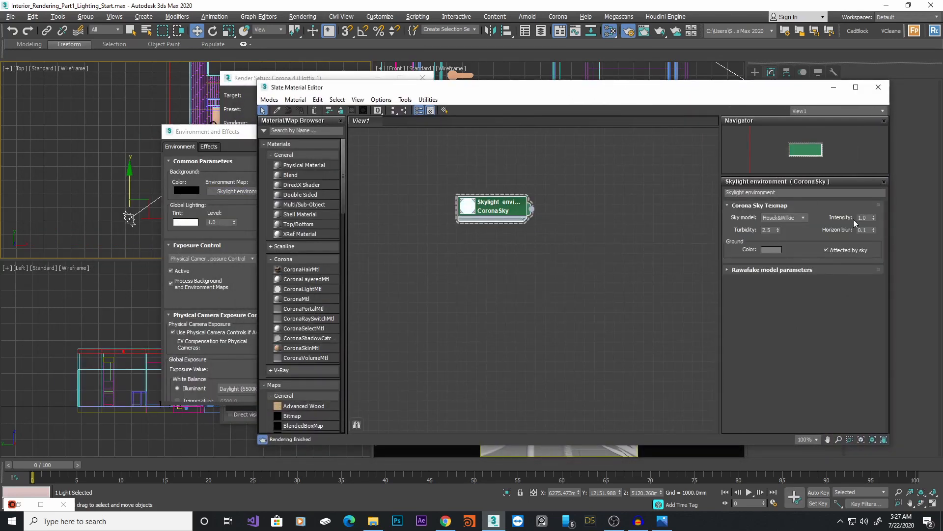
{"action": "left_click", "coordinate": [879, 87]}
Close the Slate Material Editor and stop the running interactive render
{"action": "left_click", "coordinate": [314, 134]}
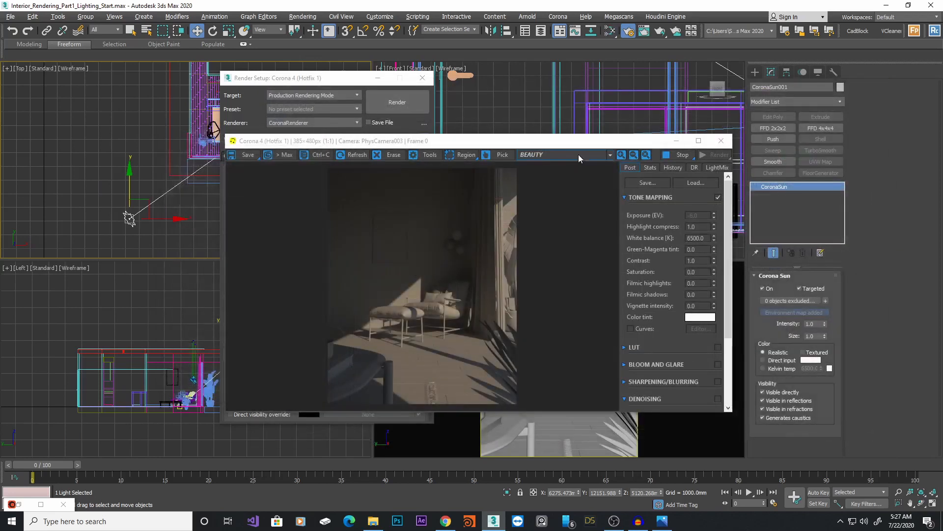
{"action": "left_click_drag", "start_coordinate": [589, 141], "coordinate": [622, 142]}
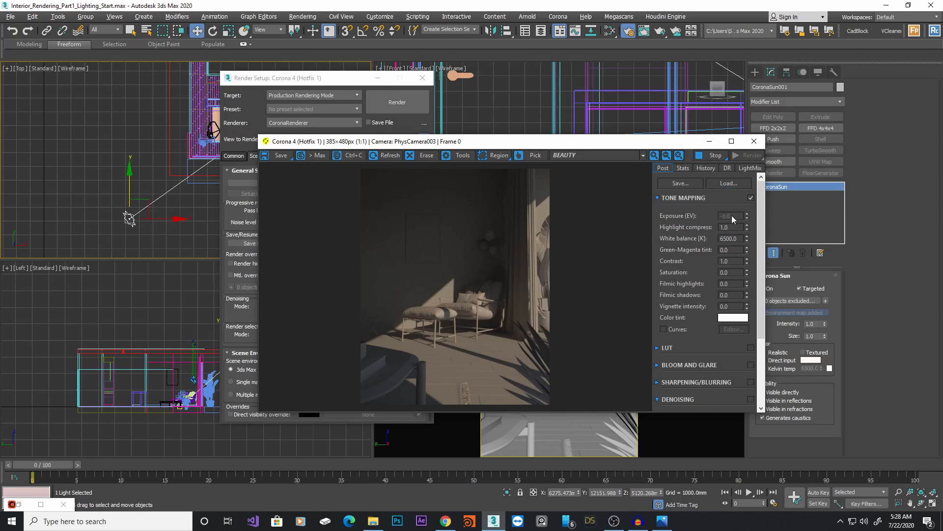
{"action": "left_click", "coordinate": [716, 156]}
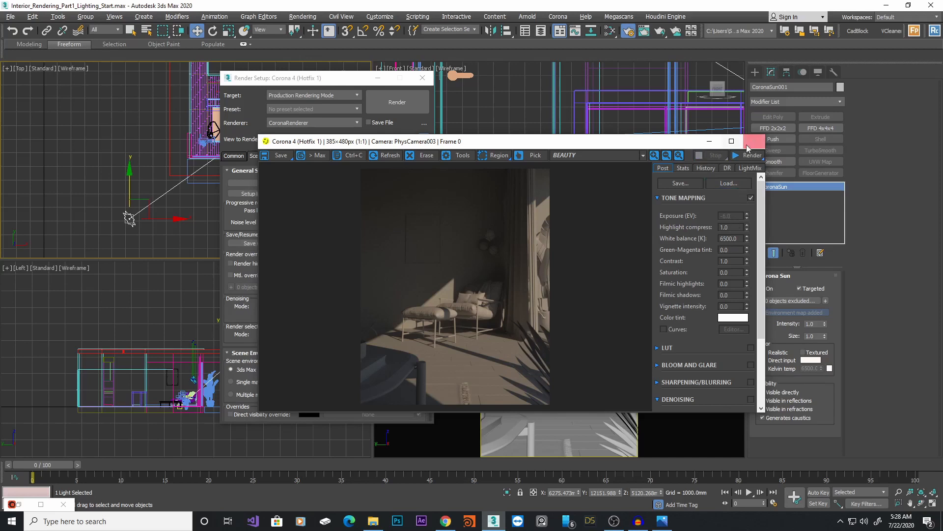
Open the Environment settings, set exposure control to no exposure control, and close the dialog
{"action": "left_click", "coordinate": [303, 17]}
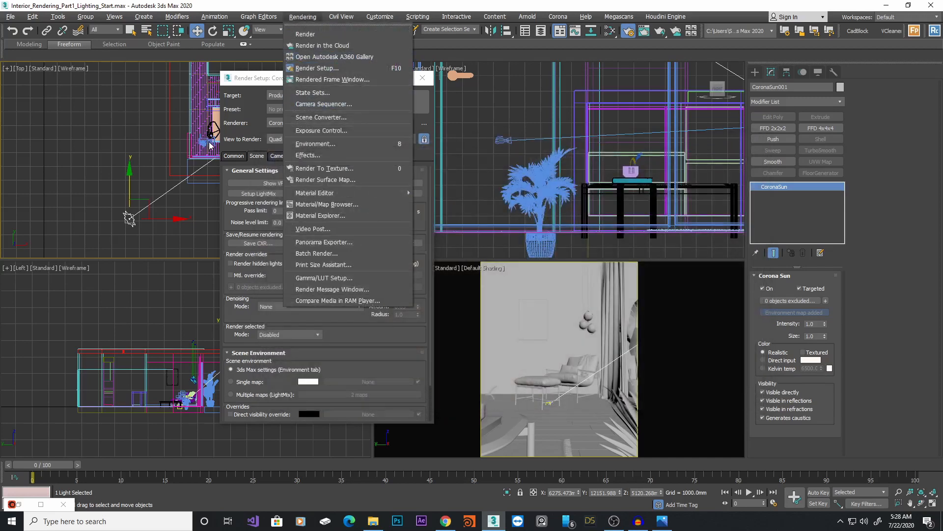
{"action": "left_click", "coordinate": [434, 196]}
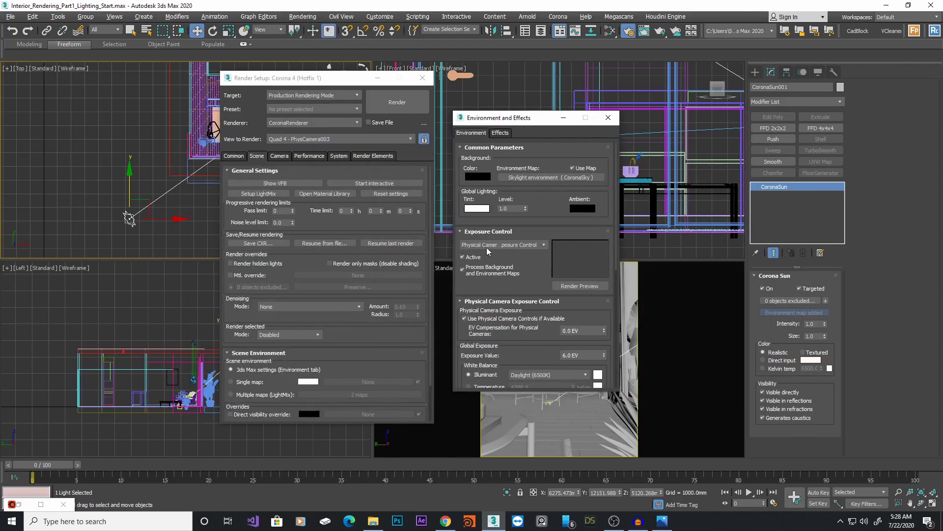
{"action": "left_click", "coordinate": [527, 243]}
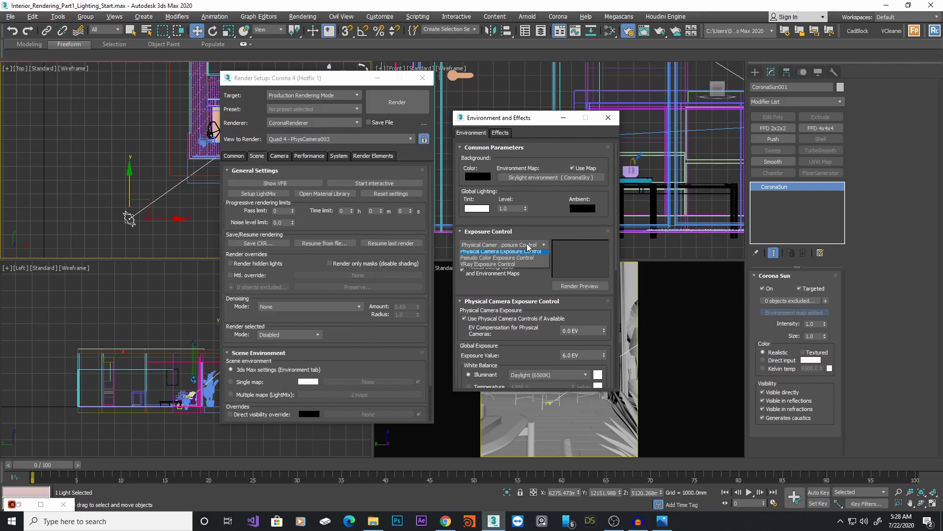
{"action": "left_click", "coordinate": [512, 255]}
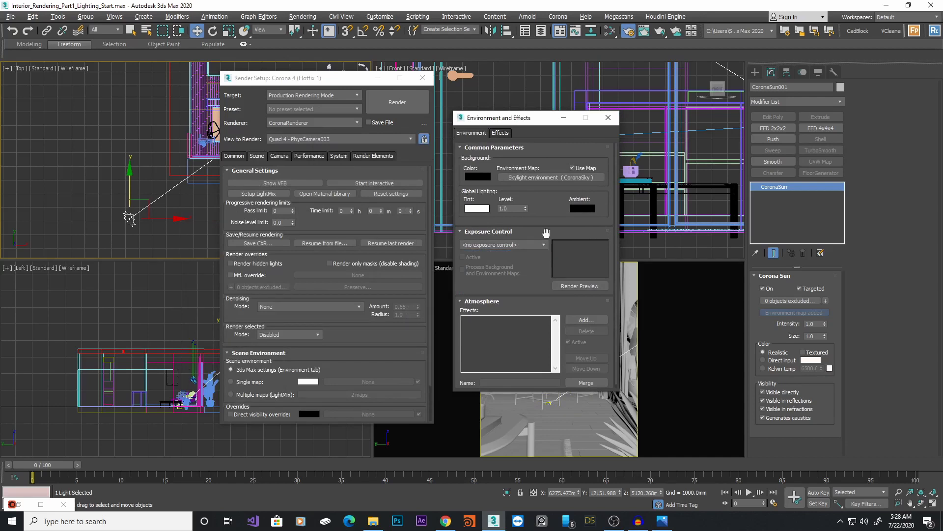
{"action": "left_click", "coordinate": [607, 118]}
Open the Corona frame buffer and start interactive rendering from its render options
{"action": "key", "text": "shift+q"}
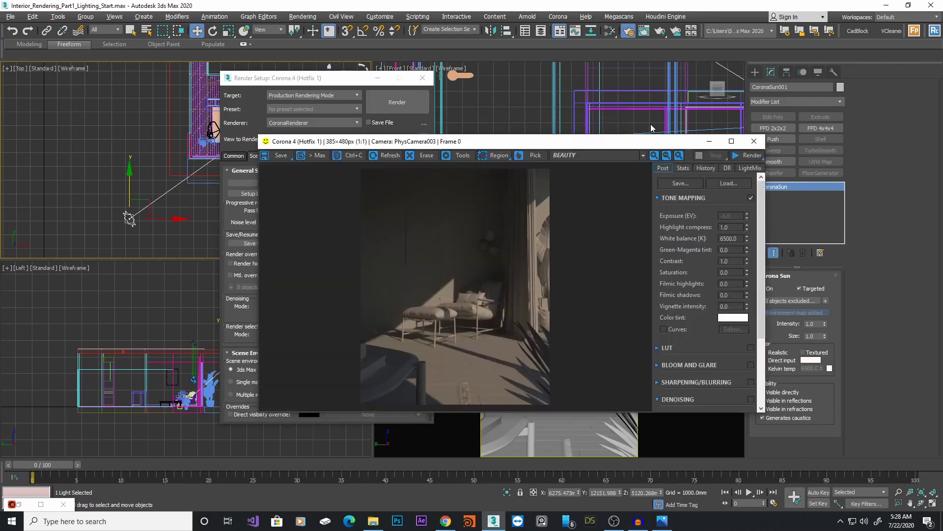
{"action": "left_click", "coordinate": [761, 158]}
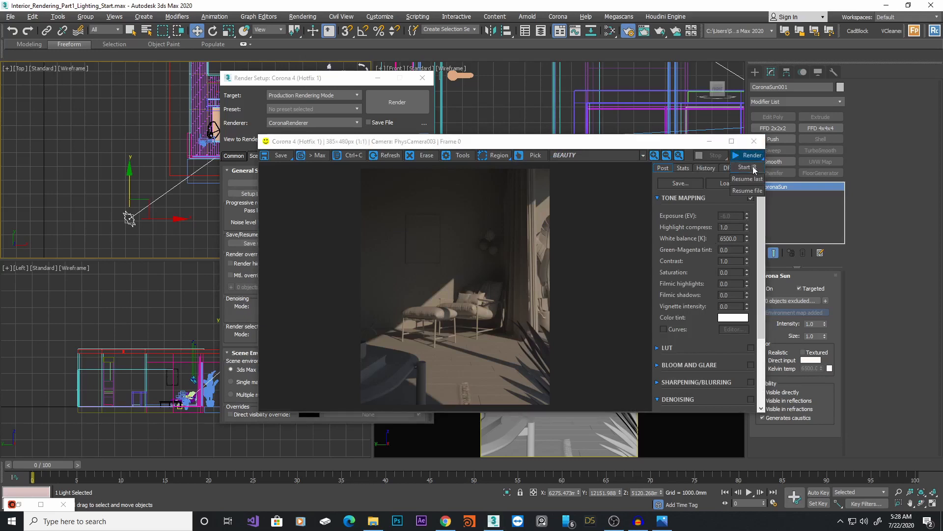
{"action": "left_click", "coordinate": [756, 180]}
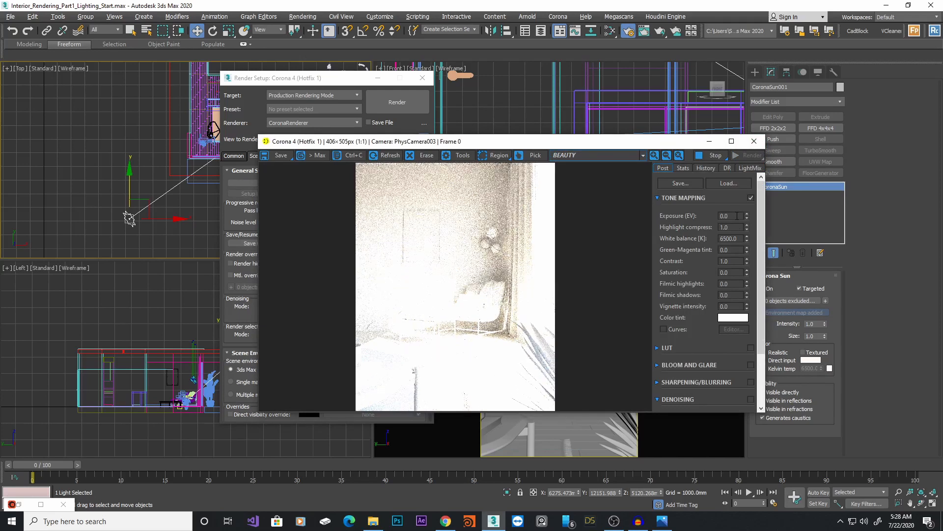
Lower the tone mapping exposure to about -1.908 EV
{"action": "left_click_drag", "start_coordinate": [750, 243], "coordinate": [756, 435]}
{"action": "left_click", "coordinate": [746, 220]}
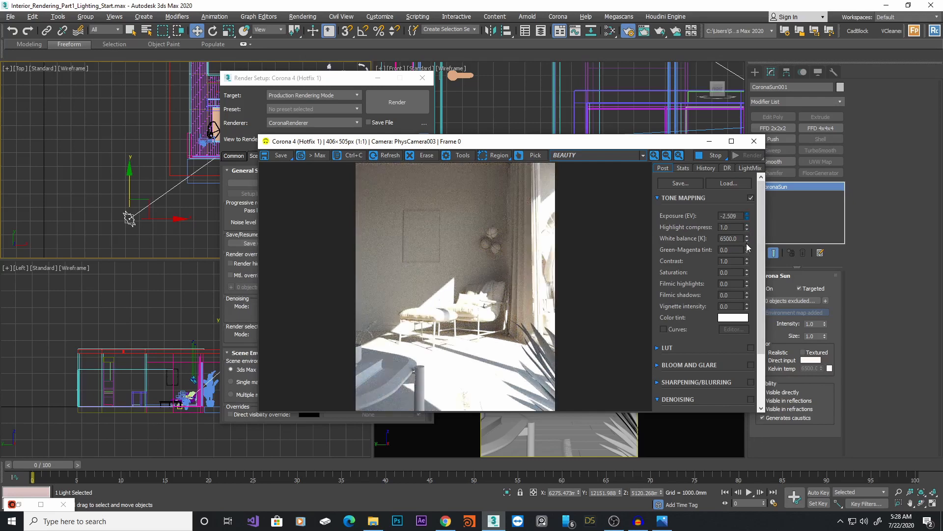
{"action": "mouse_move", "coordinate": [746, 221]}
{"action": "left_mouse_down"}
{"action": "mouse_move", "coordinate": [750, 232]}
{"action": "mouse_move", "coordinate": [755, 207]}
{"action": "left_mouse_up"}
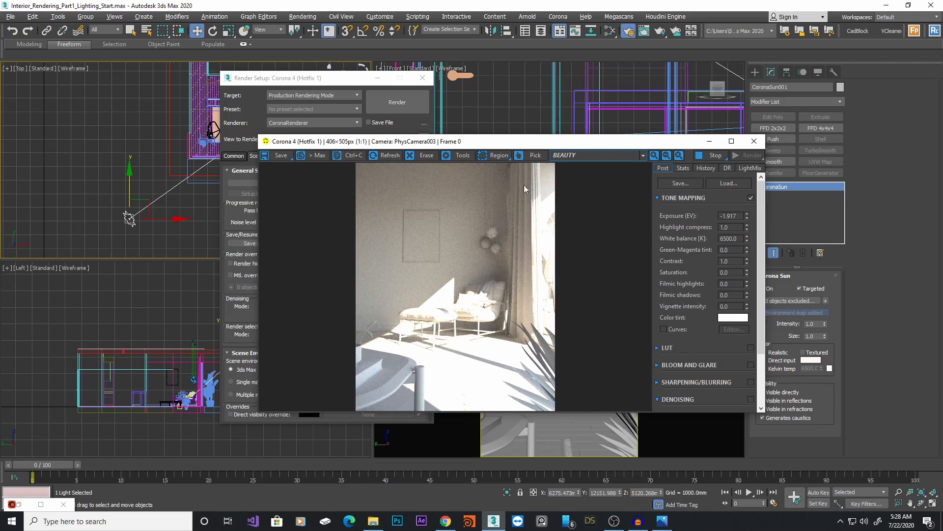
{"action": "mouse_move", "coordinate": [747, 218]}
{"action": "left_mouse_down"}
{"action": "mouse_move", "coordinate": [751, 240]}
{"action": "mouse_move", "coordinate": [751, 219]}
{"action": "left_mouse_up"}
Set the tone mapping Highlight compress value to 5.0
{"action": "double_click", "coordinate": [726, 227]}
{"action": "type", "text": "5"}
{"action": "key", "text": "Return"}
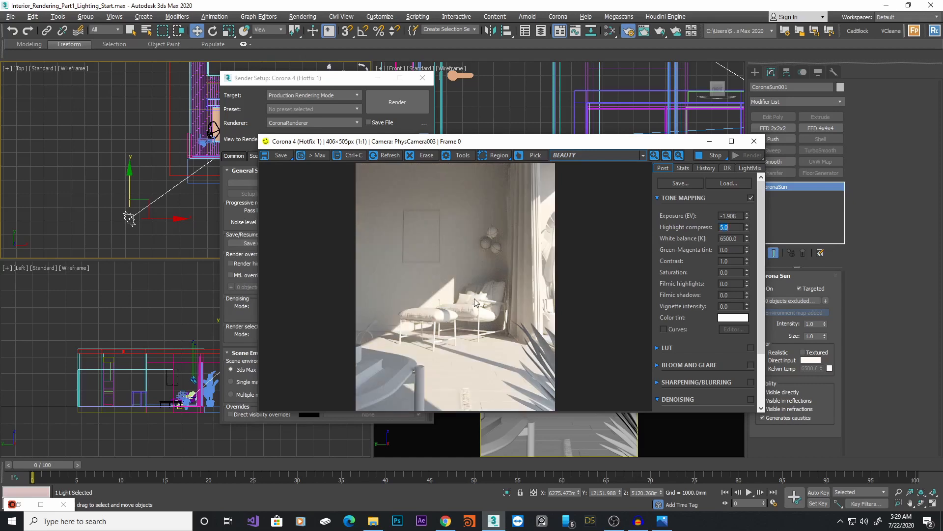
{"action": "mouse_move", "coordinate": [748, 226]}
{"action": "left_mouse_down"}
{"action": "mouse_move", "coordinate": [747, 186]}
{"action": "mouse_move", "coordinate": [748, 232]}
{"action": "left_mouse_up"}
{"action": "mouse_move", "coordinate": [747, 246]}
{"action": "left_mouse_down"}
{"action": "mouse_move", "coordinate": [747, 263]}
{"action": "mouse_move", "coordinate": [748, 228]}
{"action": "left_mouse_up"}
{"action": "double_click", "coordinate": [726, 227]}
{"action": "type", "text": "5"}
{"action": "key", "text": "Return"}
Close the Render Setup dialog and reposition the frame buffer window beside the viewports
{"action": "left_click_drag", "start_coordinate": [629, 144], "coordinate": [658, 119]}
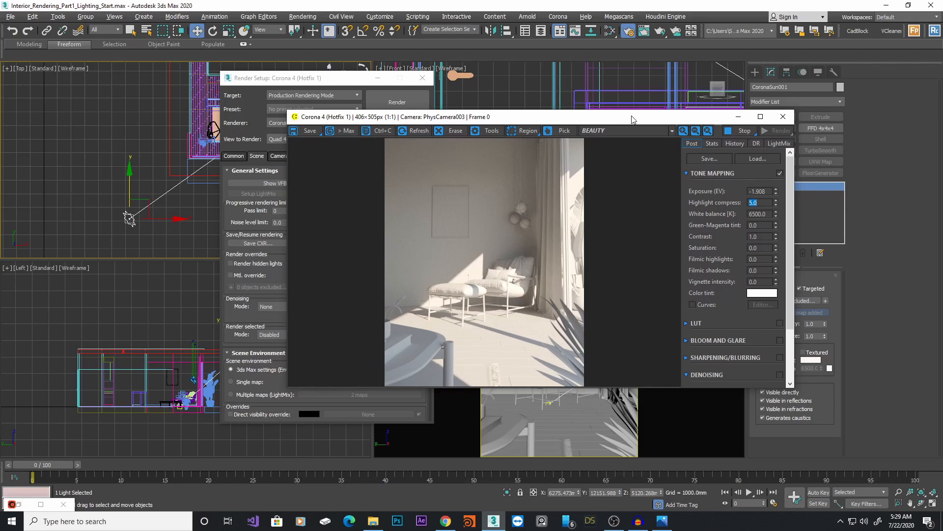
{"action": "left_click_drag", "start_coordinate": [632, 118], "coordinate": [693, 215]}
{"action": "left_click", "coordinate": [378, 78]}
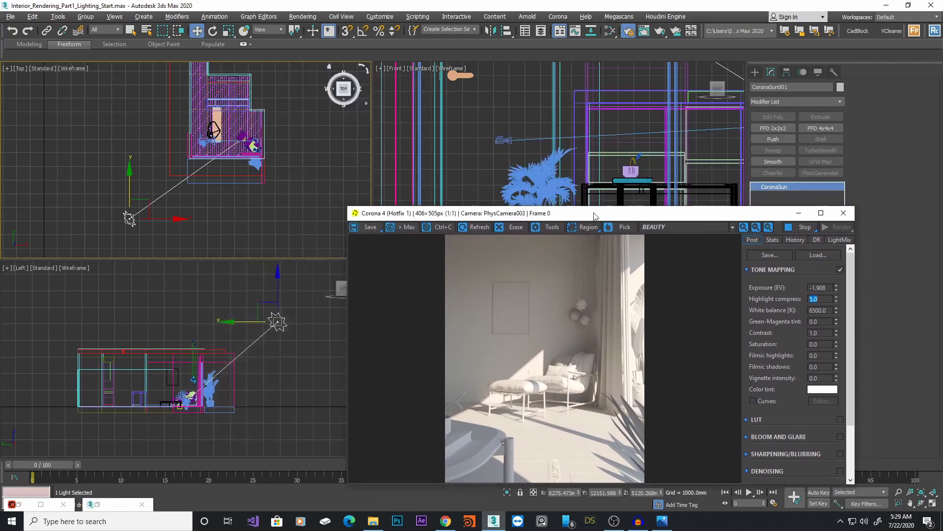
{"action": "left_click_drag", "start_coordinate": [593, 213], "coordinate": [619, 150]}
{"action": "middle_click_drag", "start_coordinate": [148, 220], "coordinate": [147, 211]}
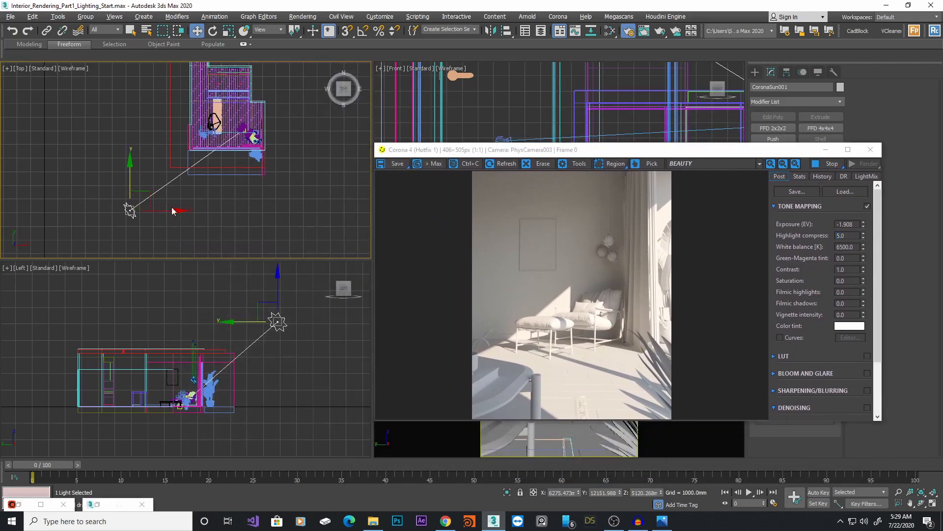
{"action": "left_click_drag", "start_coordinate": [595, 150], "coordinate": [424, 187]}
{"action": "middle_click_drag", "start_coordinate": [600, 133], "coordinate": [527, 139]}
Raise the Corona Sun higher in the Front view to change its elevation
{"action": "scroll", "coordinate": [570, 113], "scroll_direction": "down", "scroll_amount": 8}
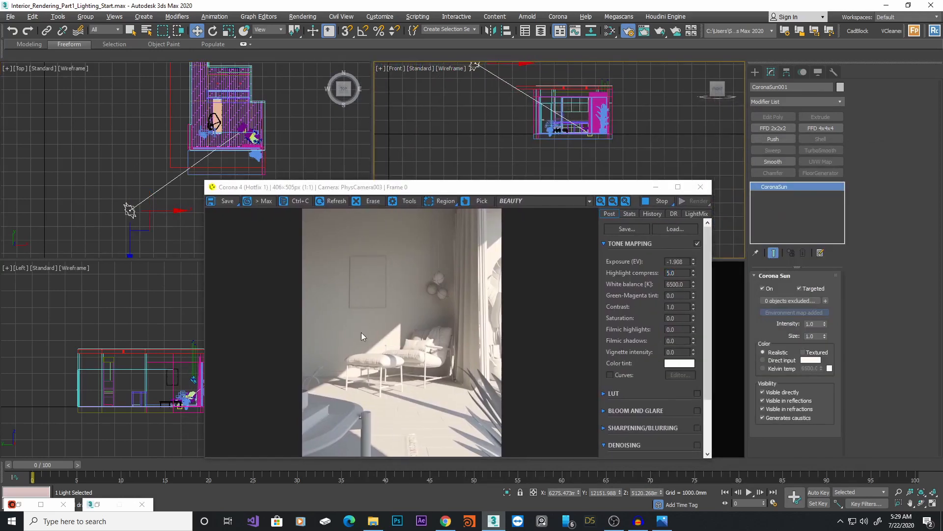
{"action": "middle_click_drag", "start_coordinate": [509, 77], "coordinate": [515, 123]}
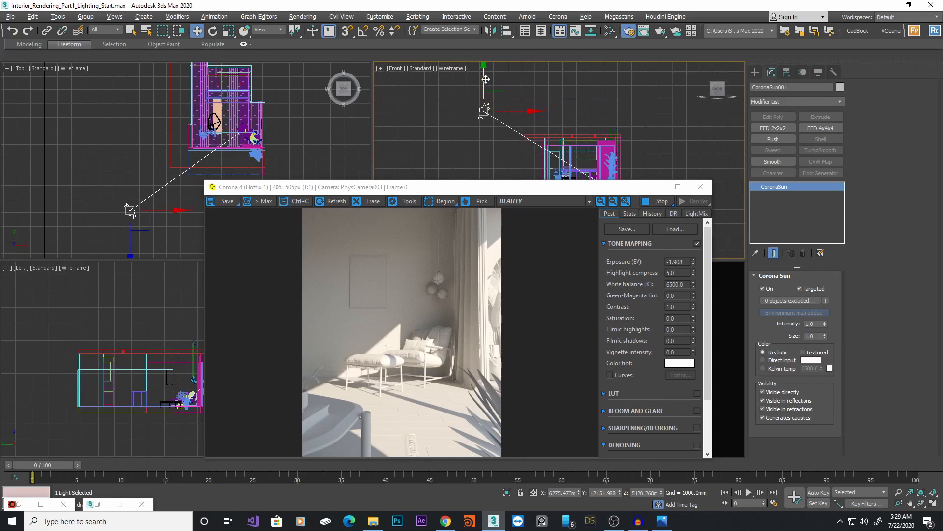
{"action": "scroll", "coordinate": [496, 85], "scroll_direction": "down", "scroll_amount": 2}
{"action": "left_click_drag", "start_coordinate": [485, 76], "coordinate": [486, 116]}
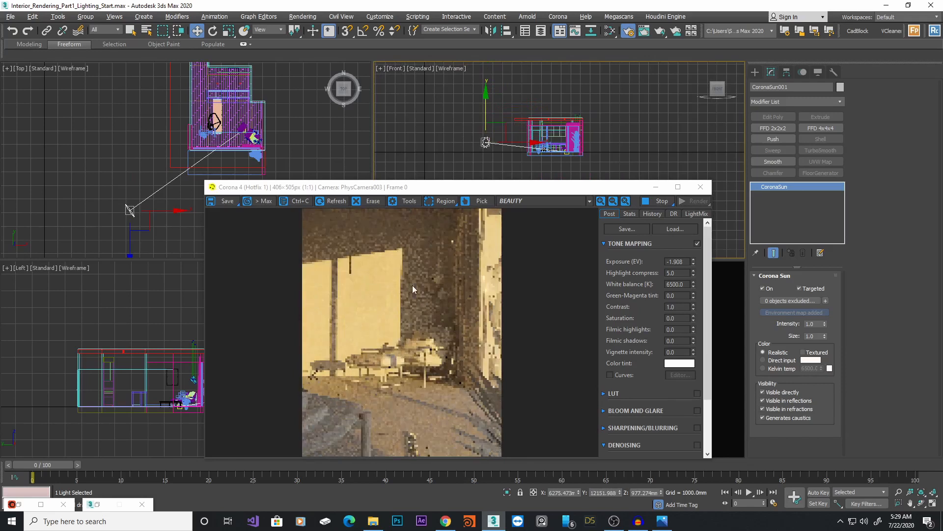
{"action": "scroll", "coordinate": [503, 164], "scroll_direction": "down", "scroll_amount": 3}
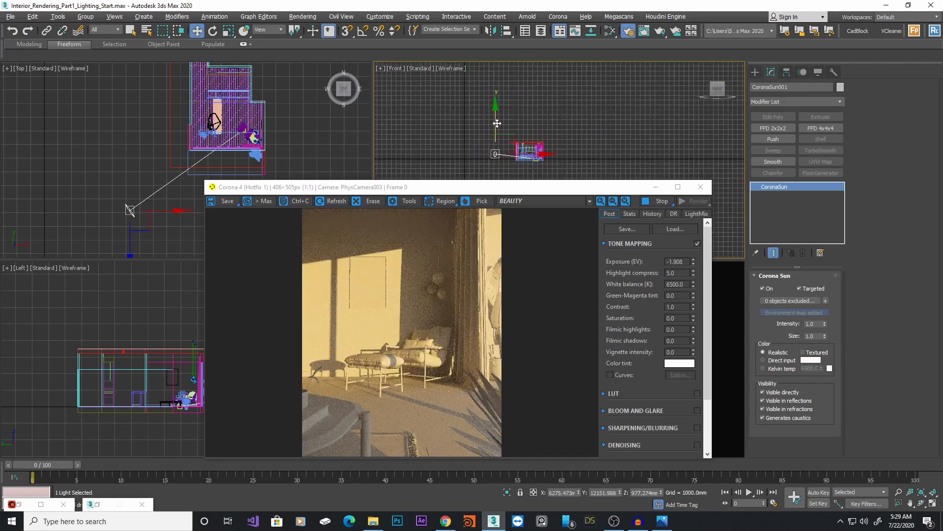
{"action": "left_click_drag", "start_coordinate": [496, 122], "coordinate": [501, 51]}
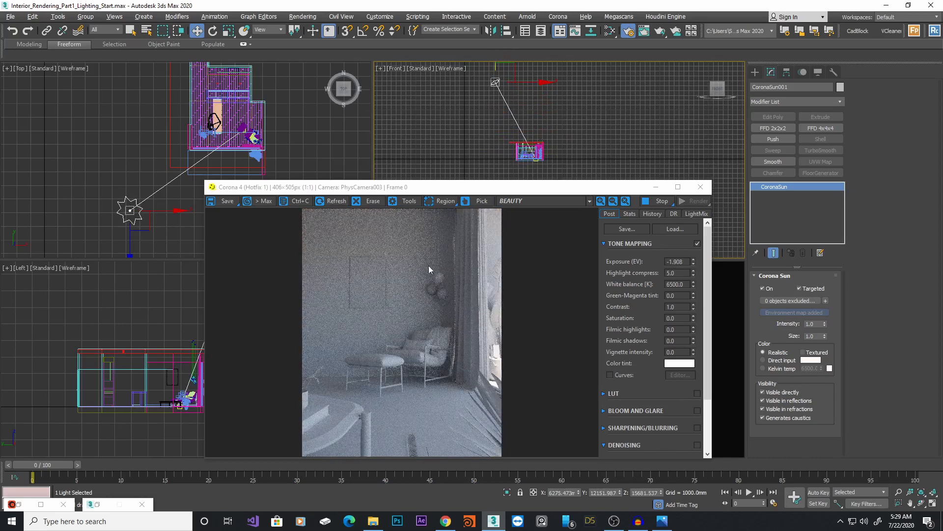
{"action": "middle_click_drag", "start_coordinate": [512, 122], "coordinate": [526, 150]}
{"action": "scroll", "coordinate": [525, 149], "scroll_direction": "down", "scroll_amount": 2}
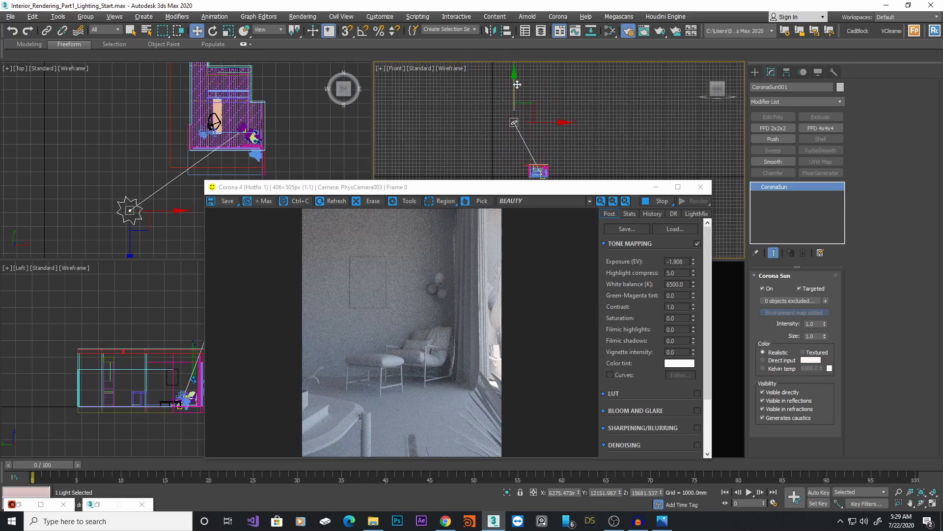
{"action": "left_click_drag", "start_coordinate": [515, 84], "coordinate": [516, 115]}
{"action": "scroll", "coordinate": [516, 113], "scroll_direction": "up", "scroll_amount": 3}
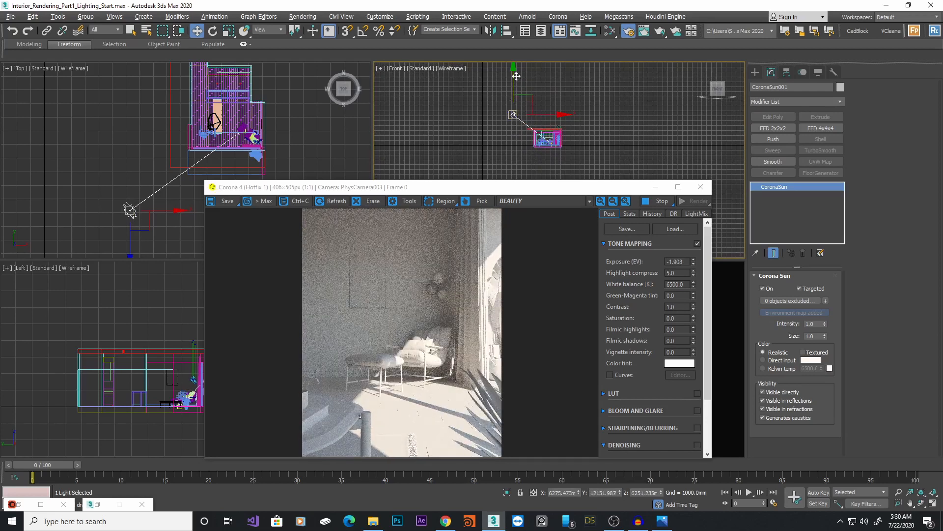
{"action": "left_click_drag", "start_coordinate": [516, 76], "coordinate": [517, 78]}
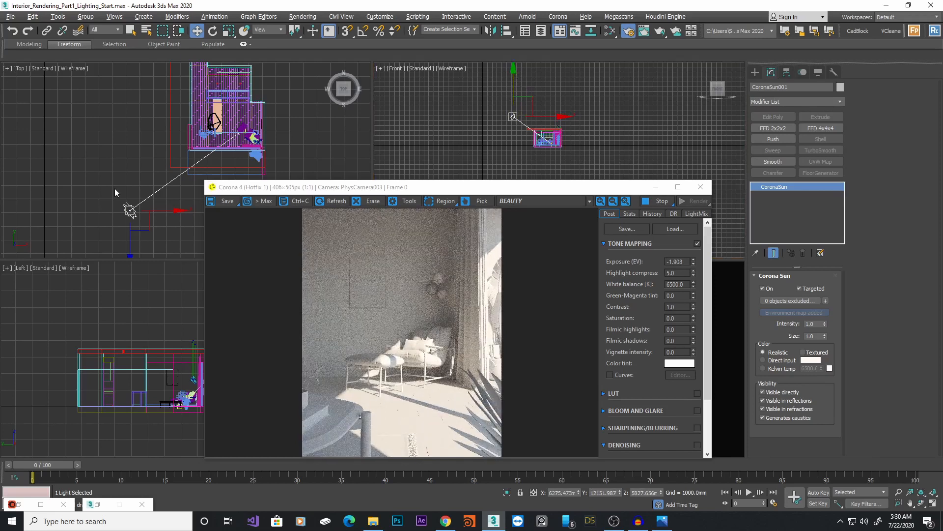
Move the Corona Sun in the Top view to shift the sunlight direction
{"action": "middle_click_drag", "start_coordinate": [114, 188], "coordinate": [113, 170]}
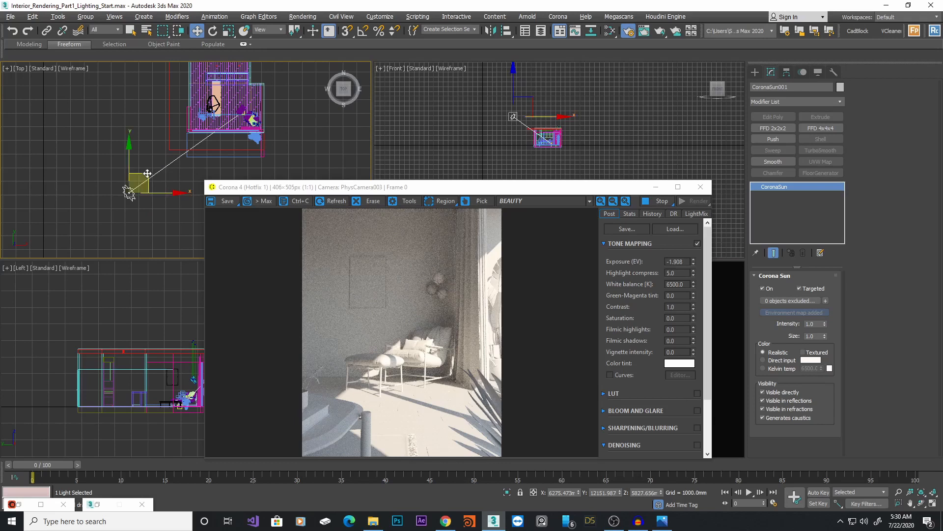
{"action": "left_click_drag", "start_coordinate": [147, 173], "coordinate": [144, 168]}
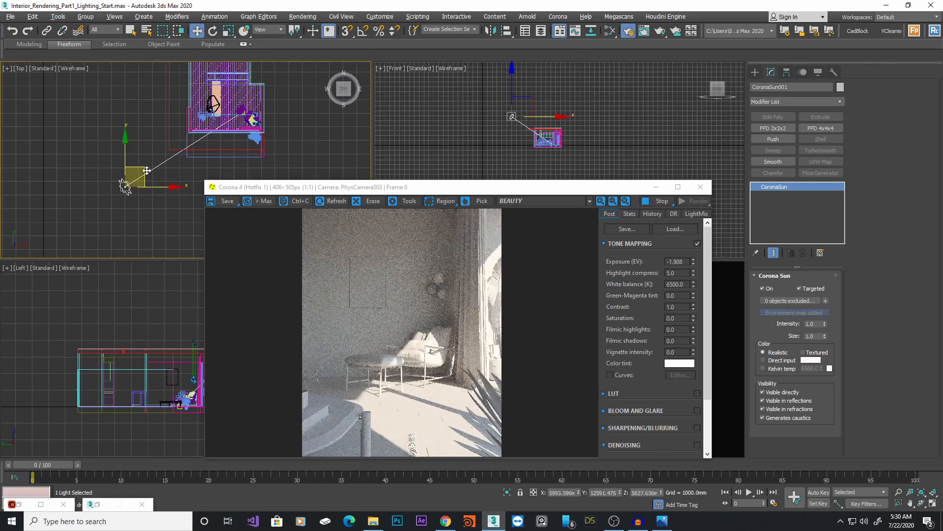
{"action": "left_click_drag", "start_coordinate": [146, 170], "coordinate": [151, 166]}
{"action": "middle_click_drag", "start_coordinate": [151, 165], "coordinate": [151, 160]}
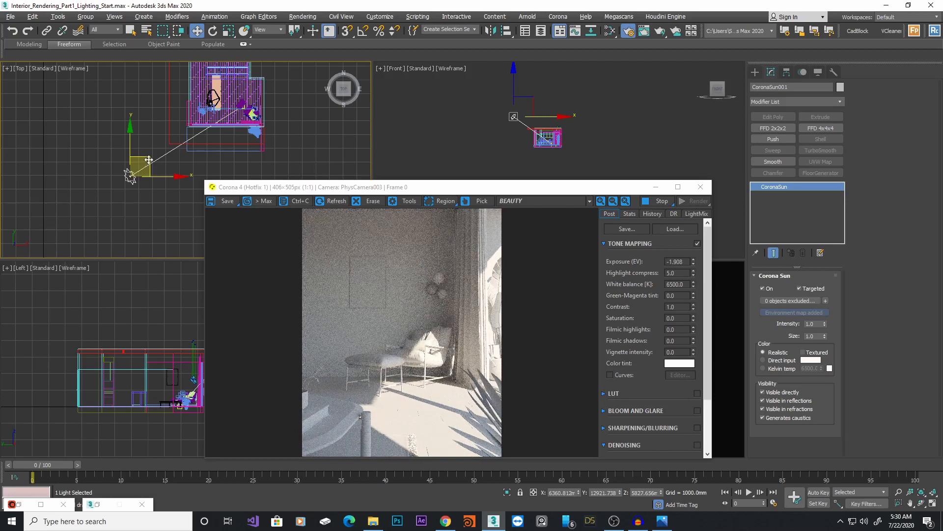
{"action": "left_click_drag", "start_coordinate": [148, 160], "coordinate": [147, 158]}
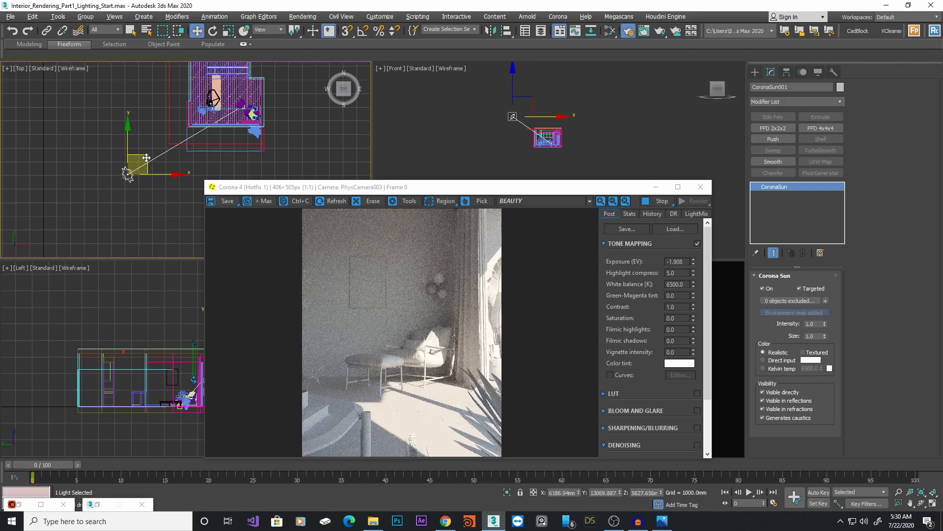
{"action": "mouse_move", "coordinate": [146, 158]}
{"action": "left_mouse_down"}
{"action": "mouse_move", "coordinate": [156, 161]}
{"action": "mouse_move", "coordinate": [144, 149]}
{"action": "left_mouse_up"}
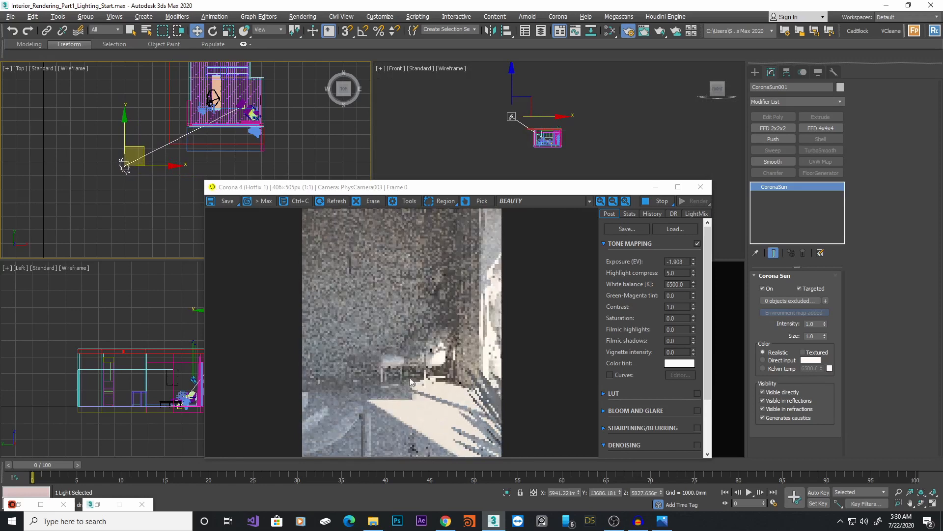
Lower the Corona Sun slightly in the Front view
{"action": "middle_click_drag", "start_coordinate": [565, 114], "coordinate": [569, 132]}
{"action": "scroll", "coordinate": [516, 136], "scroll_direction": "up", "scroll_amount": 2}
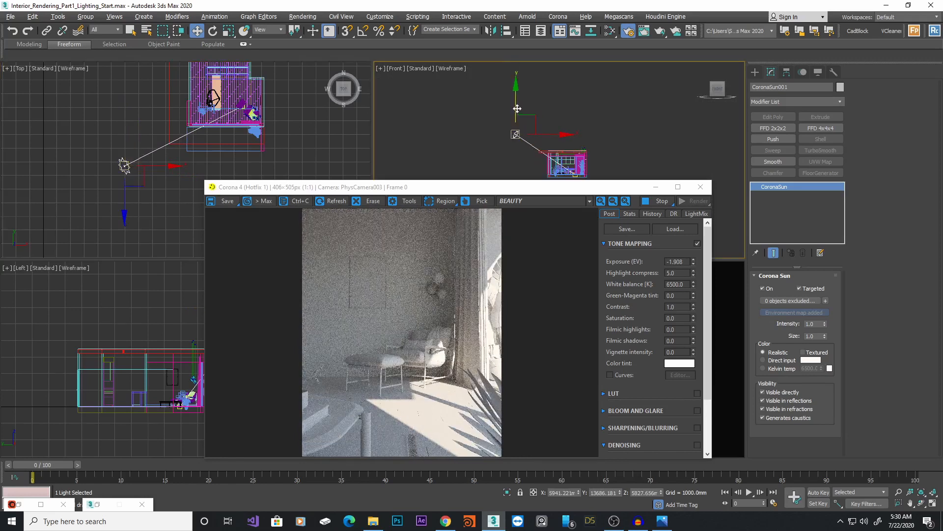
{"action": "left_click_drag", "start_coordinate": [517, 107], "coordinate": [519, 121]}
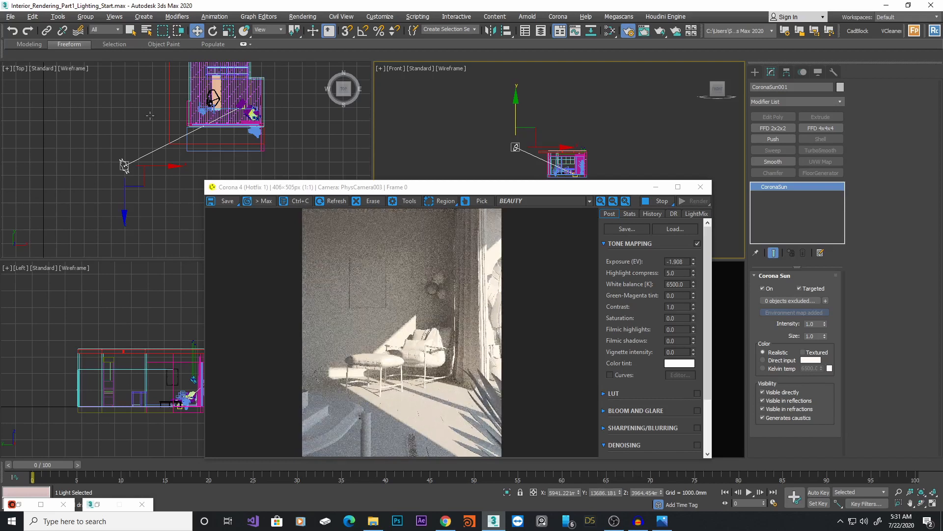
Shift the Corona Sun sideways in the Top view and reposition the frame buffer window to review the render
{"action": "middle_click_drag", "start_coordinate": [103, 125], "coordinate": [100, 115]}
{"action": "left_click_drag", "start_coordinate": [158, 155], "coordinate": [169, 156]}
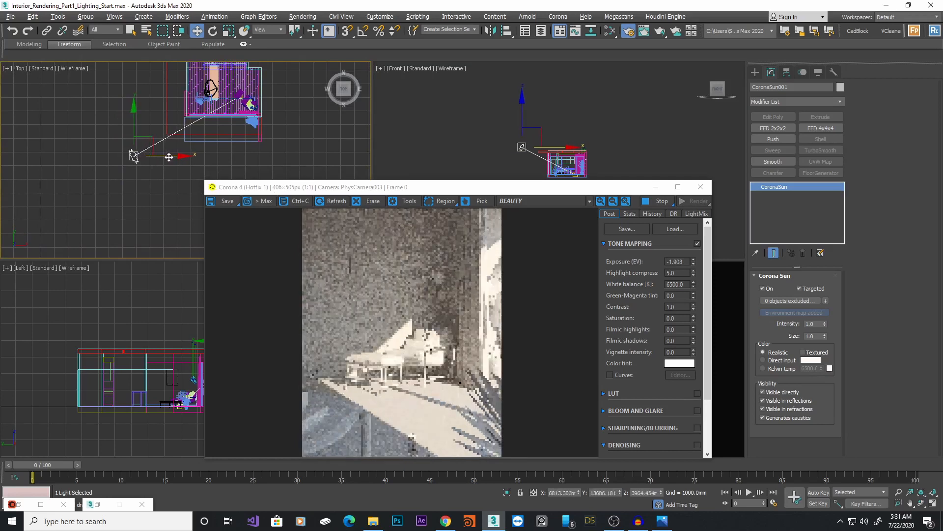
{"action": "left_click_drag", "start_coordinate": [168, 157], "coordinate": [171, 157]}
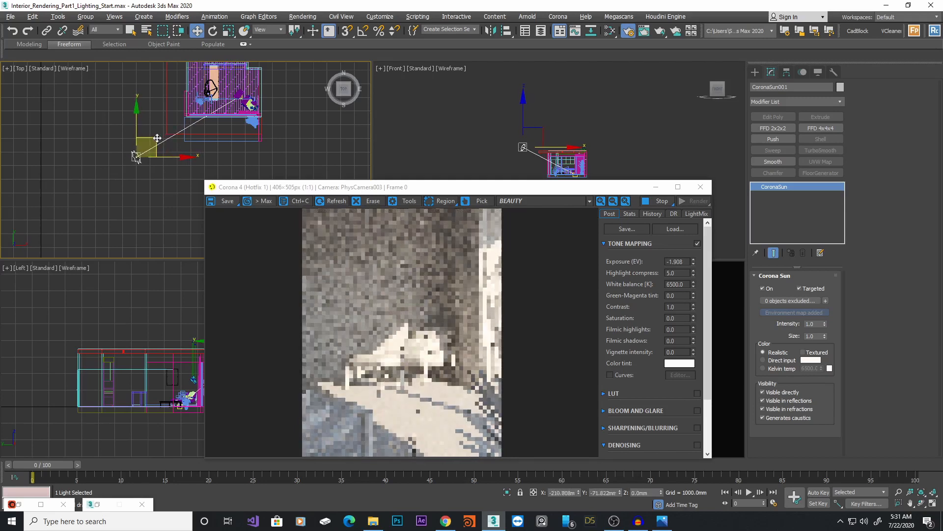
{"action": "left_click_drag", "start_coordinate": [541, 190], "coordinate": [652, 132]}
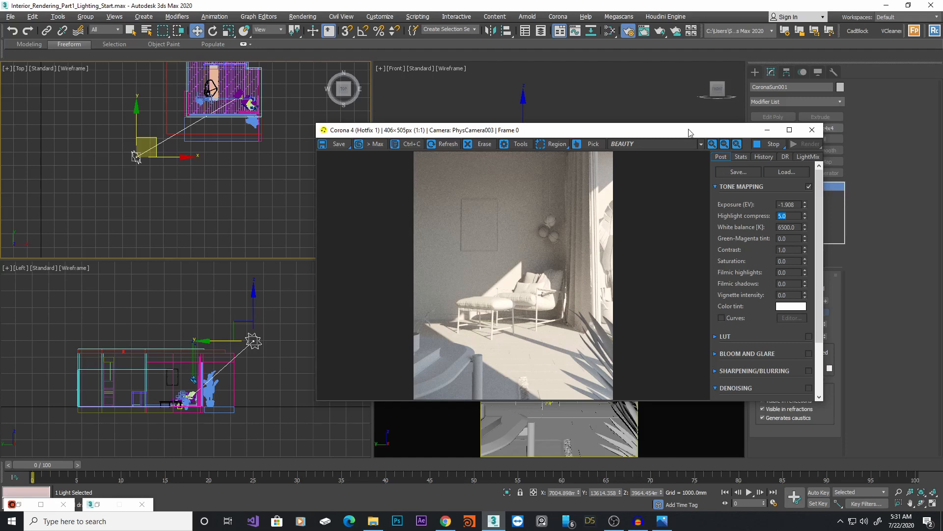
{"action": "left_click_drag", "start_coordinate": [689, 133], "coordinate": [623, 166]}
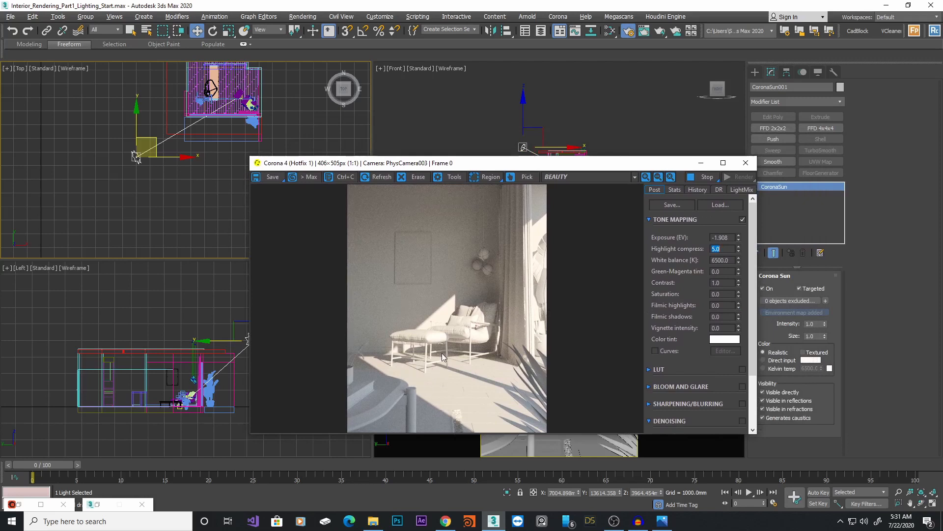
Compare the interactive render against the Int_Render.jpg reference image
{"action": "left_click", "coordinate": [662, 521]}
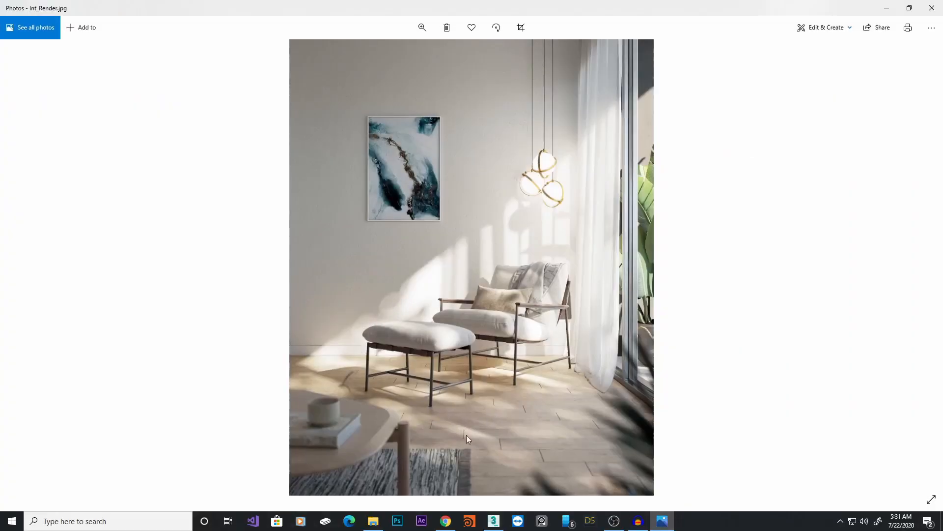
{"action": "left_click", "coordinate": [887, 8]}
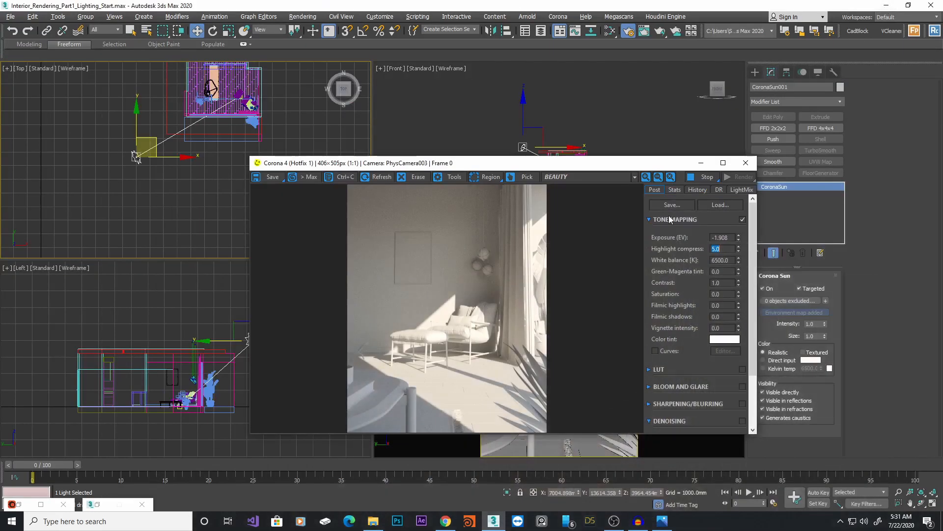
{"action": "left_click", "coordinate": [701, 163]}
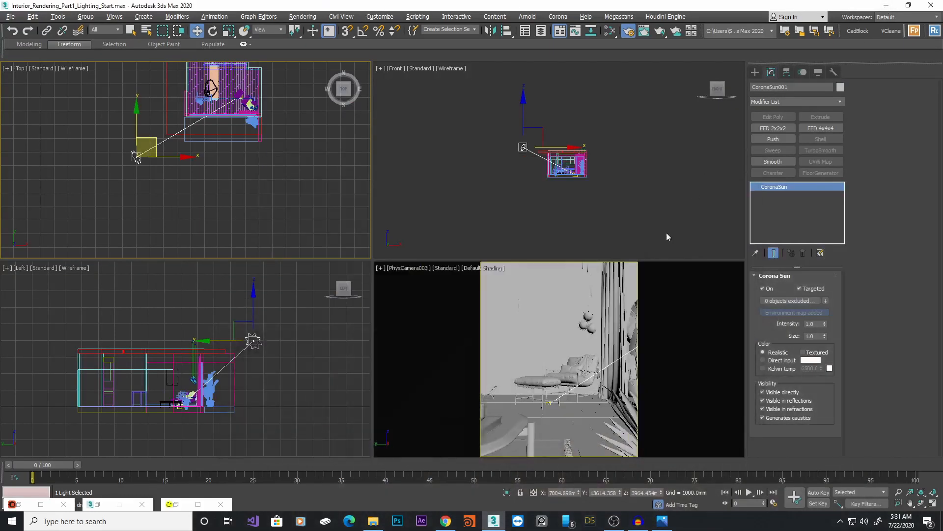
Unhide the _Tree_LightBlocker layer in the Scene Explorer
{"action": "scroll", "coordinate": [231, 372], "scroll_direction": "down", "scroll_amount": 2}
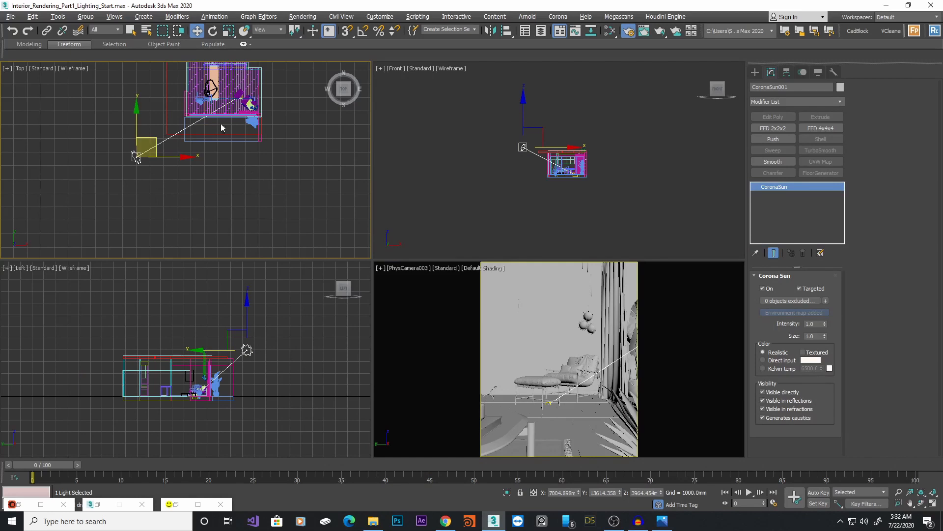
{"action": "middle_click_drag", "start_coordinate": [291, 164], "coordinate": [275, 183]}
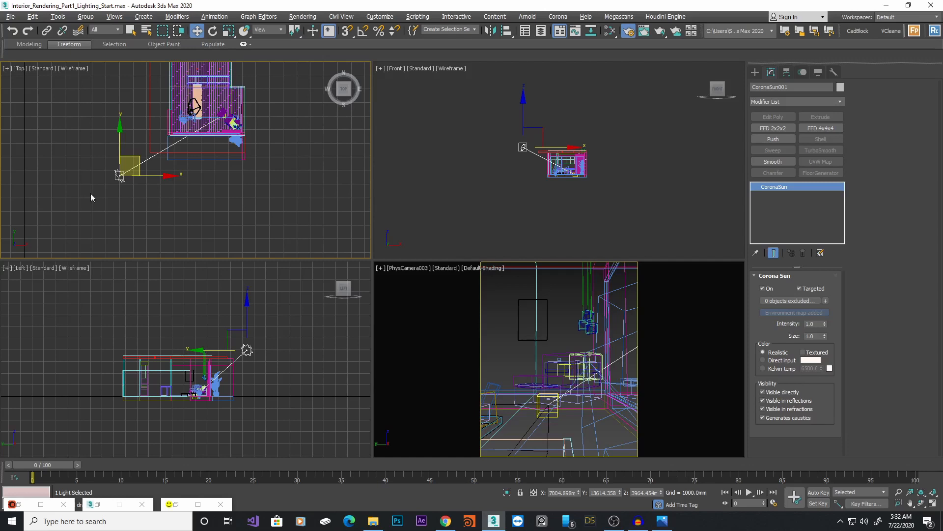
{"action": "left_click", "coordinate": [526, 31]}
{"action": "left_click_drag", "start_coordinate": [602, 128], "coordinate": [632, 101]}
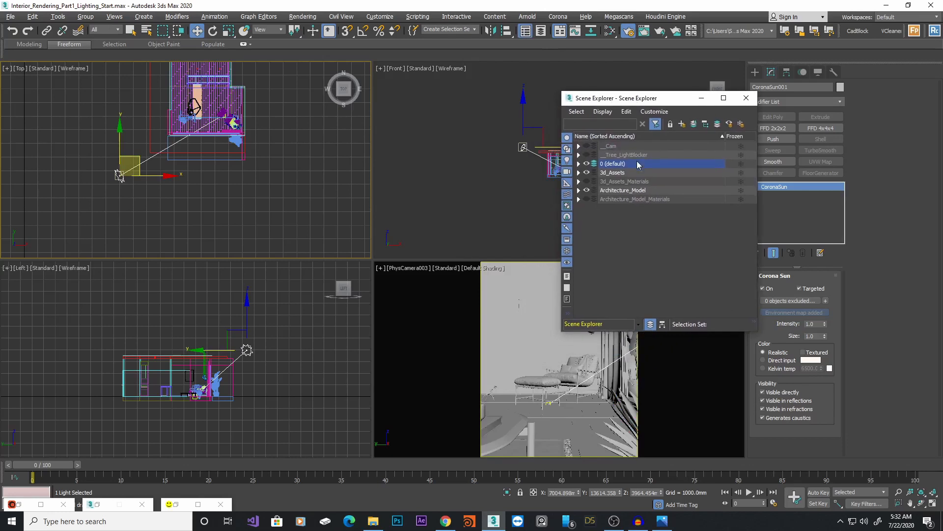
{"action": "left_click", "coordinate": [586, 155]}
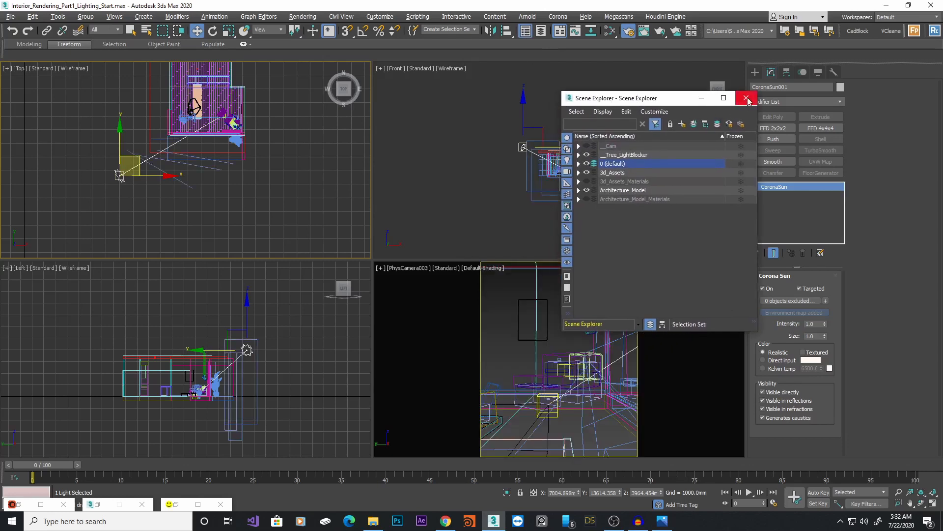
{"action": "left_click", "coordinate": [746, 98]}
Switch the lower-left view to perspective and isolate one tree light-blocker plane with edged faces
{"action": "middle_click_drag", "start_coordinate": [286, 350], "coordinate": [242, 353]}
{"action": "key", "text": "p"}
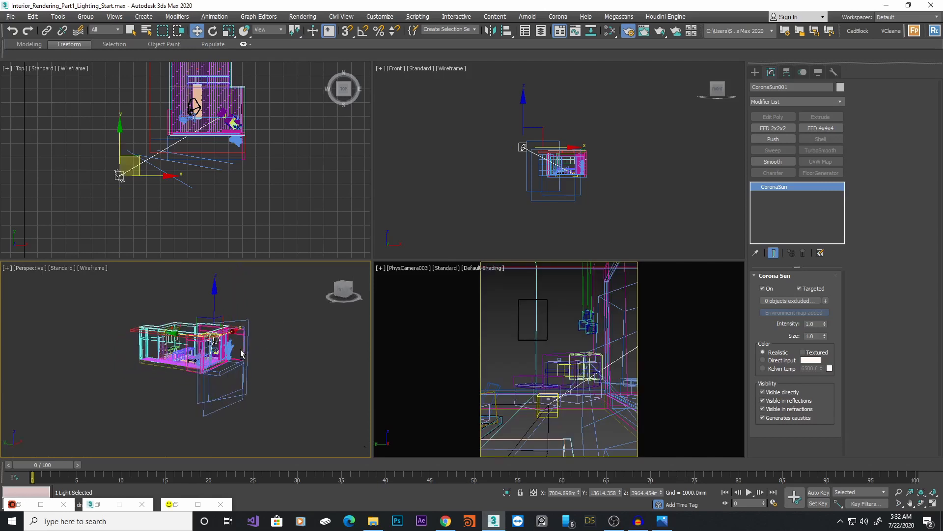
{"action": "key", "text": "F3"}
{"action": "scroll", "coordinate": [231, 364], "scroll_direction": "up", "scroll_amount": 8}
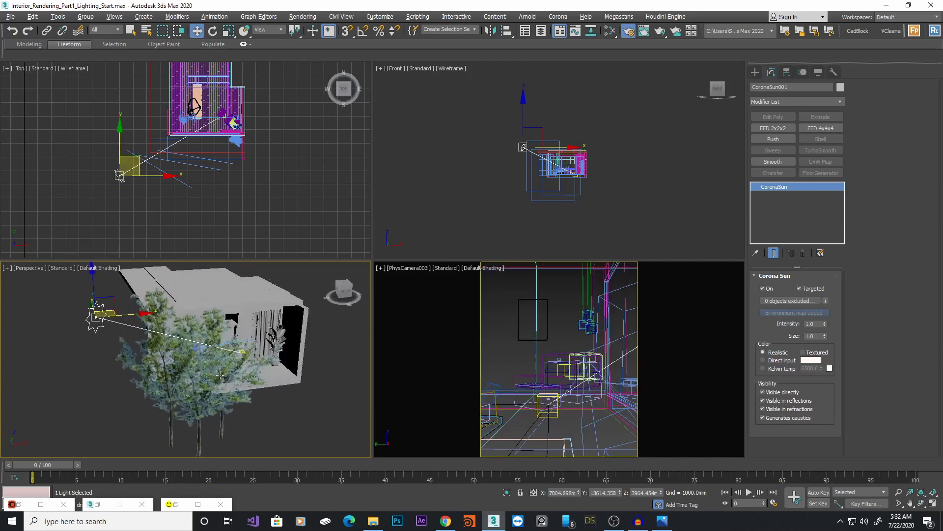
{"action": "scroll", "coordinate": [219, 375], "scroll_direction": "up", "scroll_amount": 2}
{"action": "left_click", "coordinate": [213, 411]}
{"action": "middle_click_drag", "start_coordinate": [213, 410], "coordinate": [296, 336], "text": "alt"}
{"action": "key", "text": "F4"}
{"action": "key", "text": "alt+q"}
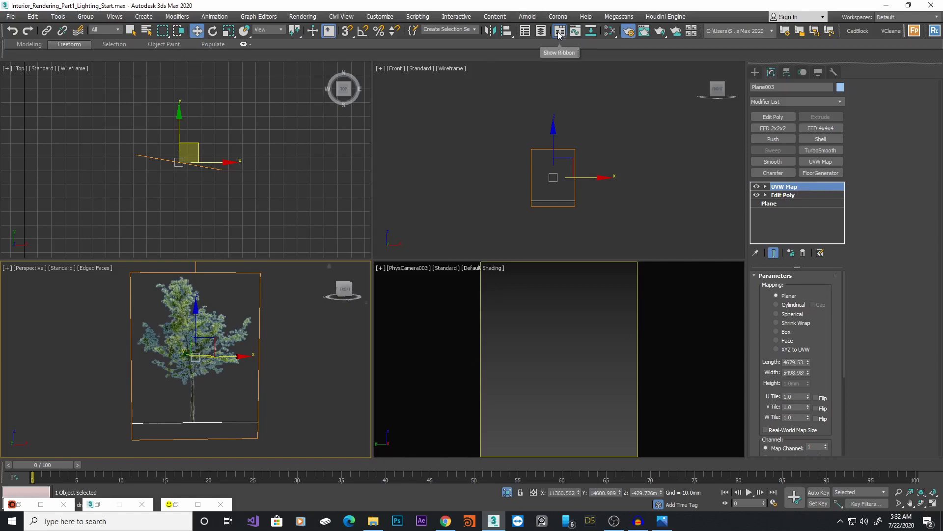
Pick the tree plane's material into the Slate Material Editor and inspect its diffuse and opacity bitmaps
{"action": "left_click", "coordinate": [575, 31]}
{"action": "middle_click_drag", "start_coordinate": [486, 298], "coordinate": [494, 280]}
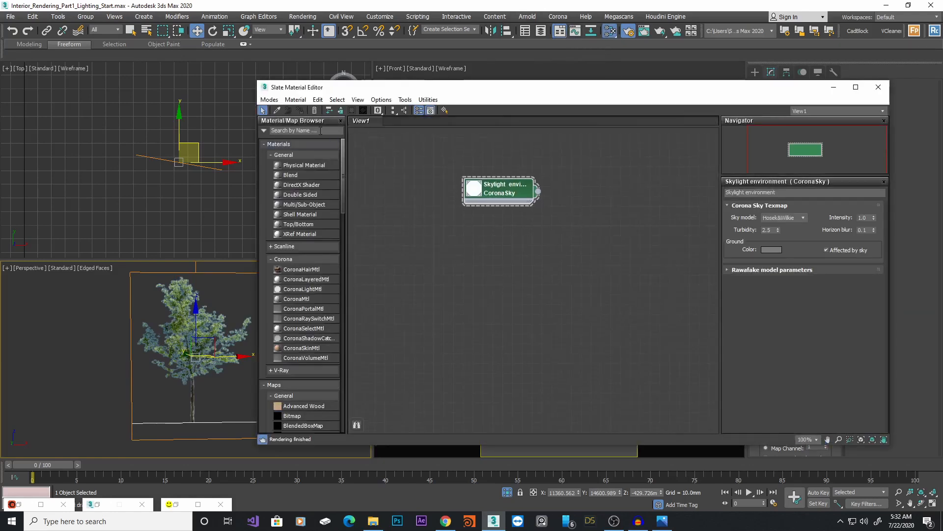
{"action": "left_click", "coordinate": [277, 111]}
{"action": "left_click", "coordinate": [187, 349]}
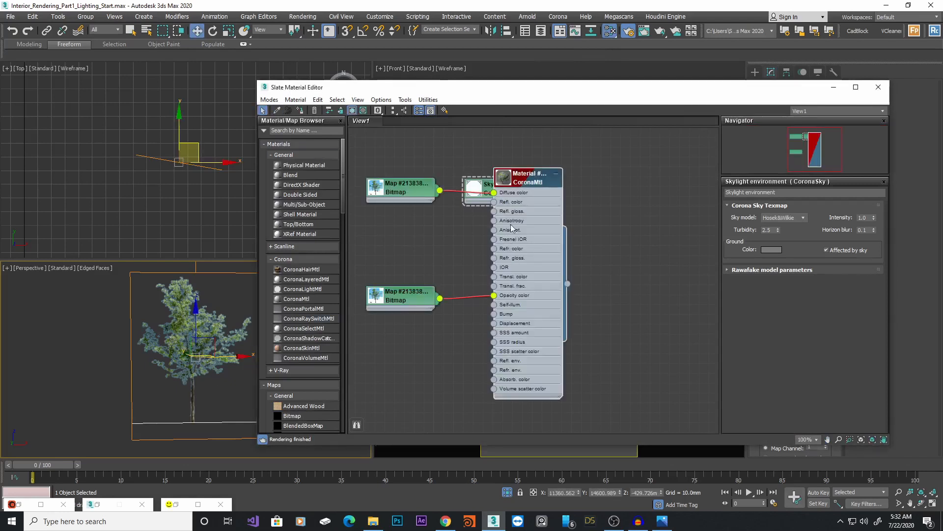
{"action": "left_click_drag", "start_coordinate": [530, 183], "coordinate": [649, 203]}
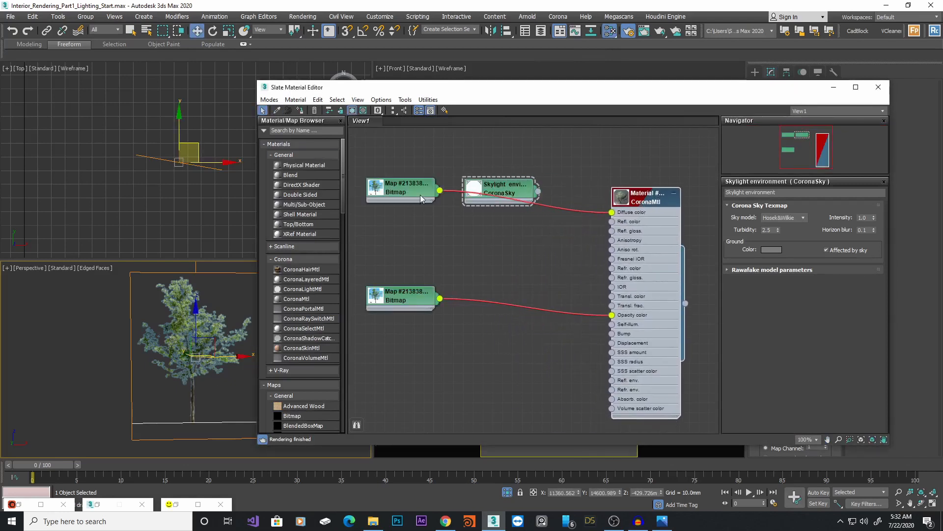
{"action": "left_click", "coordinate": [382, 190]}
{"action": "double_click", "coordinate": [385, 192]}
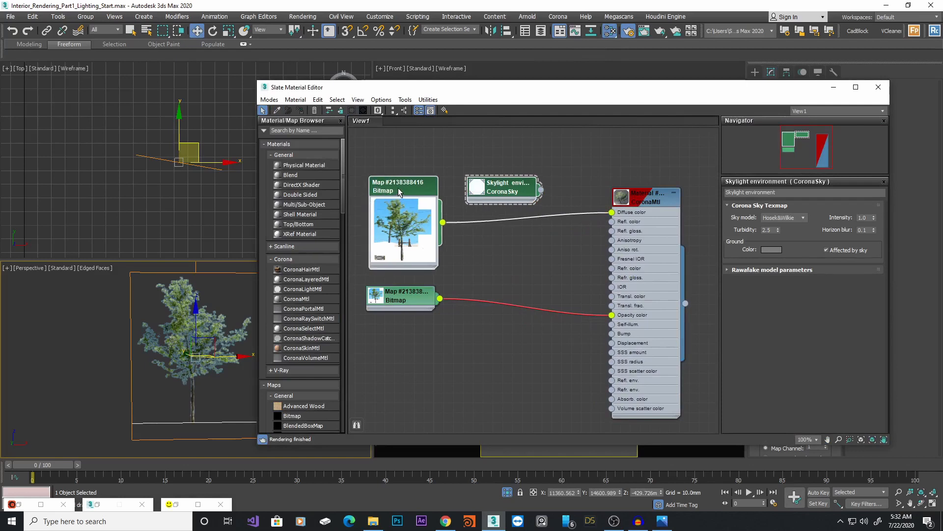
{"action": "left_click", "coordinate": [552, 154]}
{"action": "double_click", "coordinate": [401, 302]}
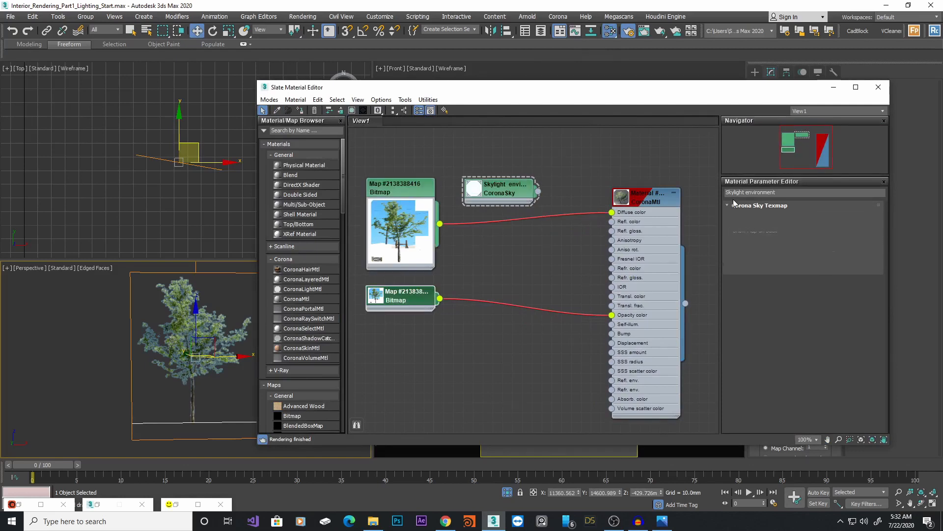
{"action": "scroll", "coordinate": [787, 279], "scroll_direction": "down", "scroll_amount": 3}
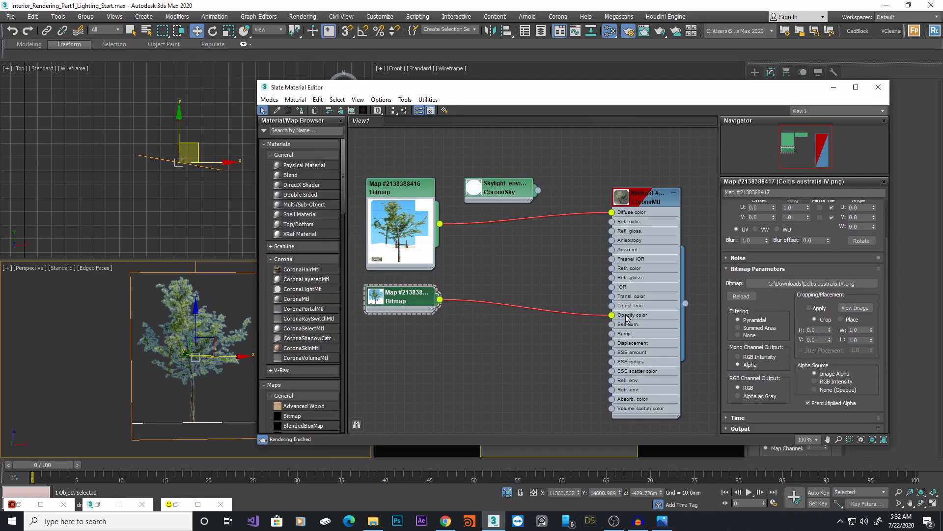
{"action": "double_click", "coordinate": [621, 197]}
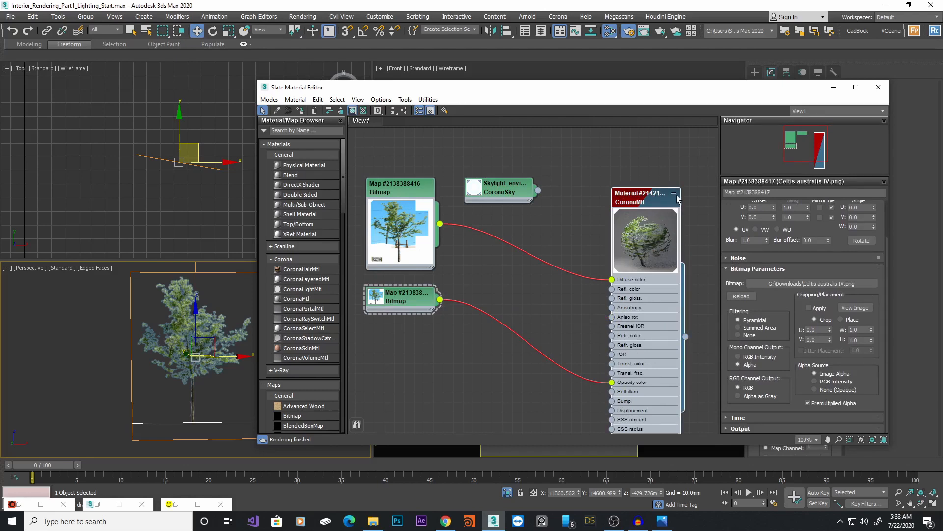
{"action": "double_click", "coordinate": [396, 194]}
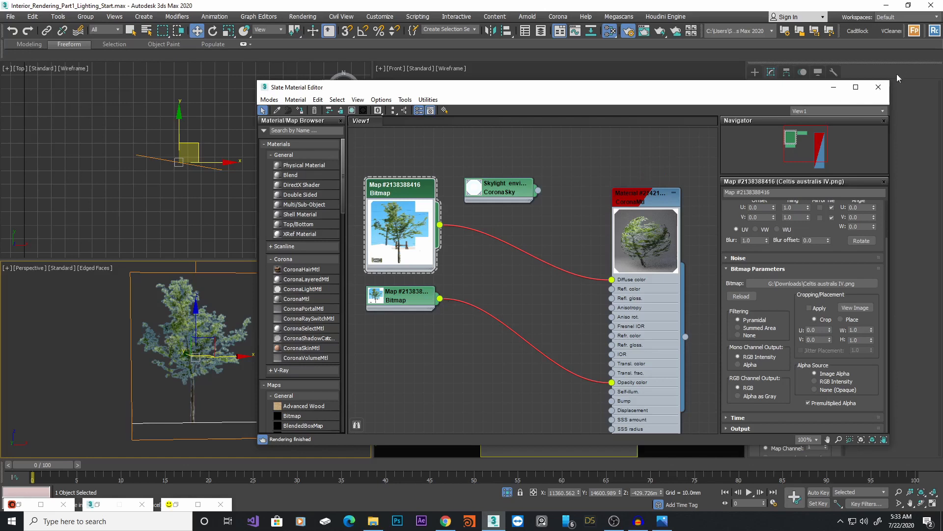
{"action": "left_click", "coordinate": [879, 87]}
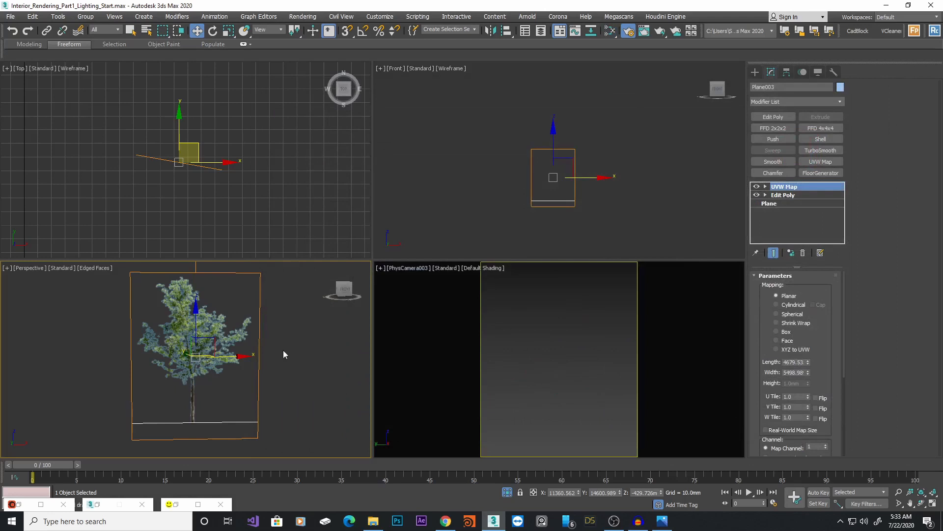
Select the three tree light-blocker planes and inspect them in isolation
{"action": "key", "text": "alt+q"}
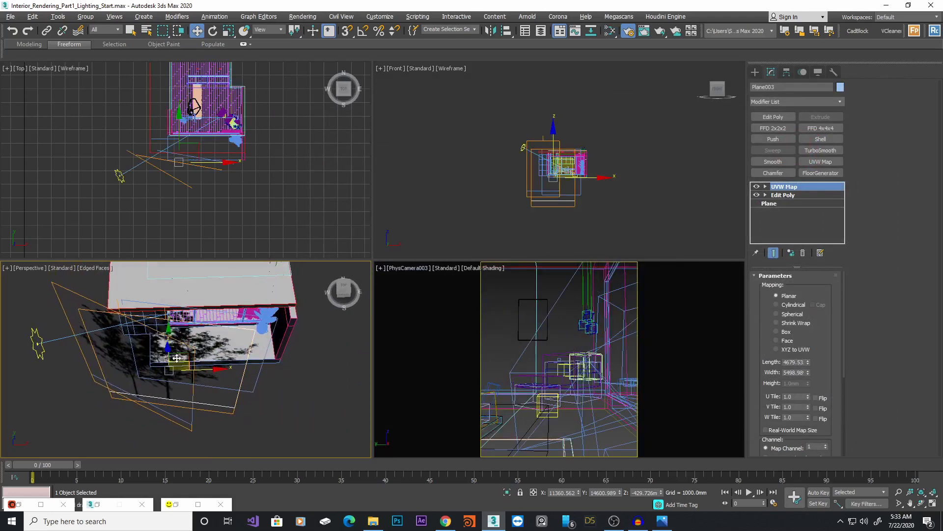
{"action": "left_click", "coordinate": [106, 306]}
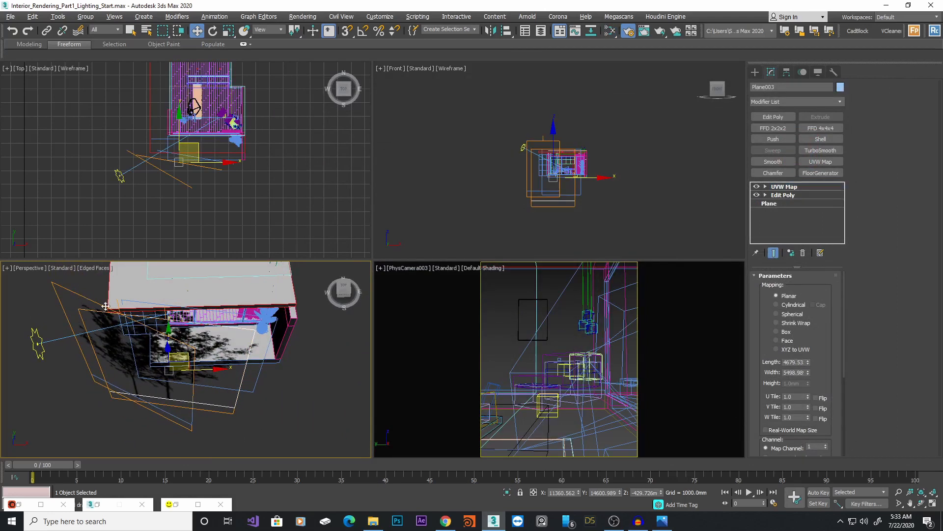
{"action": "middle_click_drag", "start_coordinate": [180, 346], "coordinate": [125, 302], "text": "alt"}
{"action": "left_click", "coordinate": [233, 423], "text": "ctrl"}
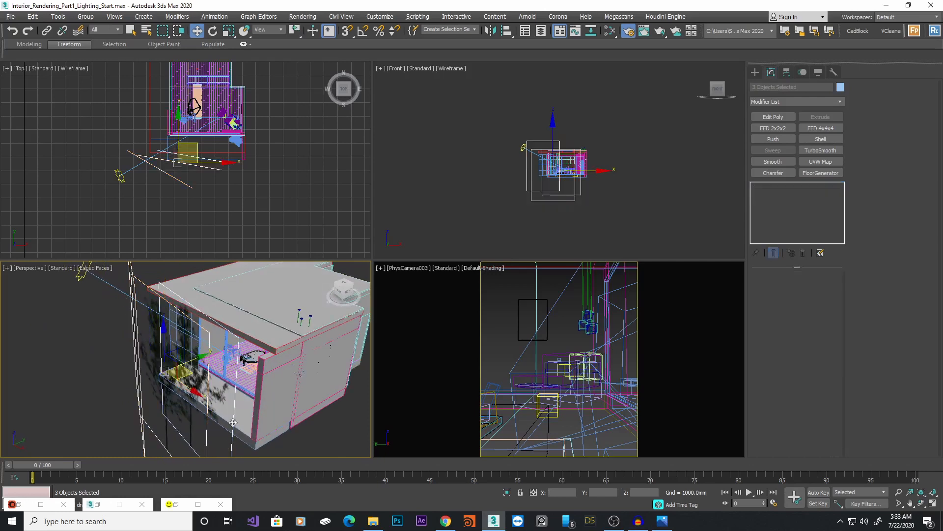
{"action": "key", "text": "alt+q"}
{"action": "middle_click_drag", "start_coordinate": [230, 373], "coordinate": [383, 369], "text": "alt"}
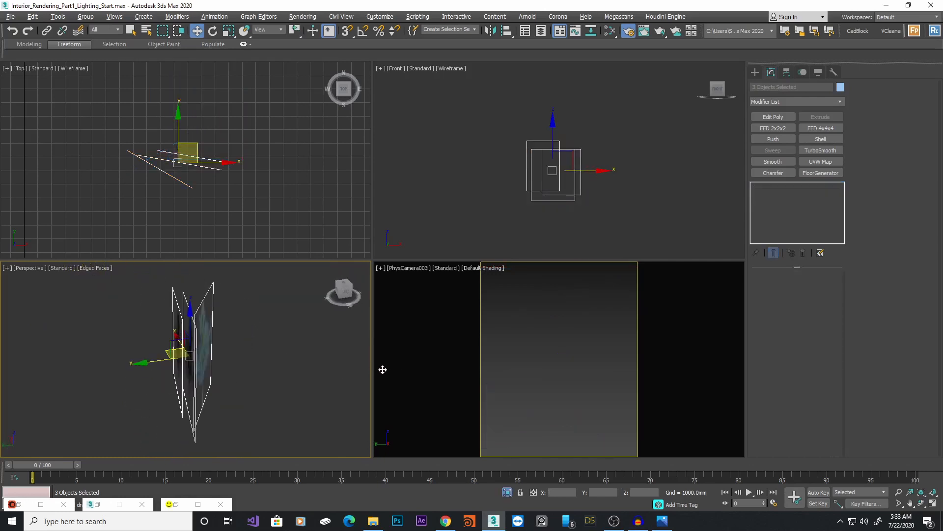
{"action": "key", "text": "alt+q"}
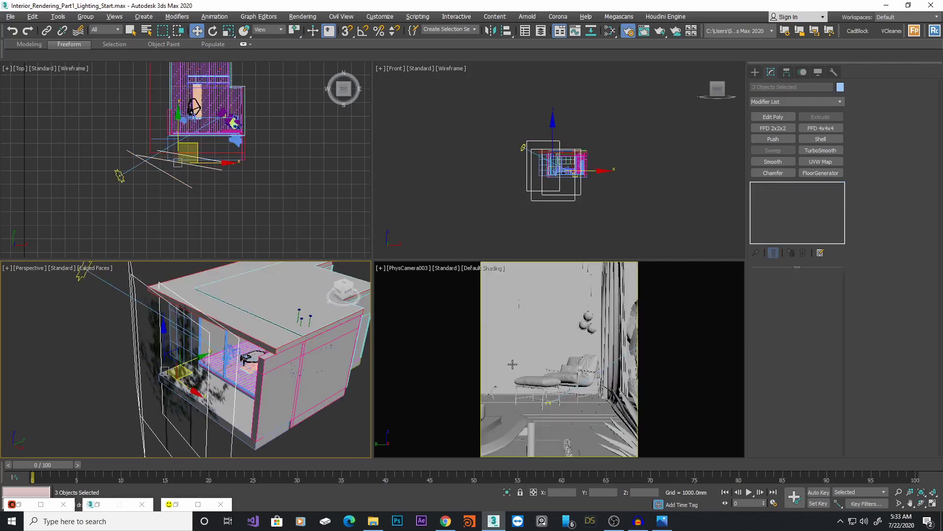
Start Corona interactive rendering from the physical camera view
{"action": "right_click", "coordinate": [512, 364]}
{"action": "key", "text": "alt+w"}
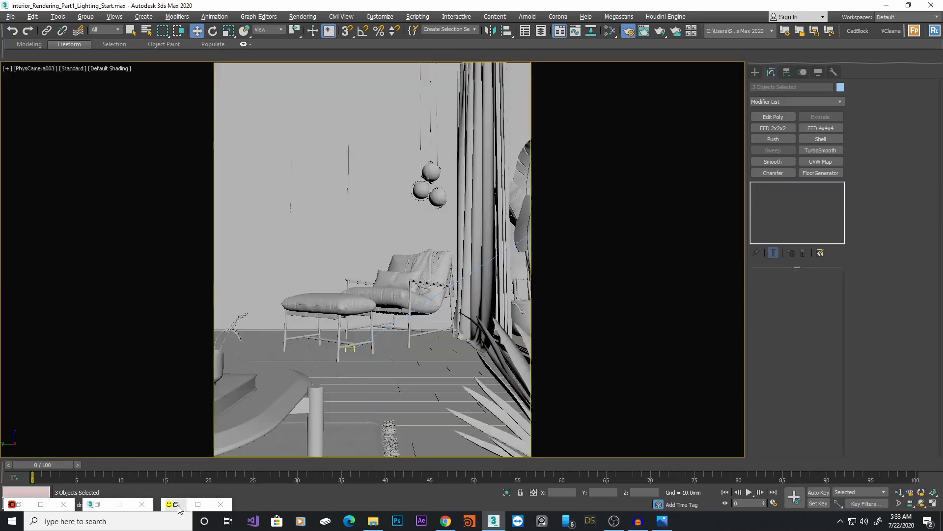
{"action": "left_click", "coordinate": [176, 504]}
{"action": "left_click", "coordinate": [747, 180]}
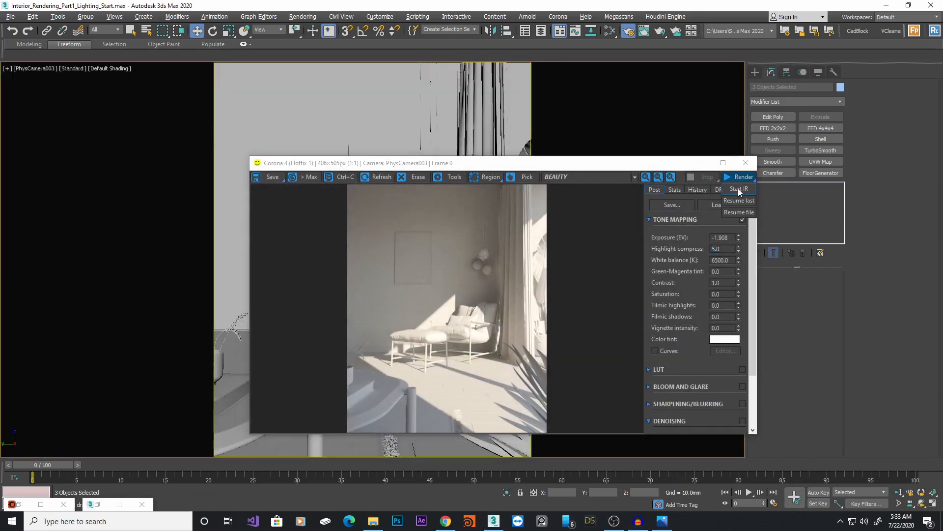
{"action": "left_click", "coordinate": [738, 189]}
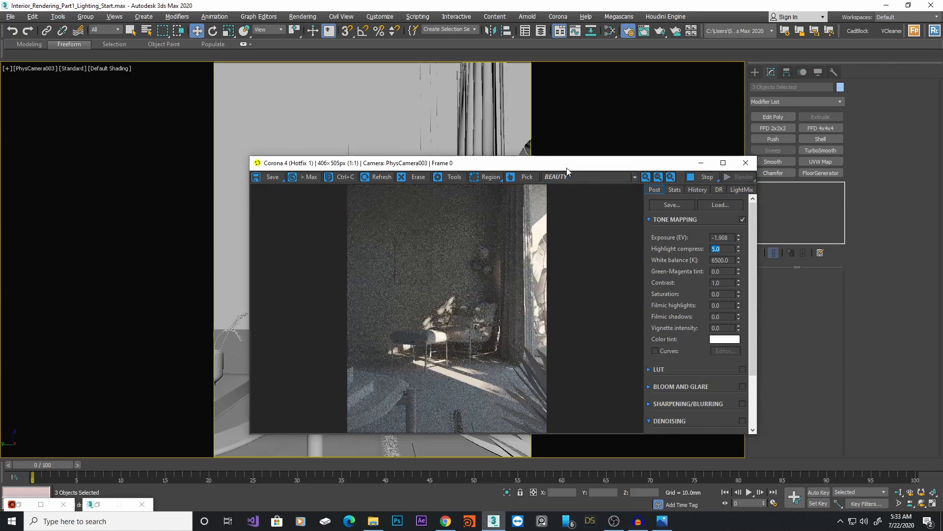
{"action": "left_click_drag", "start_coordinate": [568, 171], "coordinate": [751, 116]}
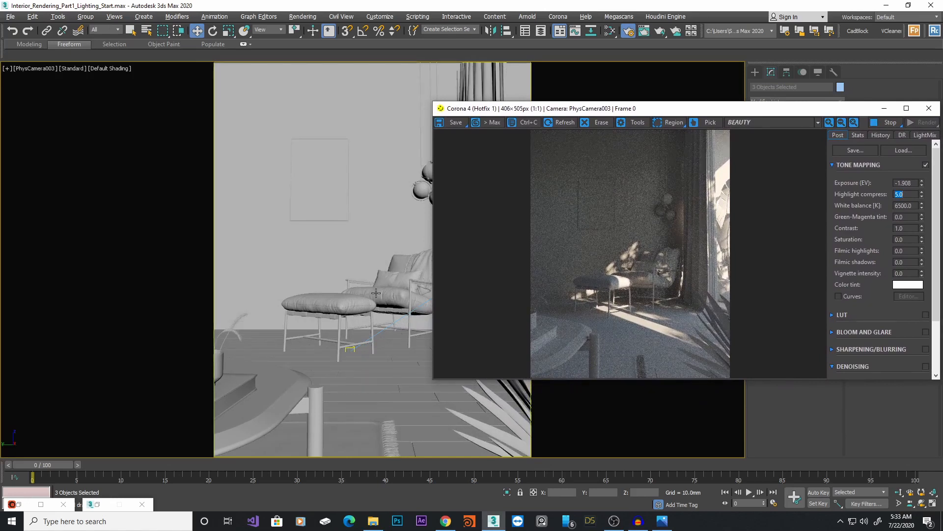
{"action": "key", "text": "alt+w"}
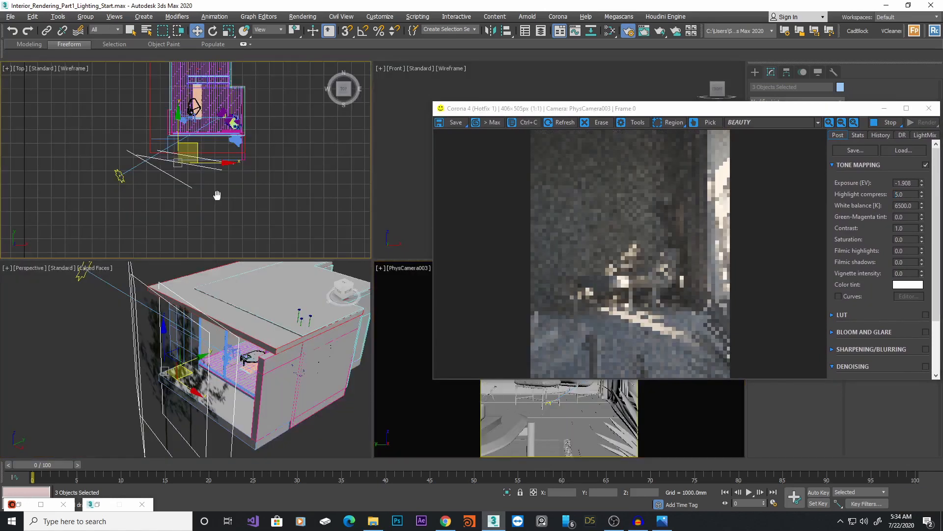
Delete the extra tree light-blocker planes in the Top view, keeping one
{"action": "scroll", "coordinate": [218, 195], "scroll_direction": "up", "scroll_amount": 4}
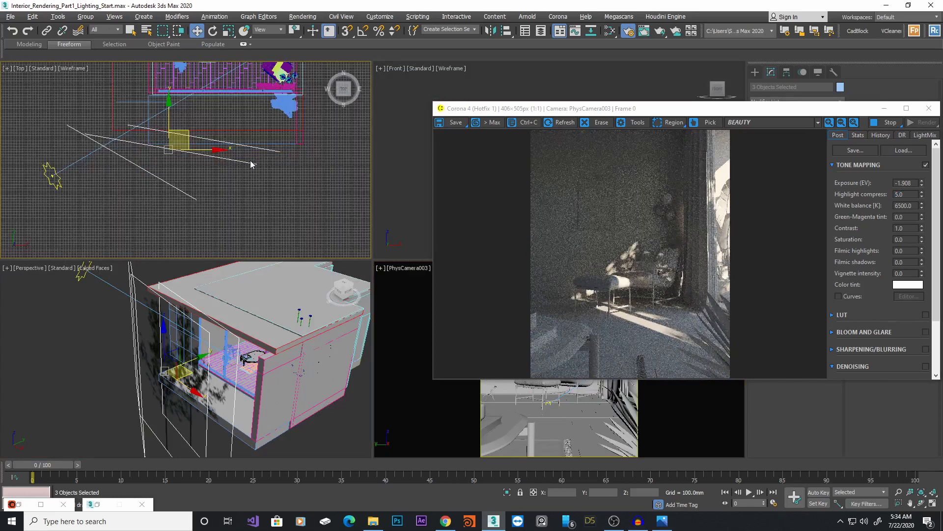
{"action": "left_click", "coordinate": [274, 175]}
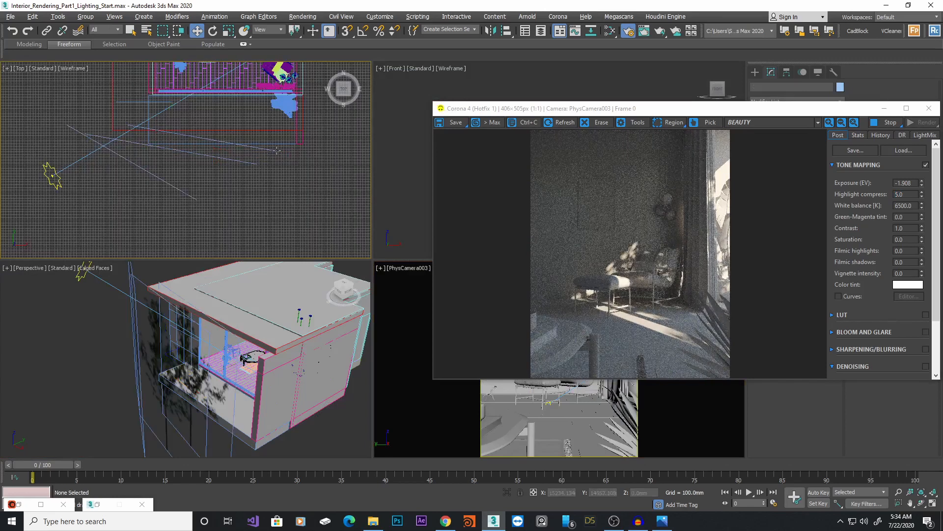
{"action": "left_click", "coordinate": [262, 149]}
{"action": "left_click", "coordinate": [249, 164], "text": "ctrl"}
{"action": "key", "text": "Delete"}
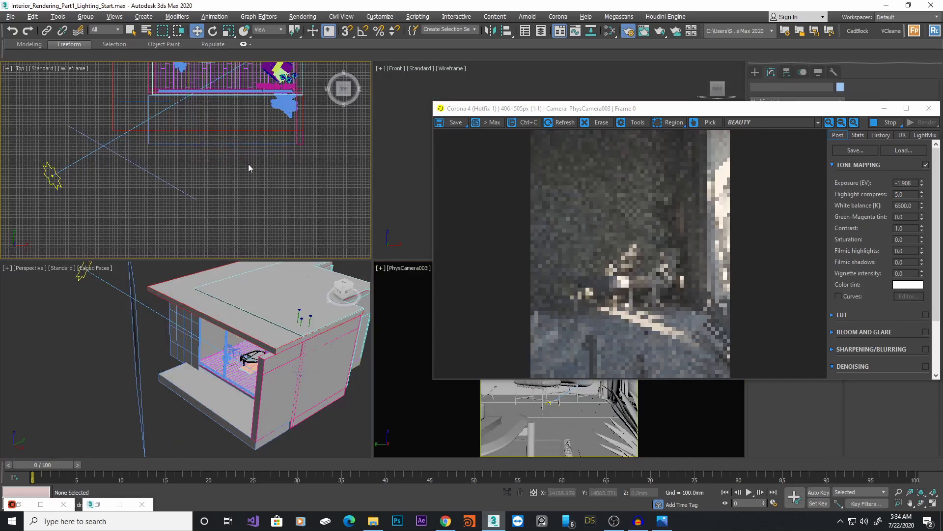
Move the remaining tree plane in the Top view to reposition the leaf shadows in the render
{"action": "left_click_drag", "start_coordinate": [175, 168], "coordinate": [138, 195]}
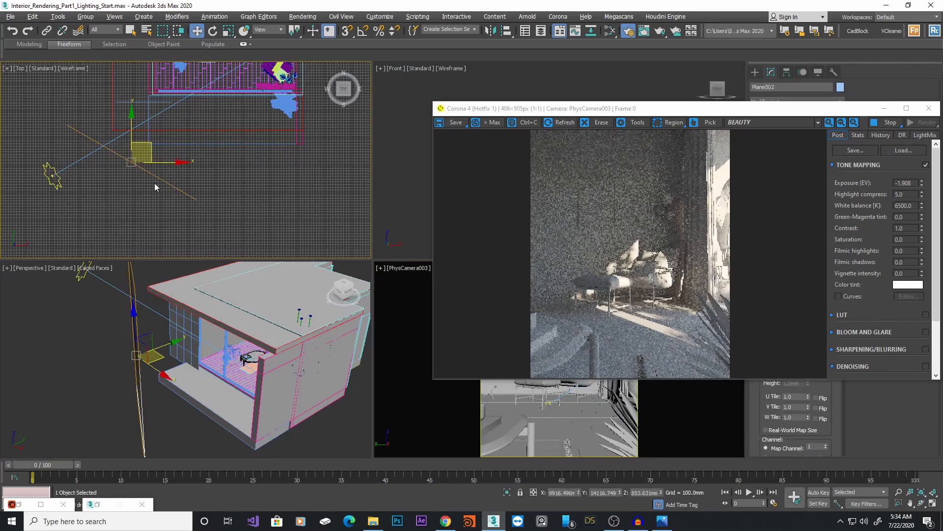
{"action": "middle_click_drag", "start_coordinate": [155, 184], "coordinate": [166, 183]}
{"action": "left_click_drag", "start_coordinate": [168, 145], "coordinate": [151, 152]}
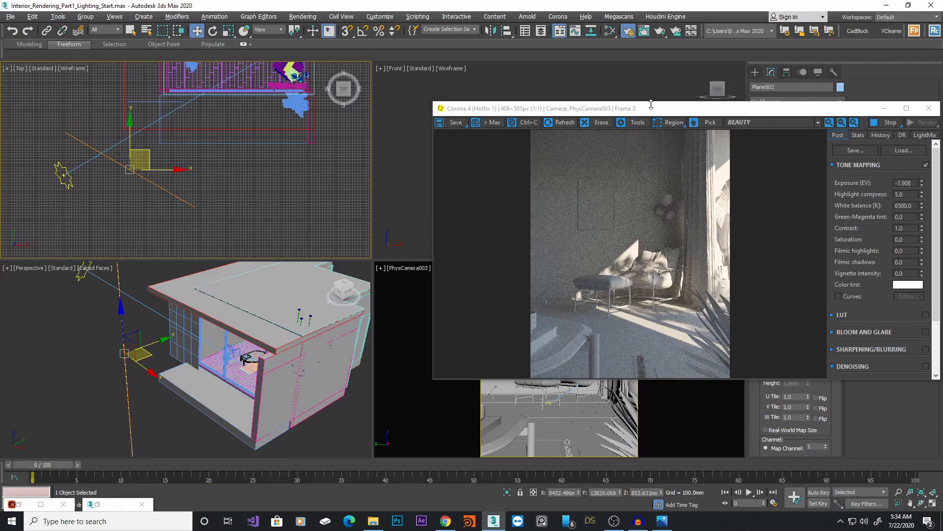
{"action": "left_click_drag", "start_coordinate": [651, 109], "coordinate": [649, 136]}
{"action": "middle_click_drag", "start_coordinate": [143, 151], "coordinate": [144, 197]}
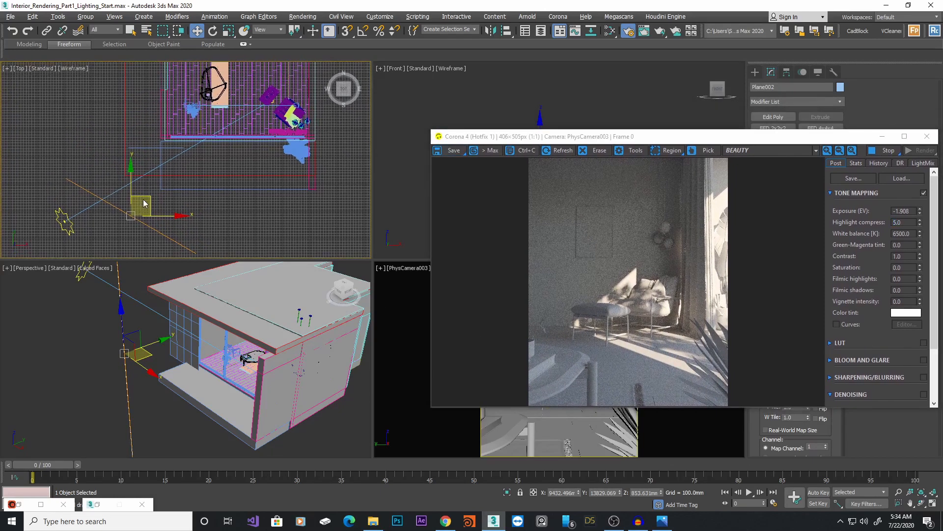
Select the Corona Sun in the Top view and move it sideways to change the sunlight direction in the render
{"action": "left_click", "coordinate": [67, 225]}
{"action": "middle_click_drag", "start_coordinate": [233, 216], "coordinate": [220, 181]}
{"action": "scroll", "coordinate": [220, 180], "scroll_direction": "down", "scroll_amount": 2}
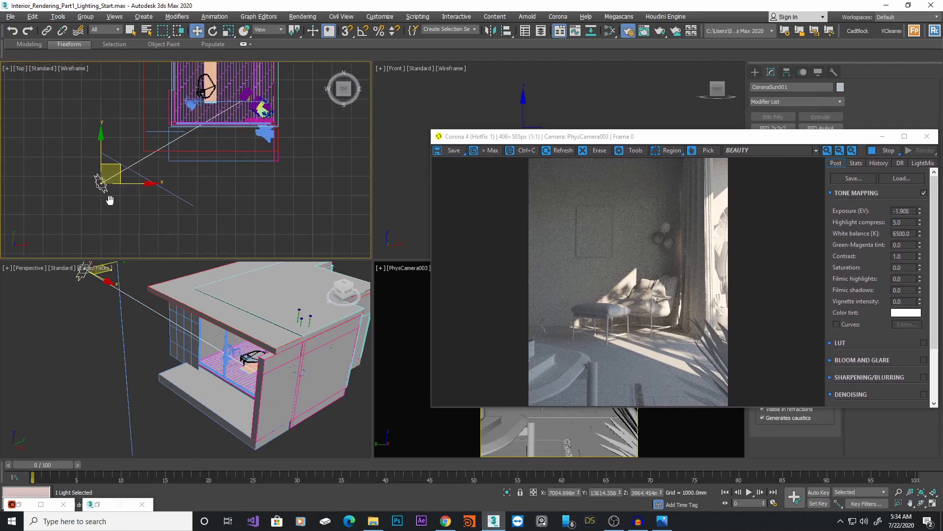
{"action": "middle_click_drag", "start_coordinate": [112, 201], "coordinate": [110, 198]}
{"action": "left_click_drag", "start_coordinate": [128, 181], "coordinate": [153, 182]}
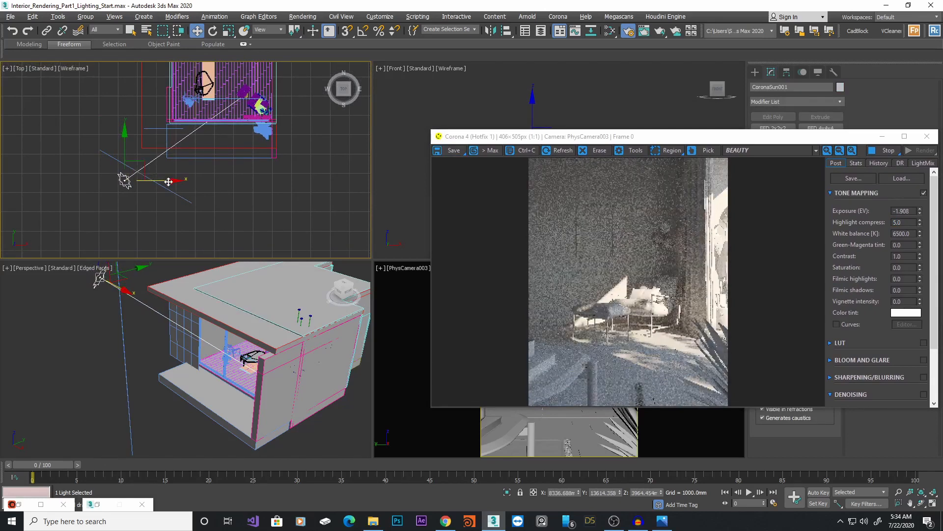
{"action": "left_click_drag", "start_coordinate": [169, 182], "coordinate": [197, 180]}
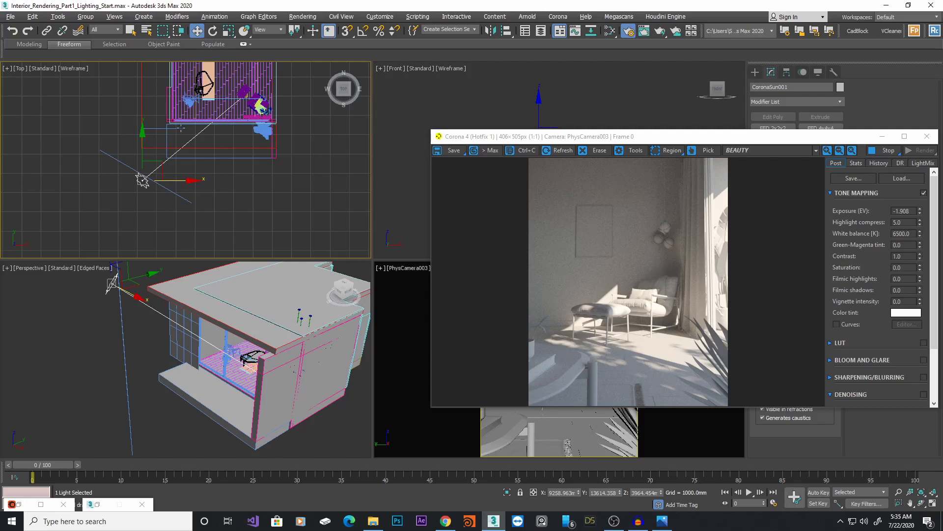
Clone the tree shadow plane as a copy by moving it in the Top view
{"action": "middle_click_drag", "start_coordinate": [180, 212], "coordinate": [173, 222]}
{"action": "left_click", "coordinate": [174, 206]}
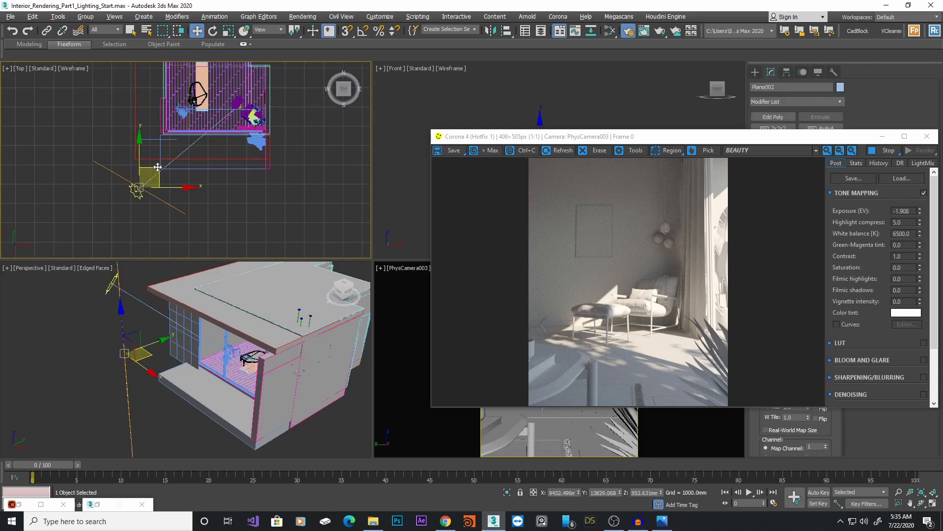
{"action": "left_click_drag", "start_coordinate": [163, 167], "coordinate": [213, 178], "text": "shift"}
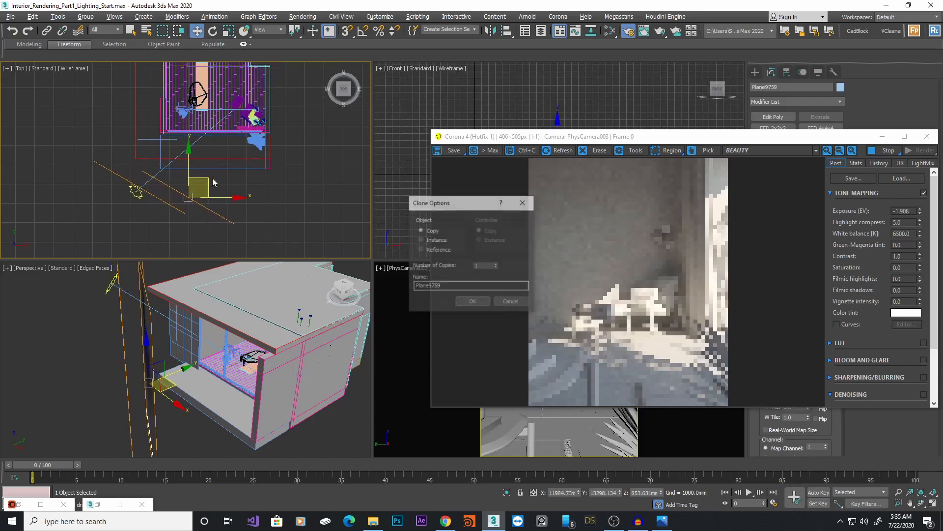
{"action": "left_click", "coordinate": [472, 299]}
Rotate and reposition the copied tree plane in the Top view to vary the leaf shadows
{"action": "middle_click_drag", "start_coordinate": [228, 190], "coordinate": [224, 186]}
{"action": "key", "text": "e"}
{"action": "left_click_drag", "start_coordinate": [219, 167], "coordinate": [201, 173]}
{"action": "key", "text": "w"}
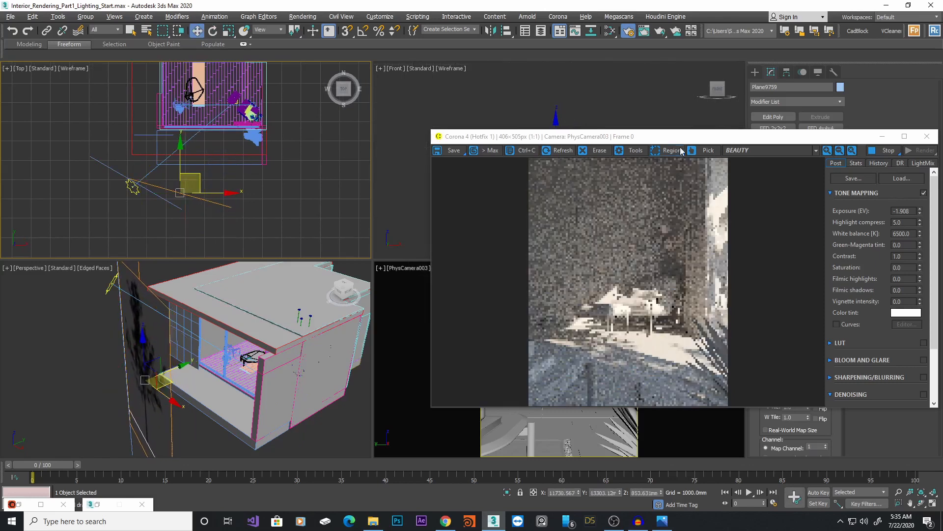
{"action": "mouse_move", "coordinate": [194, 179]}
{"action": "left_mouse_down"}
{"action": "mouse_move", "coordinate": [197, 187]}
{"action": "mouse_move", "coordinate": [208, 176]}
{"action": "left_mouse_up"}
{"action": "key", "text": "e"}
{"action": "key", "text": "w"}
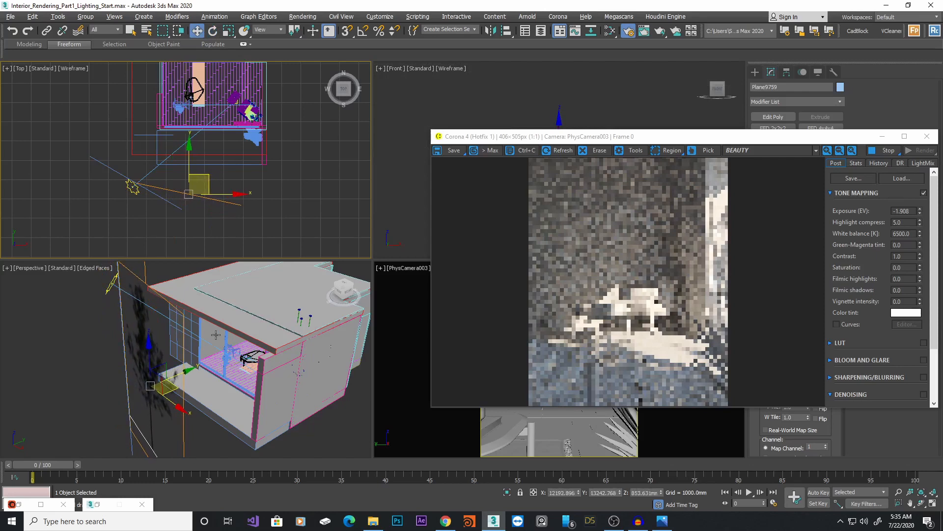
Raise the copied tree plane higher in the Perspective view and inspect the leaf shadows in the render
{"action": "scroll", "coordinate": [215, 337], "scroll_direction": "down", "scroll_amount": 3}
{"action": "middle_click_drag", "start_coordinate": [214, 337], "coordinate": [265, 316], "text": "alt"}
{"action": "left_click_drag", "start_coordinate": [175, 328], "coordinate": [173, 320]}
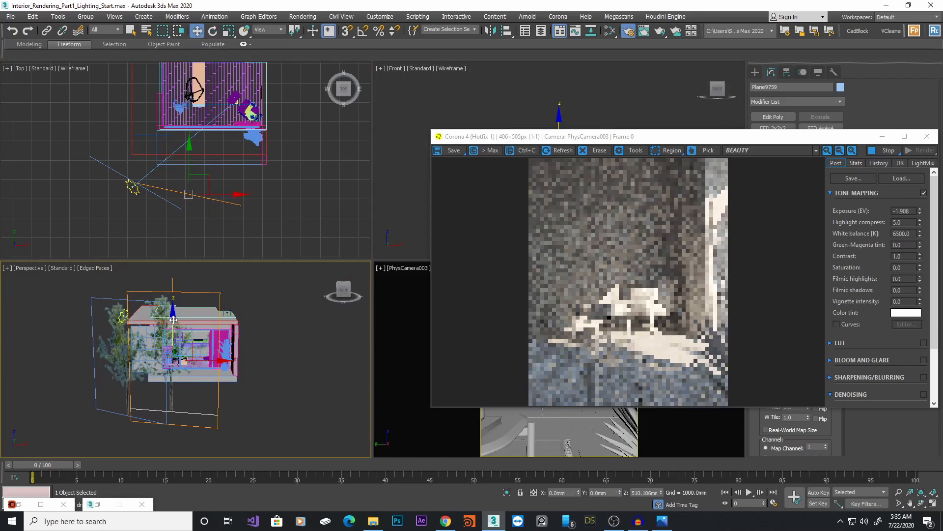
{"action": "middle_click_drag", "start_coordinate": [174, 320], "coordinate": [201, 384], "text": "alt"}
{"action": "left_click_drag", "start_coordinate": [195, 343], "coordinate": [201, 319]}
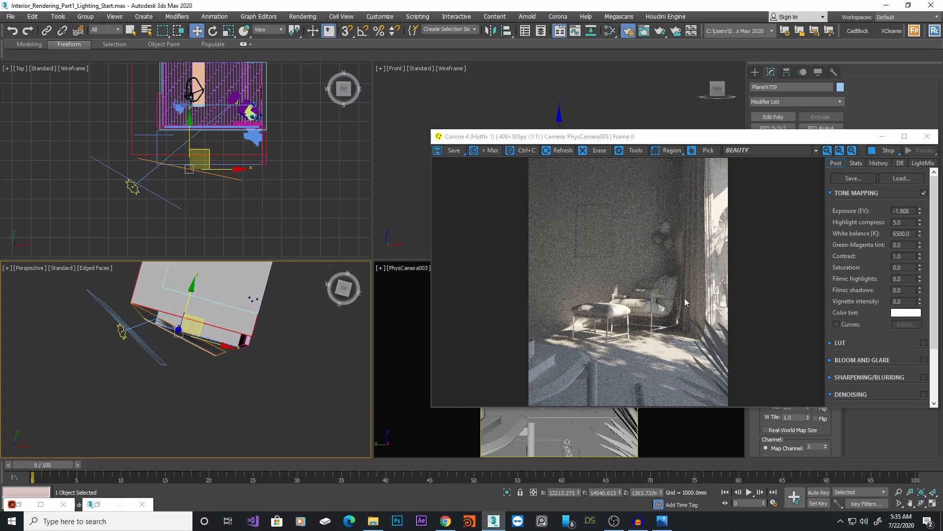
{"action": "scroll", "coordinate": [678, 351], "scroll_direction": "up", "scroll_amount": 1}
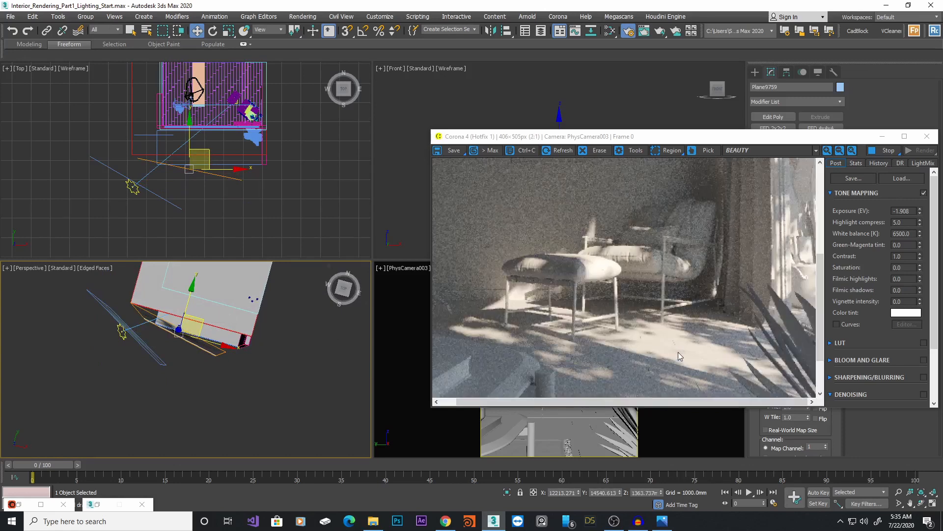
{"action": "scroll", "coordinate": [721, 334], "scroll_direction": "down", "scroll_amount": 1}
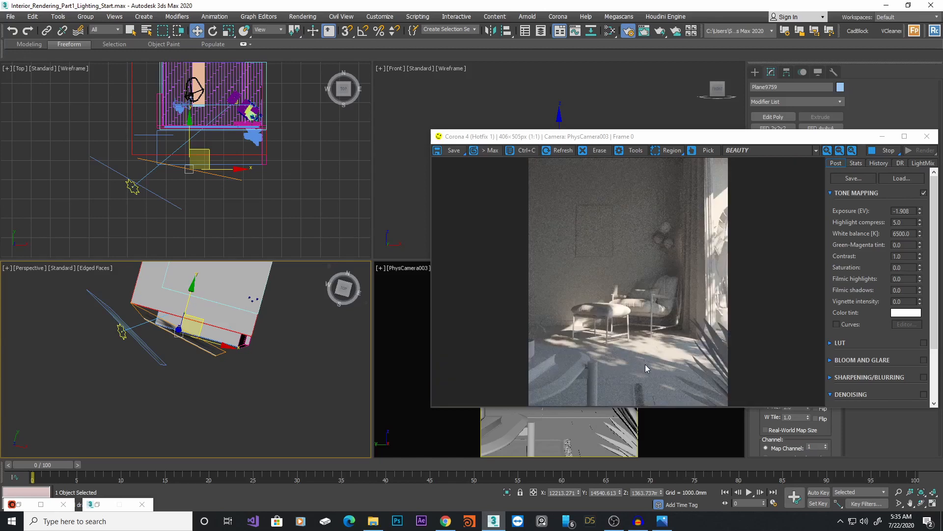
Nudge the copied tree plane slightly in the Perspective view to adjust its shadow
{"action": "middle_click_drag", "start_coordinate": [213, 328], "coordinate": [209, 335]}
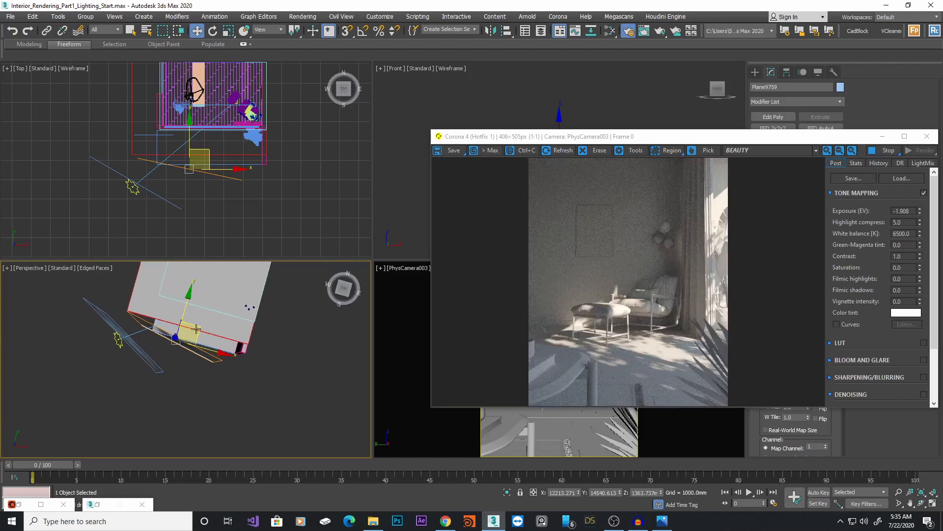
{"action": "left_click_drag", "start_coordinate": [197, 329], "coordinate": [198, 330]}
{"action": "left_click", "coordinate": [200, 329]}
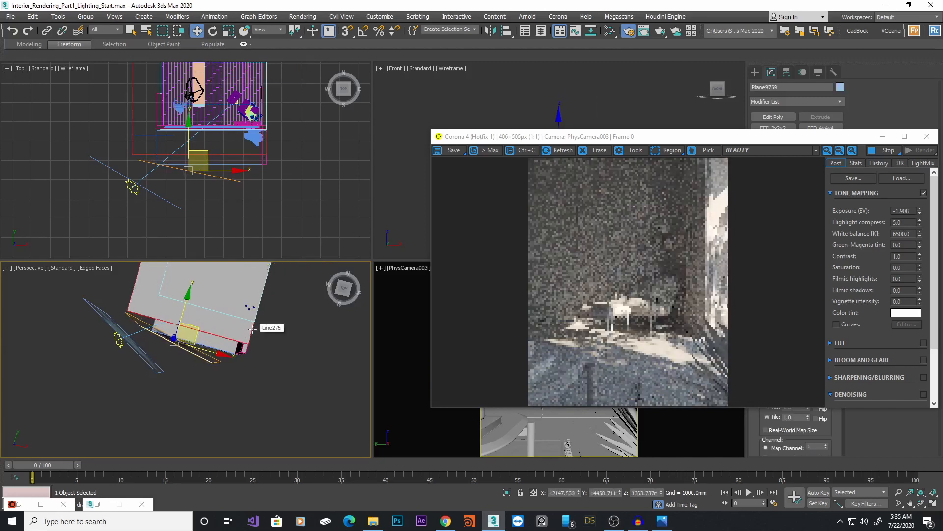
Try hiding the other tree shadow plane beside the house, then undo it
{"action": "middle_click_drag", "start_coordinate": [252, 329], "coordinate": [251, 357]}
{"action": "middle_click_drag", "start_coordinate": [250, 357], "coordinate": [267, 314], "text": "alt"}
{"action": "middle_click_drag", "start_coordinate": [137, 371], "coordinate": [177, 334], "text": "alt"}
{"action": "scroll", "coordinate": [218, 326], "scroll_direction": "up", "scroll_amount": 5}
{"action": "left_click", "coordinate": [218, 293]}
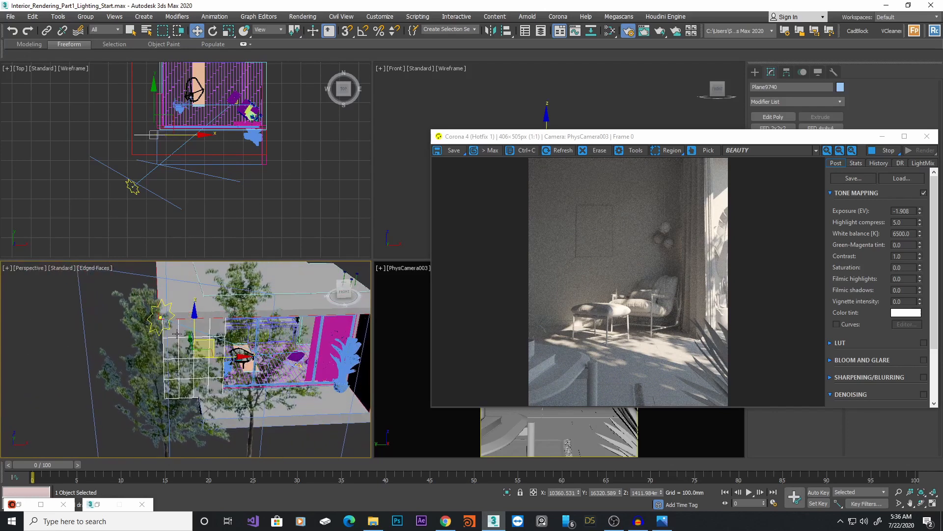
{"action": "right_click", "coordinate": [191, 335]}
{"action": "left_click", "coordinate": [219, 297]}
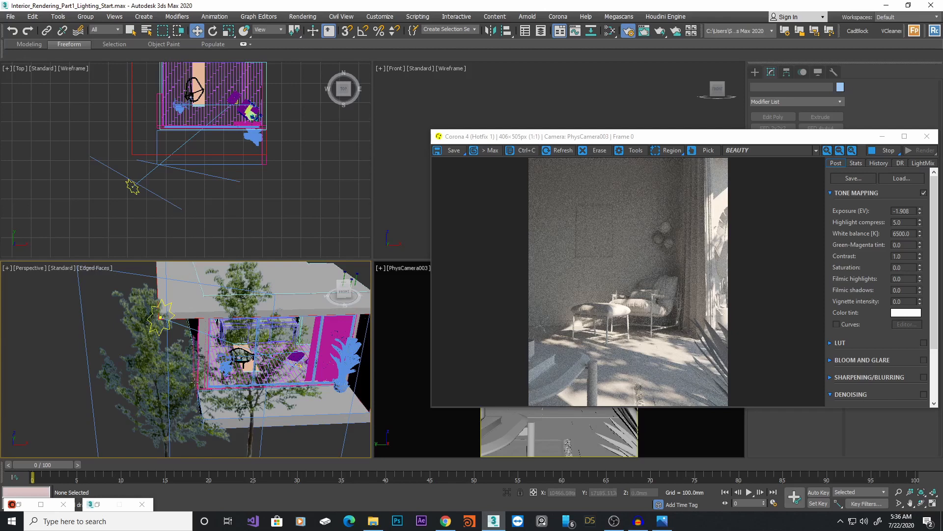
{"action": "key", "text": "ctrl+z"}
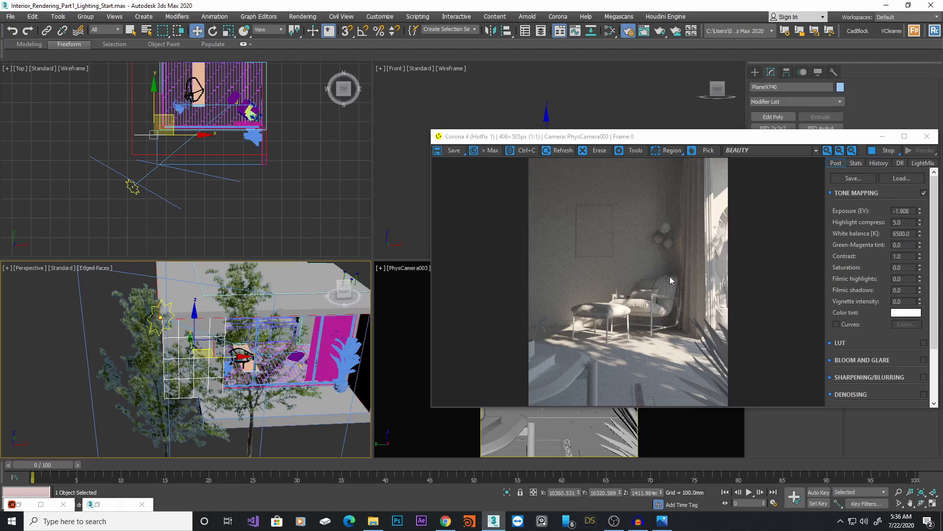
{"action": "middle_click_drag", "start_coordinate": [265, 350], "coordinate": [129, 335], "text": "alt"}
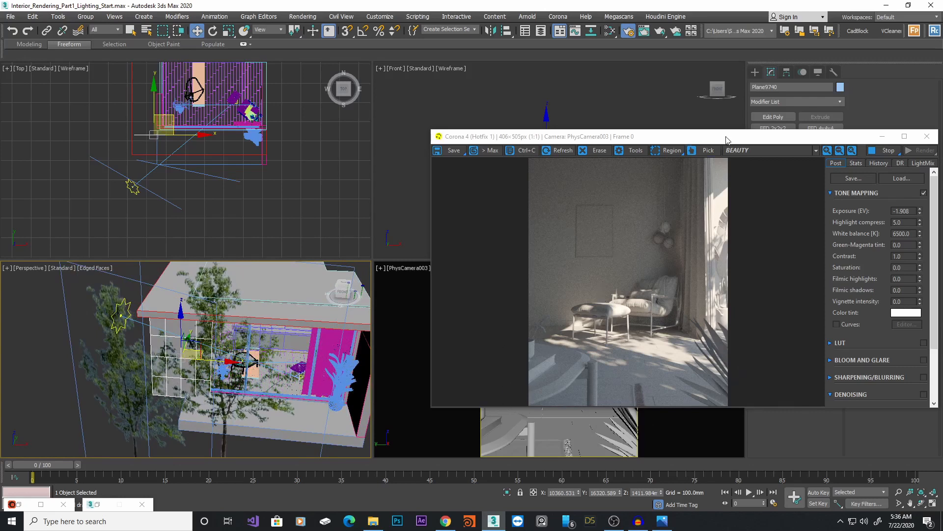
{"action": "left_click_drag", "start_coordinate": [726, 140], "coordinate": [604, 116]}
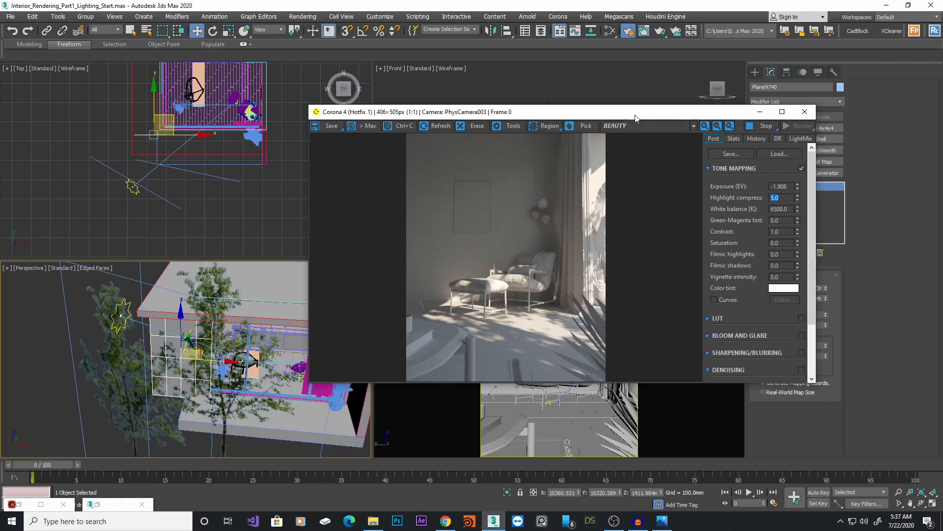
Create a new CoronaMtl in the Slate Material Editor with reflection and refraction levels raised to 1.0
{"action": "left_click_drag", "start_coordinate": [650, 112], "coordinate": [371, 239]}
{"action": "left_click", "coordinate": [589, 315]}
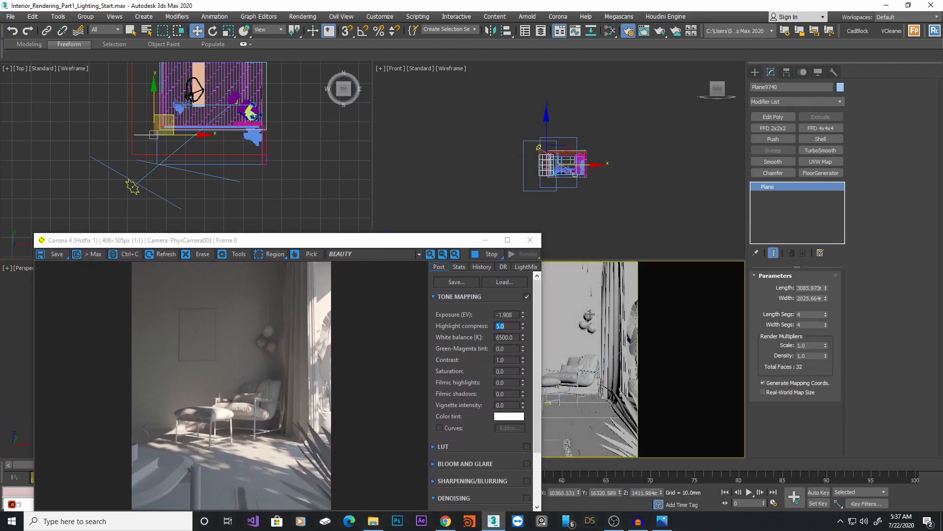
{"action": "left_click", "coordinate": [610, 31]}
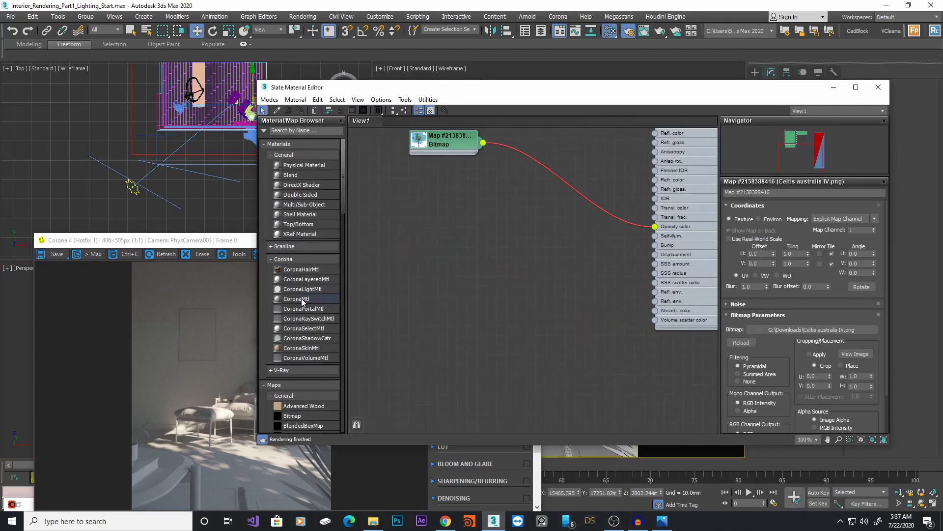
{"action": "left_click_drag", "start_coordinate": [485, 270], "coordinate": [487, 271]}
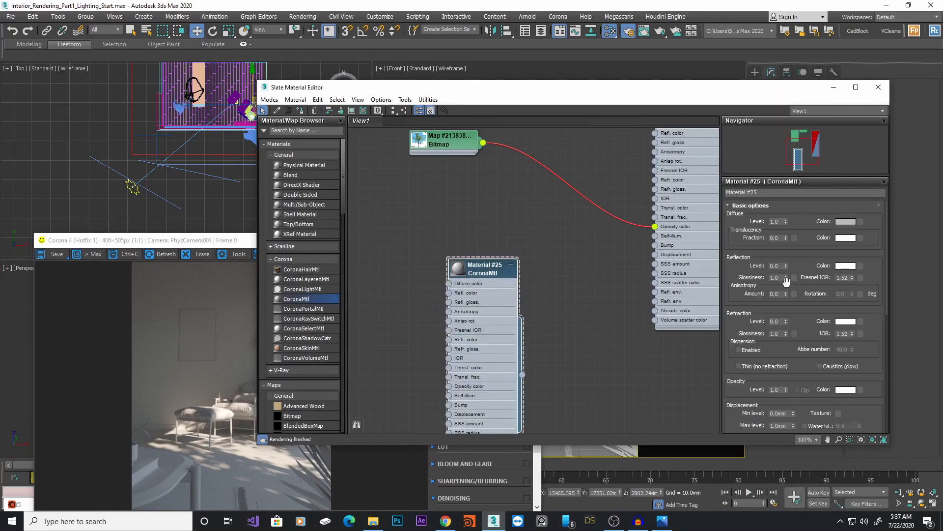
{"action": "left_click_drag", "start_coordinate": [786, 320], "coordinate": [785, 222]}
{"action": "left_click_drag", "start_coordinate": [787, 265], "coordinate": [786, 167]}
{"action": "left_click_drag", "start_coordinate": [701, 93], "coordinate": [589, 147]}
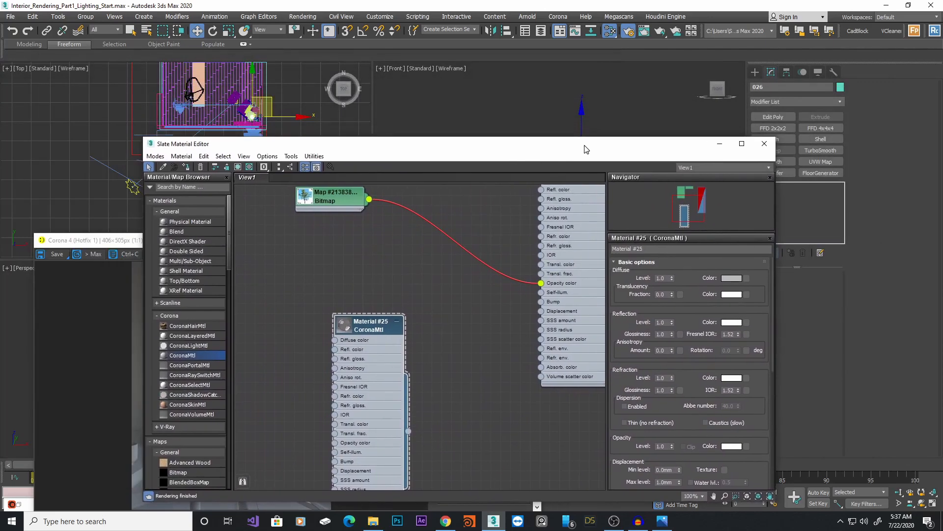
{"action": "left_click", "coordinate": [721, 144]}
{"action": "left_click", "coordinate": [485, 239]}
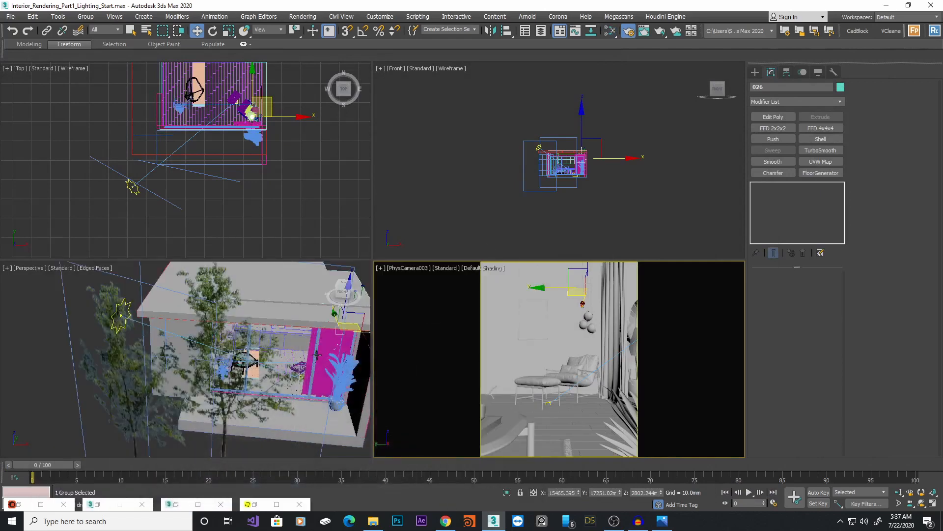
Isolate the pendant lamp groups from the camera view and maximize the Perspective view on them
{"action": "left_click", "coordinate": [589, 316]}
{"action": "key", "text": "F4"}
{"action": "left_click", "coordinate": [591, 327], "text": "ctrl"}
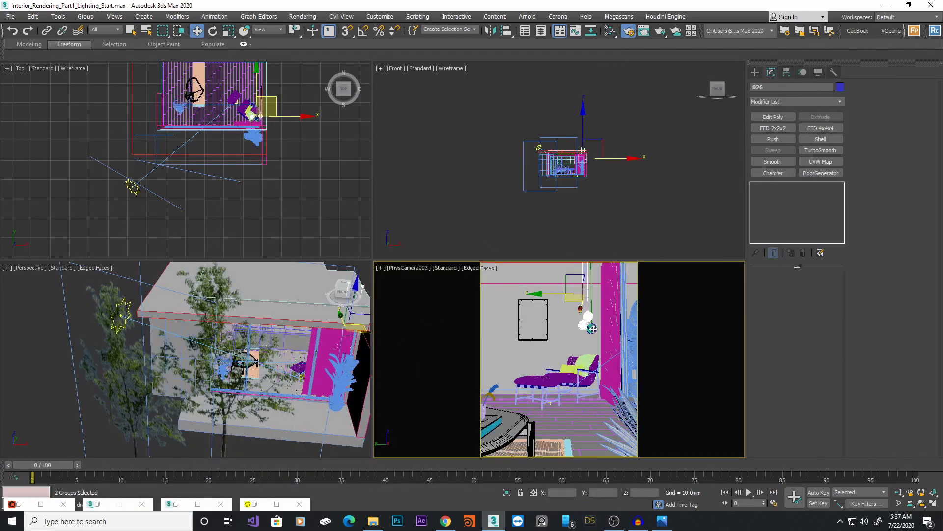
{"action": "left_click", "coordinate": [593, 329], "text": "ctrl"}
{"action": "key", "text": "alt+q"}
{"action": "right_click", "coordinate": [293, 342]}
{"action": "key", "text": "z"}
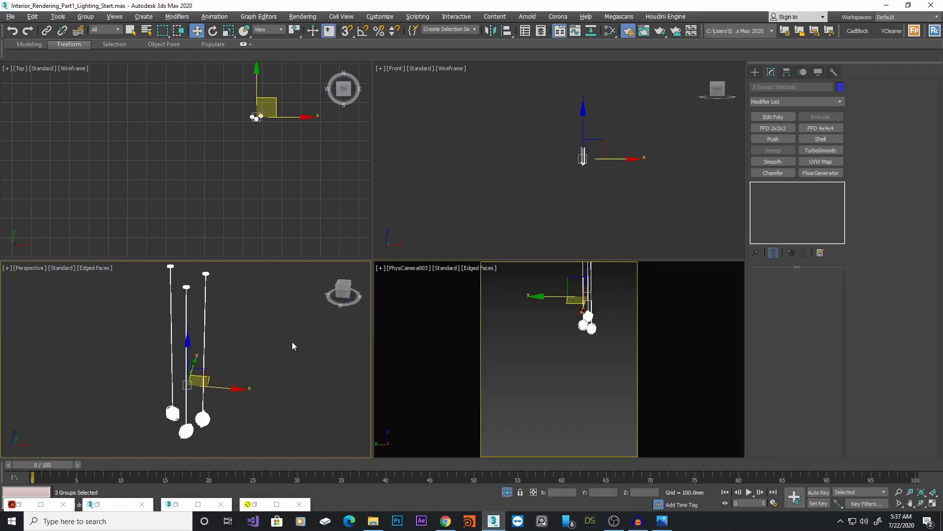
{"action": "key", "text": "alt+w"}
{"action": "scroll", "coordinate": [329, 346], "scroll_direction": "up", "scroll_amount": 3}
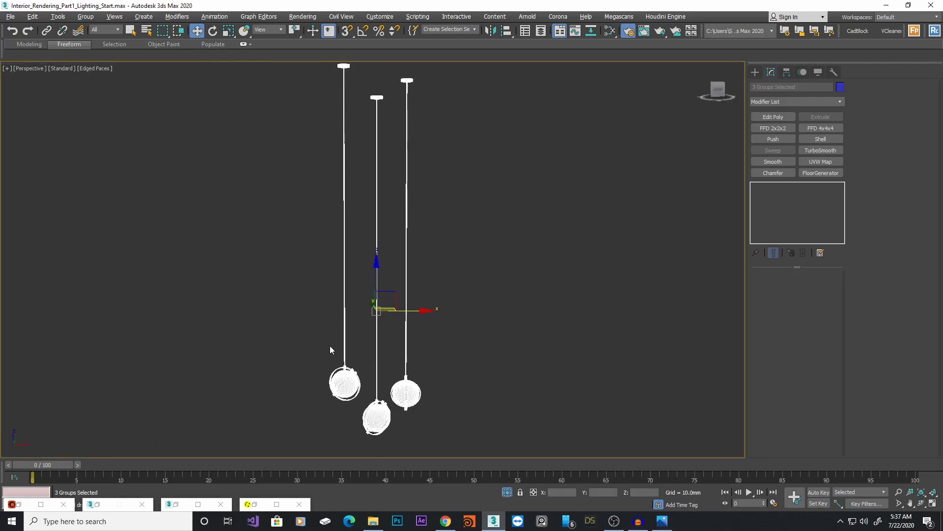
Open the pendant lamp group and select its three glass spheres
{"action": "left_click", "coordinate": [85, 17]}
{"action": "left_click", "coordinate": [93, 58]}
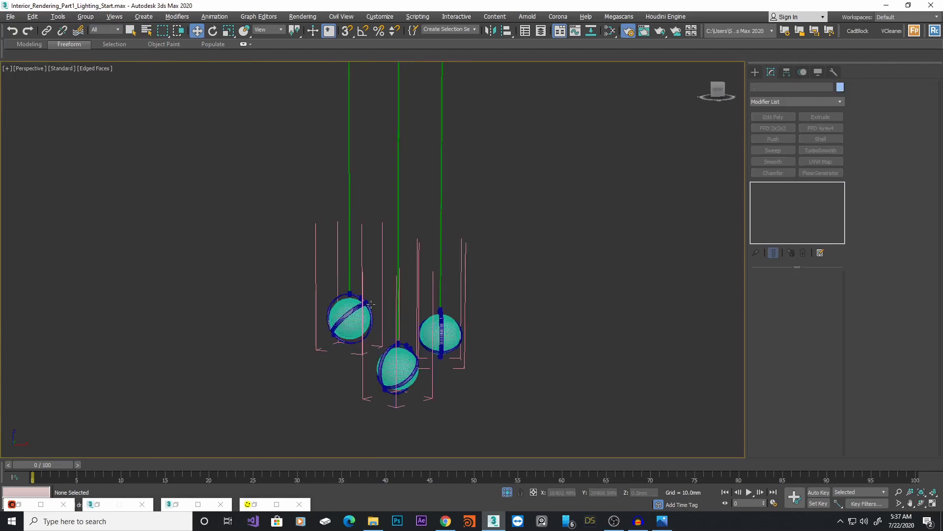
{"action": "scroll", "coordinate": [371, 305], "scroll_direction": "up", "scroll_amount": 3}
{"action": "left_click", "coordinate": [340, 335]}
{"action": "middle_click_drag", "start_coordinate": [419, 297], "coordinate": [427, 201]}
{"action": "scroll", "coordinate": [424, 295], "scroll_direction": "up", "scroll_amount": 3}
{"action": "left_click", "coordinate": [450, 305], "text": "ctrl"}
{"action": "left_click", "coordinate": [489, 244], "text": "ctrl"}
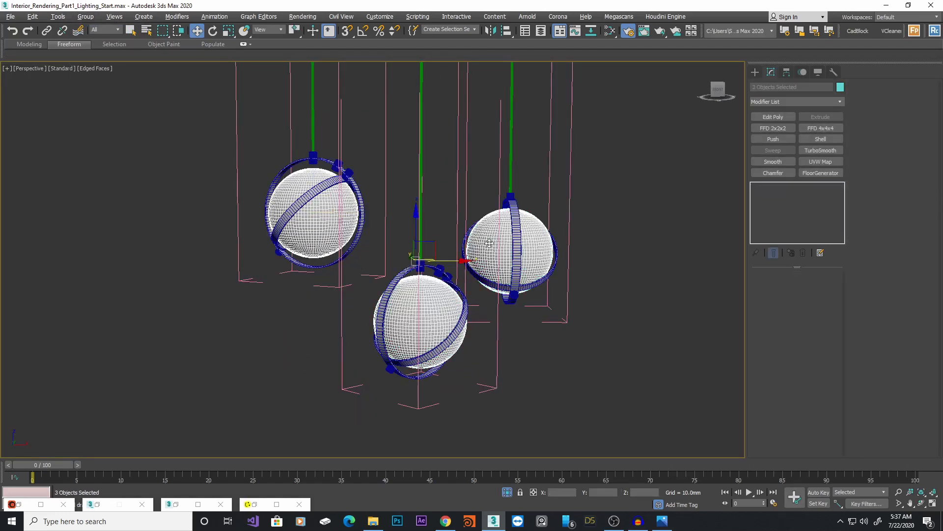
Assign the new CoronaMtl to the three selected glass spheres
{"action": "left_click", "coordinate": [42, 505]}
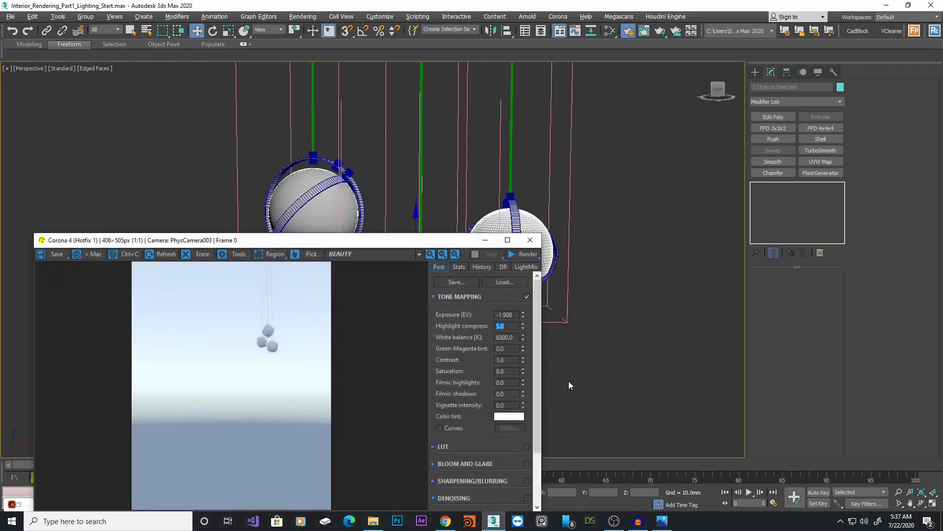
{"action": "left_click", "coordinate": [486, 240]}
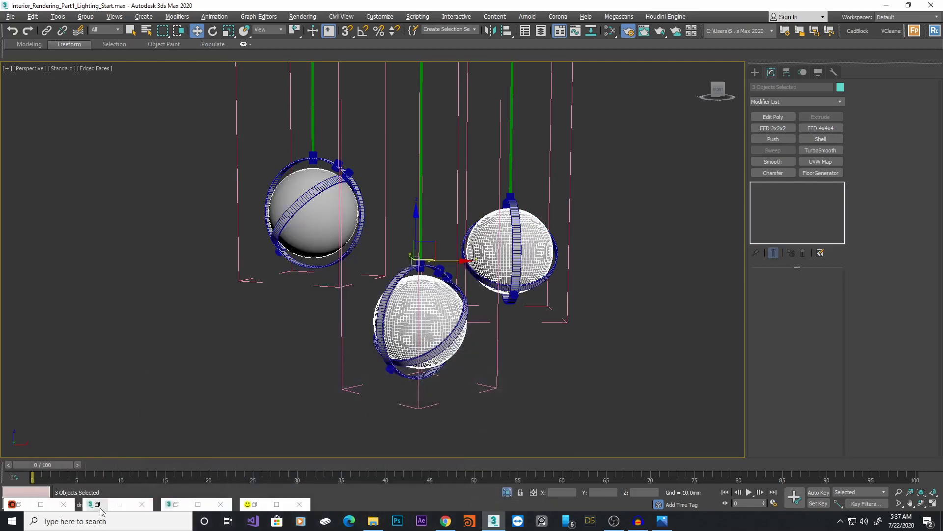
{"action": "left_click", "coordinate": [98, 506]}
{"action": "left_click", "coordinate": [173, 506]}
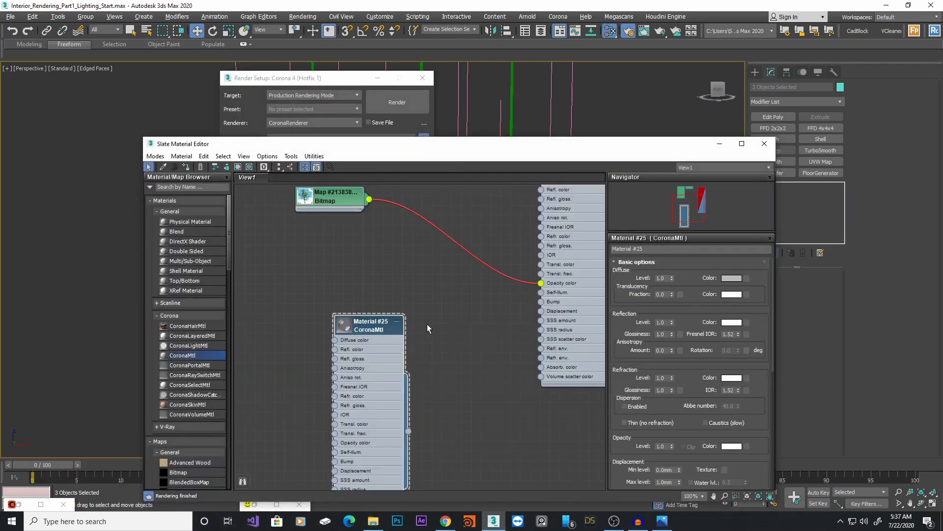
{"action": "right_click", "coordinate": [375, 308]}
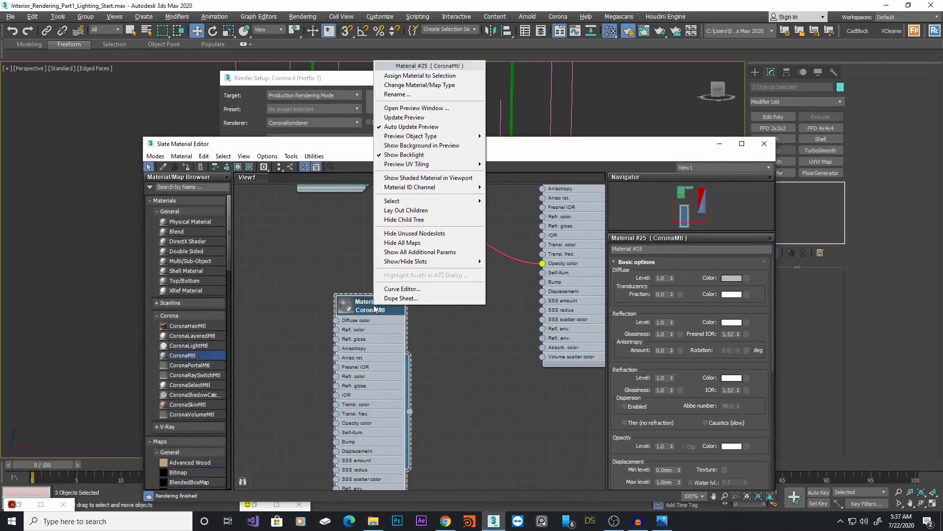
{"action": "left_click", "coordinate": [420, 75]}
{"action": "left_click", "coordinate": [719, 145]}
{"action": "left_click", "coordinate": [378, 77]}
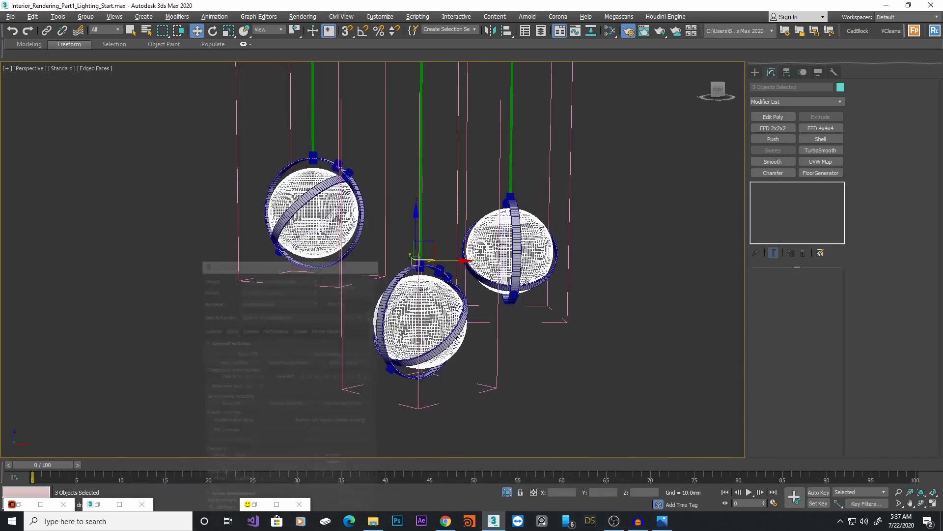
Create a sphere CoronaLight of about 38 mm radius centred on one pendant sphere in the Top view
{"action": "left_click", "coordinate": [615, 202]}
{"action": "middle_click_drag", "start_coordinate": [536, 265], "coordinate": [544, 267], "text": "alt"}
{"action": "middle_click_drag", "start_coordinate": [466, 298], "coordinate": [530, 263]}
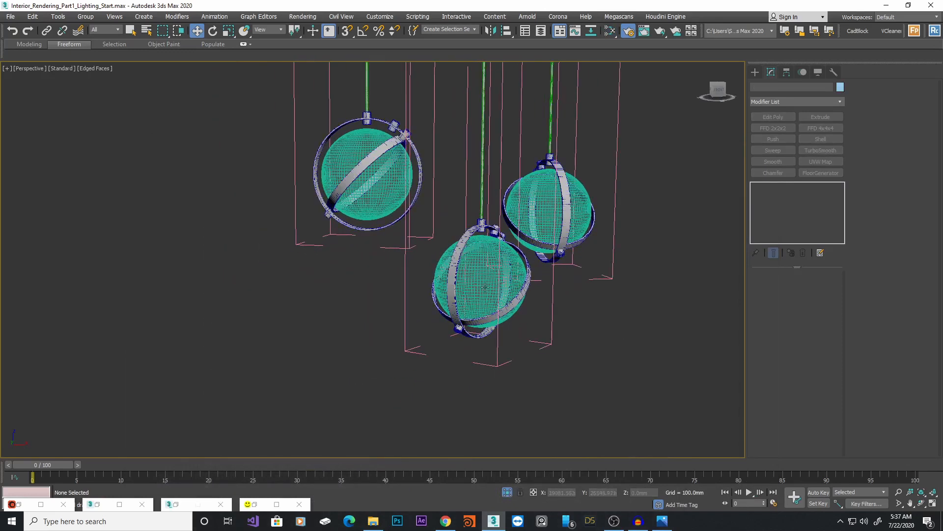
{"action": "left_click", "coordinate": [545, 215]}
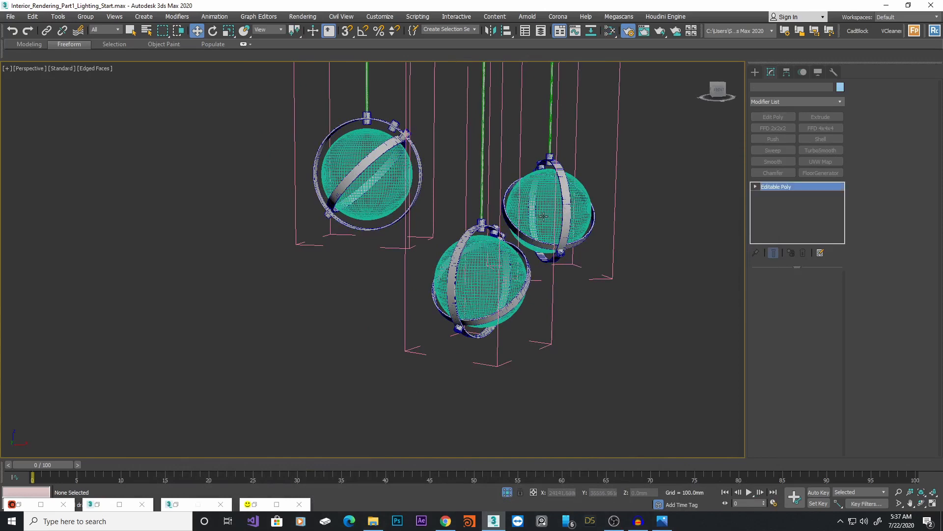
{"action": "key", "text": "alt+w"}
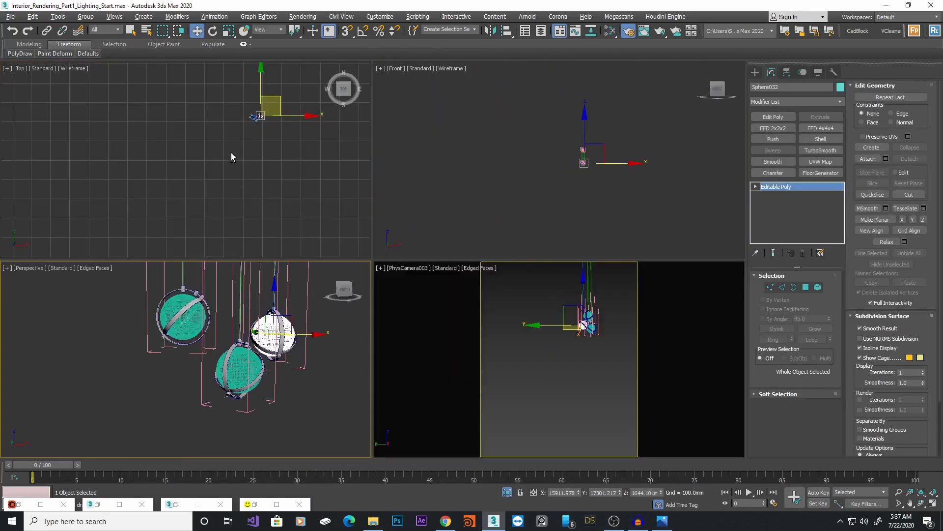
{"action": "right_click", "coordinate": [232, 153]}
{"action": "key", "text": "alt+w"}
{"action": "scroll", "coordinate": [523, 152], "scroll_direction": "up", "scroll_amount": 5}
{"action": "scroll", "coordinate": [515, 202], "scroll_direction": "up", "scroll_amount": 4}
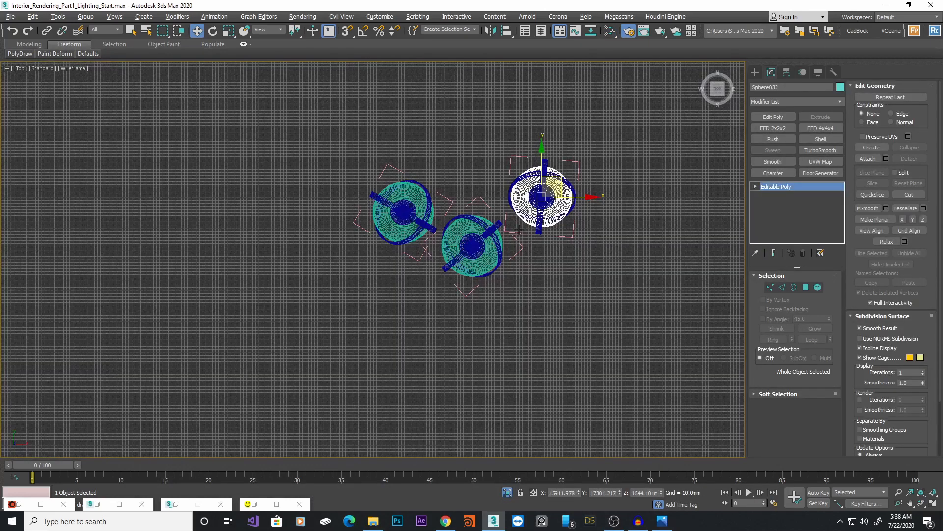
{"action": "left_click", "coordinate": [755, 72]}
{"action": "left_click", "coordinate": [776, 131]}
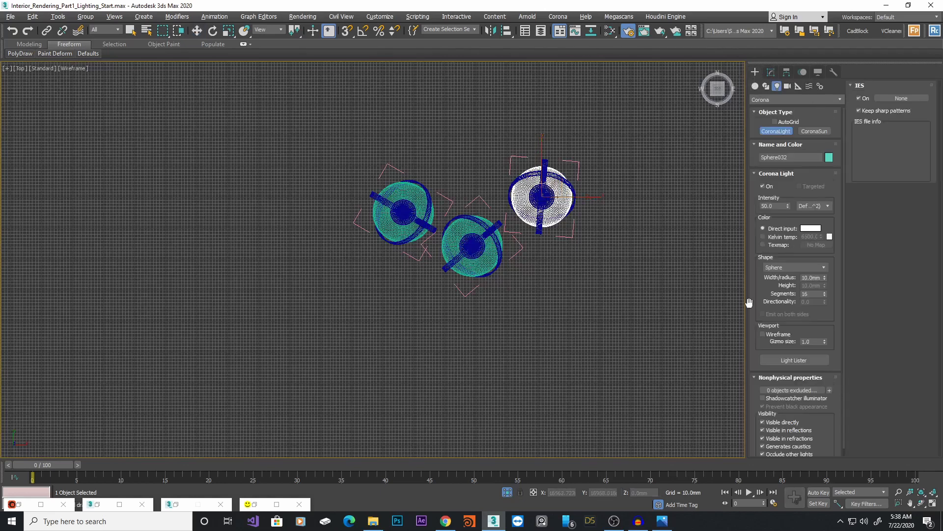
{"action": "left_click", "coordinate": [789, 267]}
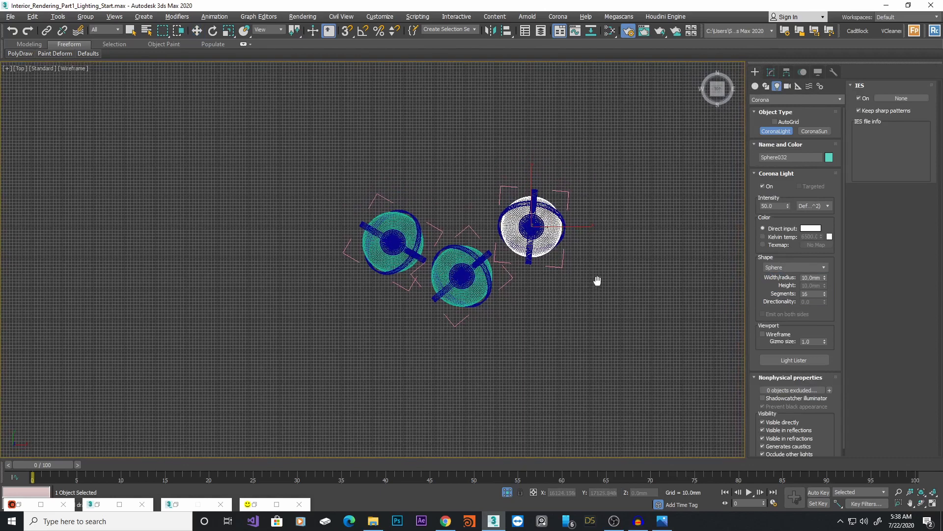
{"action": "scroll", "coordinate": [502, 211], "scroll_direction": "up", "scroll_amount": 5}
{"action": "left_click", "coordinate": [514, 219]}
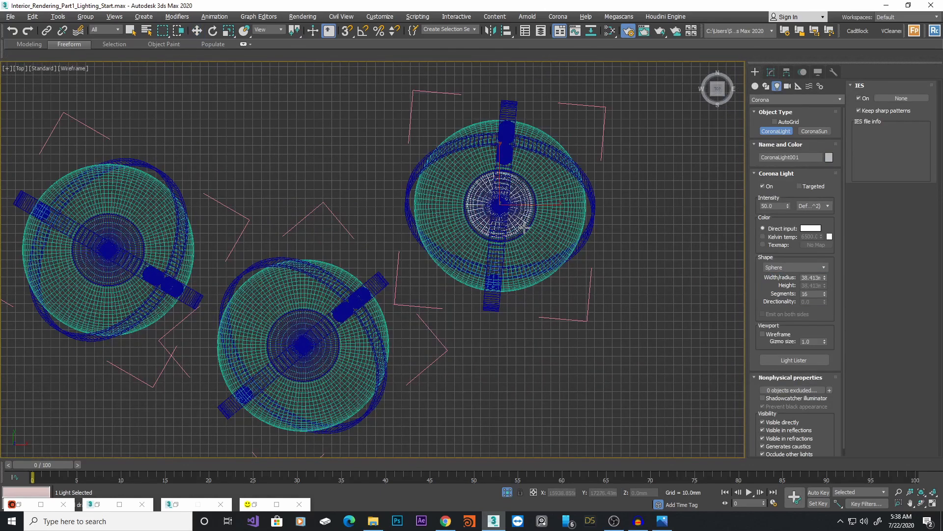
Raise the Corona light up into its pendant glass sphere in the Perspective view
{"action": "key", "text": "w"}
{"action": "left_click", "coordinate": [771, 71]}
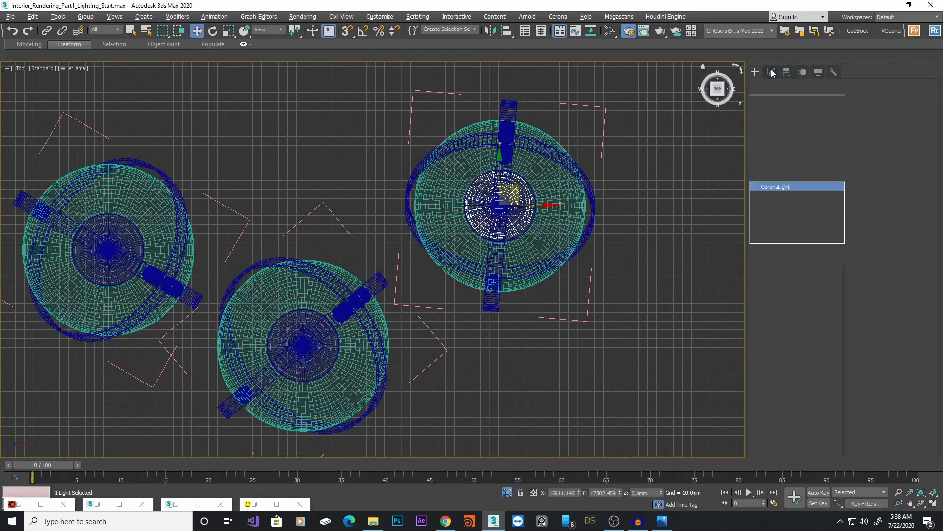
{"action": "key", "text": "alt+w"}
{"action": "scroll", "coordinate": [592, 165], "scroll_direction": "up", "scroll_amount": 3}
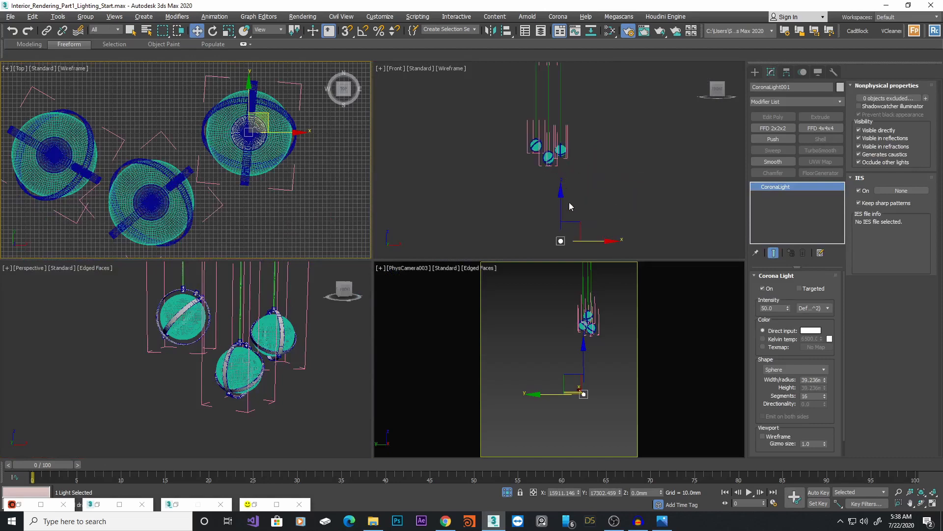
{"action": "scroll", "coordinate": [291, 359], "scroll_direction": "down", "scroll_amount": 7}
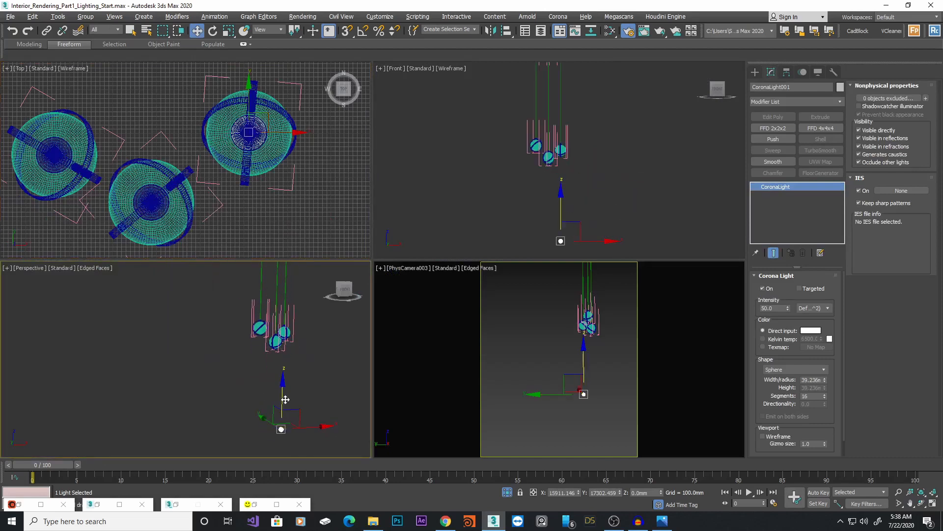
{"action": "left_click_drag", "start_coordinate": [284, 417], "coordinate": [291, 302]}
{"action": "scroll", "coordinate": [291, 303], "scroll_direction": "up", "scroll_amount": 10}
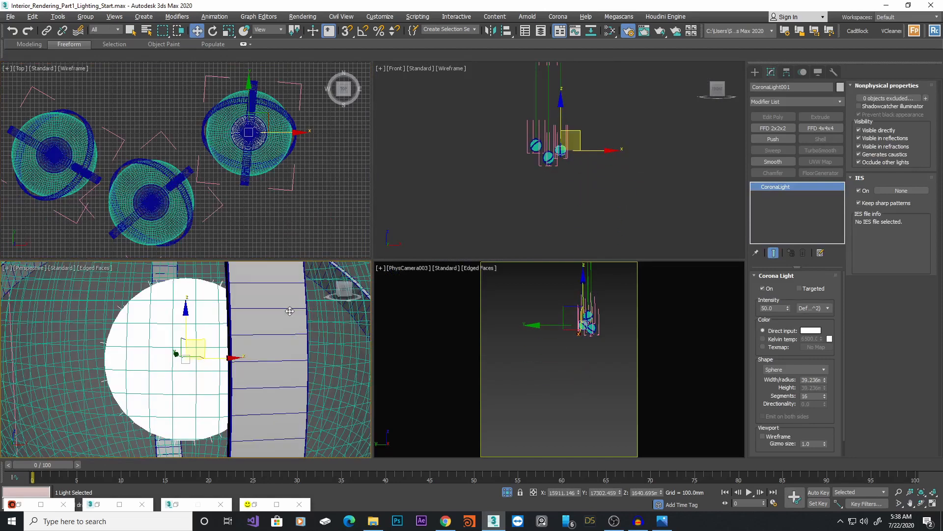
{"action": "scroll", "coordinate": [295, 310], "scroll_direction": "down", "scroll_amount": 8}
{"action": "scroll", "coordinate": [277, 312], "scroll_direction": "up", "scroll_amount": 3}
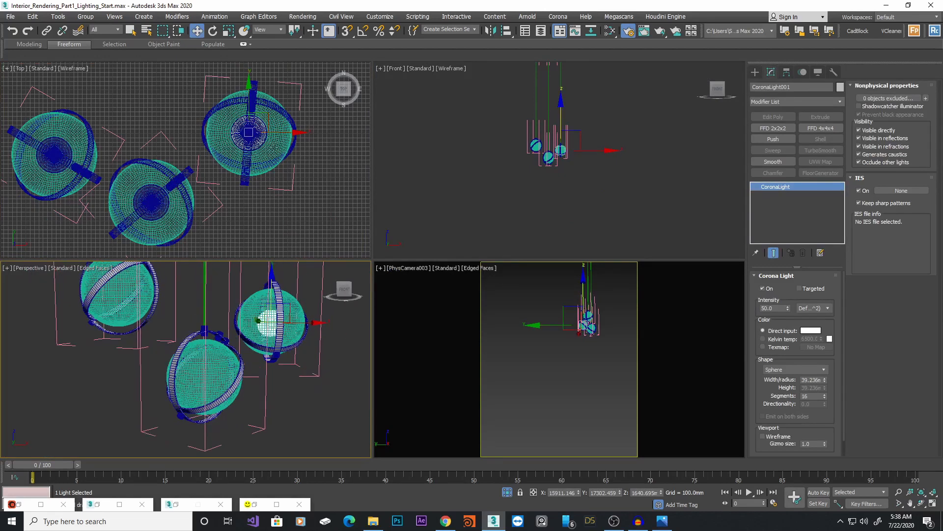
{"action": "middle_click_drag", "start_coordinate": [276, 162], "coordinate": [285, 142]}
Clone the light as an instance and move it into the second pendant sphere
{"action": "mouse_move", "coordinate": [273, 103]}
{"action": "left_mouse_down"}
{"action": "mouse_move", "coordinate": [175, 174]}
{"action": "mouse_move", "coordinate": [180, 166]}
{"action": "left_mouse_up"}
{"action": "left_click", "coordinate": [437, 240]}
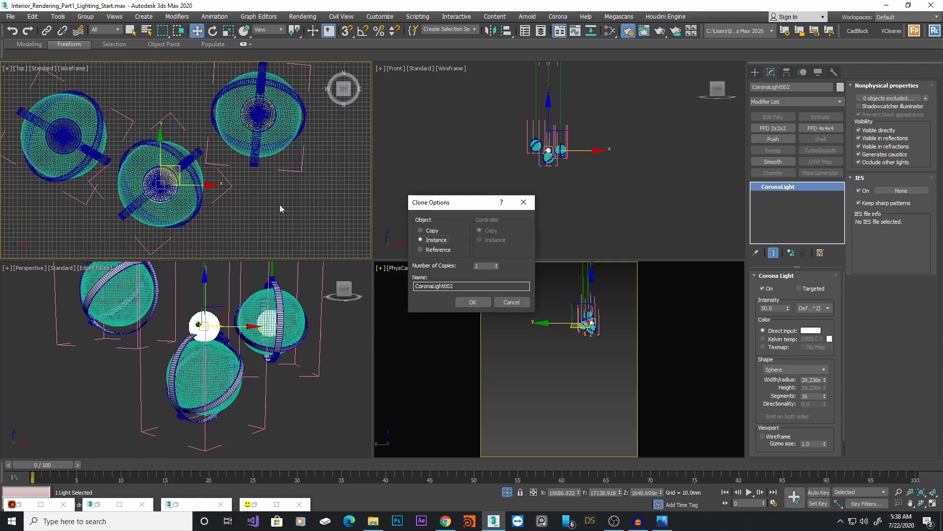
{"action": "left_click", "coordinate": [469, 303]}
{"action": "left_click_drag", "start_coordinate": [205, 290], "coordinate": [212, 344]}
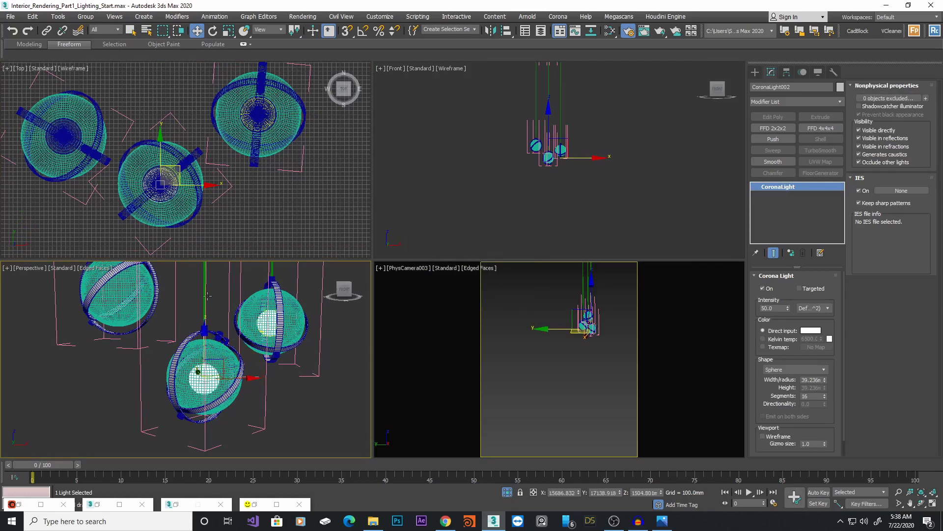
{"action": "middle_click_drag", "start_coordinate": [178, 172], "coordinate": [214, 204]}
Clone another instance of the light and move it into the third pendant sphere
{"action": "left_click_drag", "start_coordinate": [257, 218], "coordinate": [160, 169], "text": "shift"}
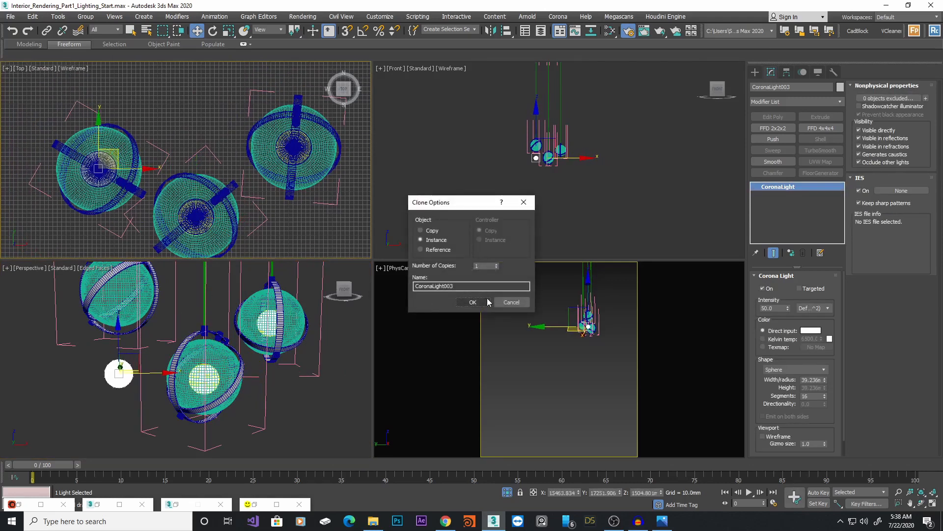
{"action": "left_click", "coordinate": [472, 300]}
{"action": "middle_click_drag", "start_coordinate": [164, 362], "coordinate": [204, 388]}
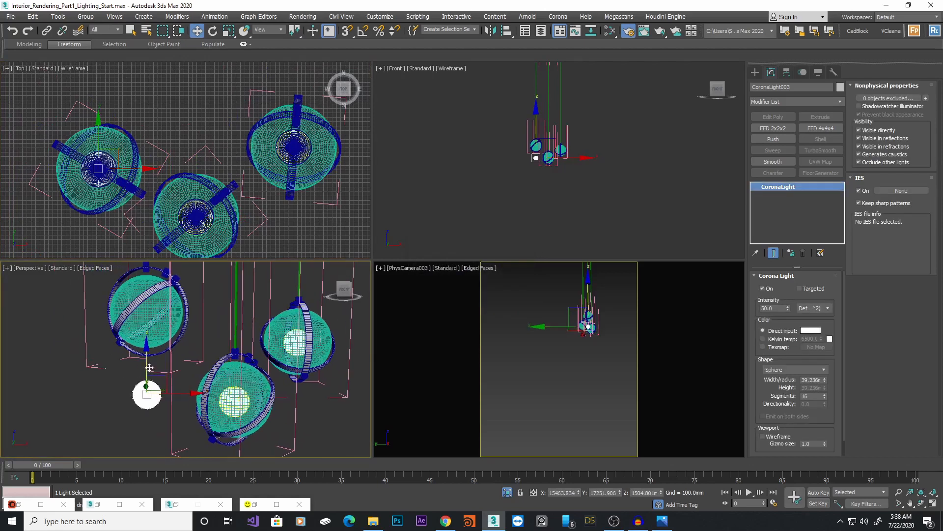
{"action": "left_click_drag", "start_coordinate": [148, 366], "coordinate": [149, 281]}
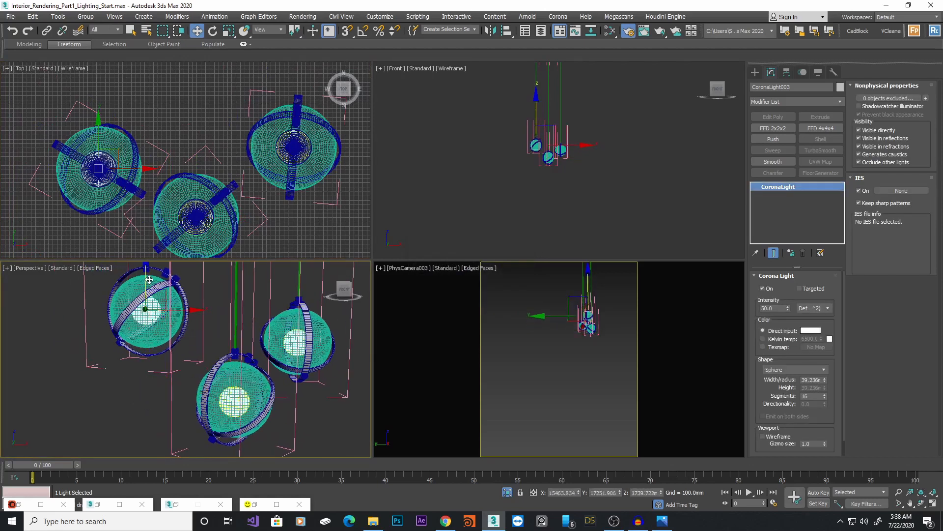
Maximize the camera view and bring up the Corona render window
{"action": "left_click", "coordinate": [558, 382]}
{"action": "key", "text": "alt+w"}
{"action": "left_click", "coordinate": [443, 326]}
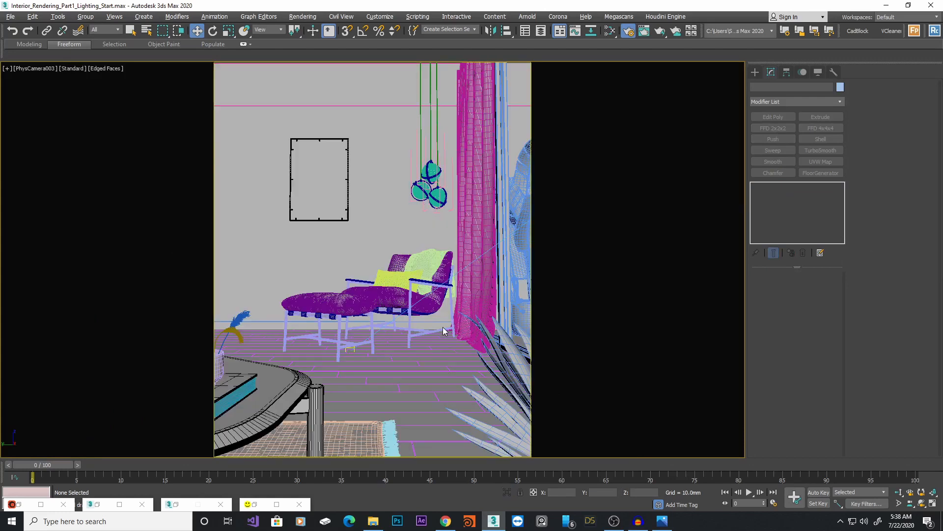
{"action": "left_click", "coordinate": [261, 505]}
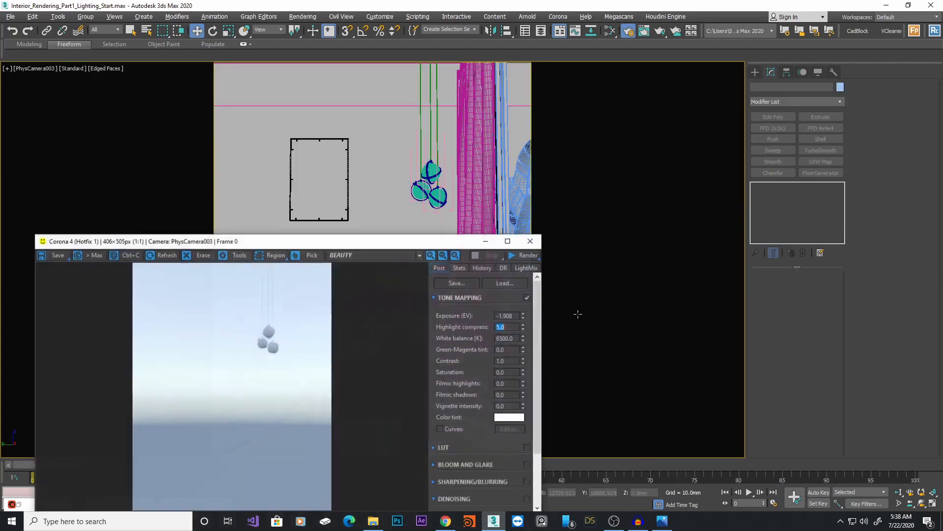
{"action": "left_click_drag", "start_coordinate": [349, 248], "coordinate": [643, 105]}
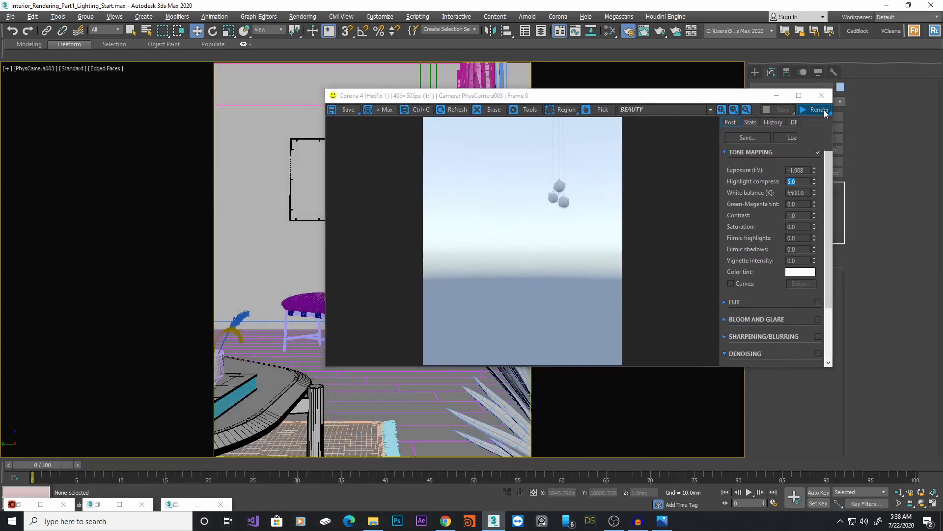
Start a render of the camera view in the Corona frame buffer and examine the lit pendant lamps
{"action": "left_click", "coordinate": [831, 114]}
{"action": "left_click", "coordinate": [817, 121]}
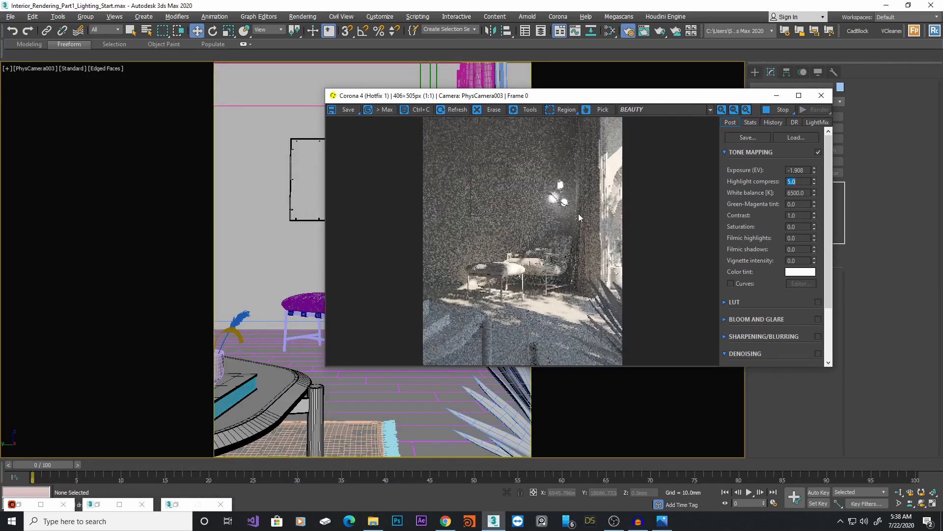
{"action": "scroll", "coordinate": [584, 197], "scroll_direction": "up", "scroll_amount": 1}
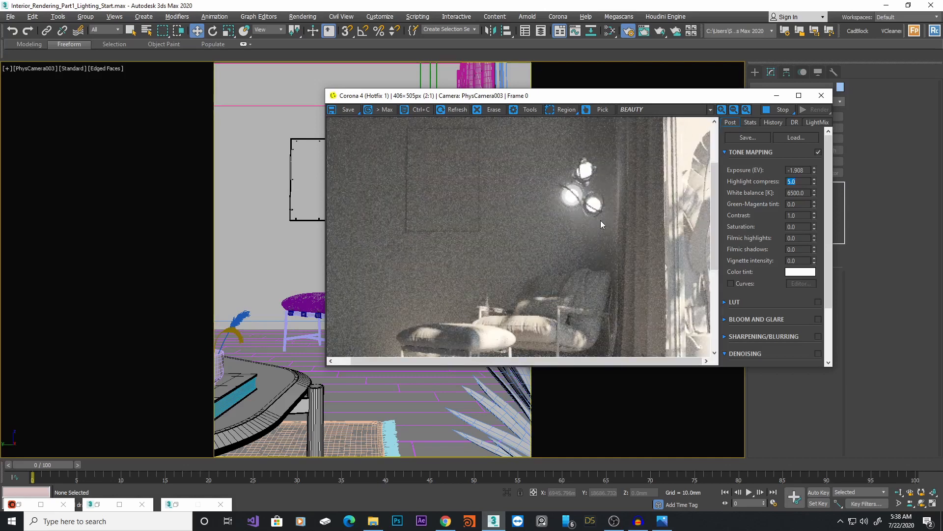
{"action": "scroll", "coordinate": [600, 220], "scroll_direction": "down", "scroll_amount": 1}
{"action": "left_click_drag", "start_coordinate": [661, 98], "coordinate": [610, 212]}
Select the pendant Corona light and switch its color to a Kelvin temperature of 5000
{"action": "left_click", "coordinate": [432, 171]}
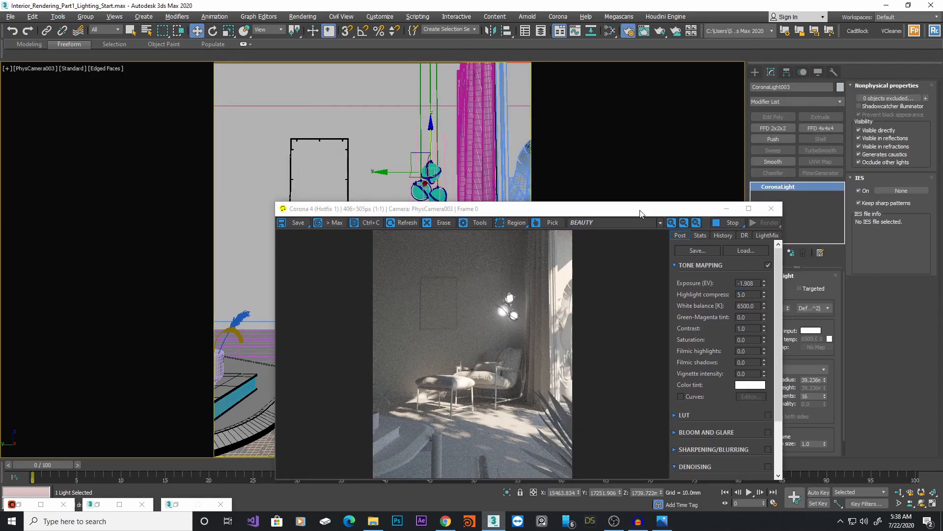
{"action": "left_click_drag", "start_coordinate": [638, 209], "coordinate": [572, 191]}
{"action": "double_click", "coordinate": [774, 308]}
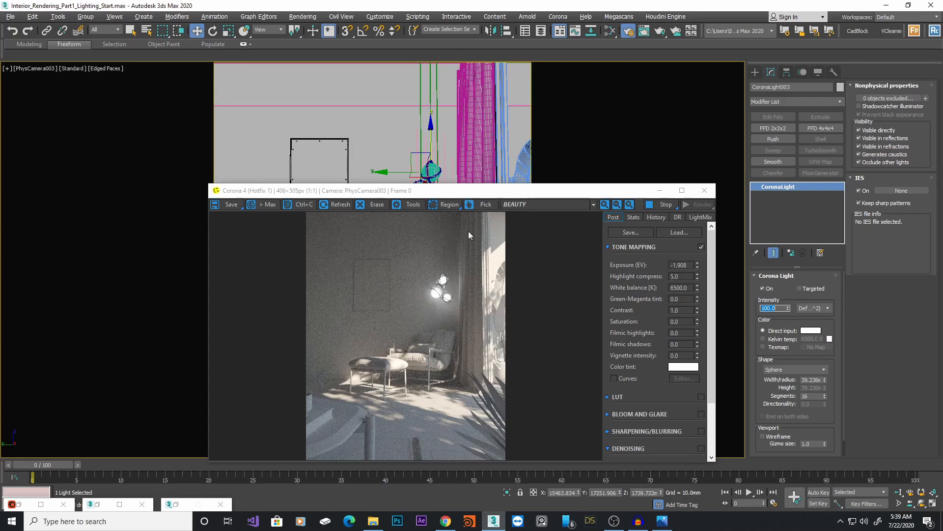
{"action": "left_click_drag", "start_coordinate": [494, 194], "coordinate": [500, 157]}
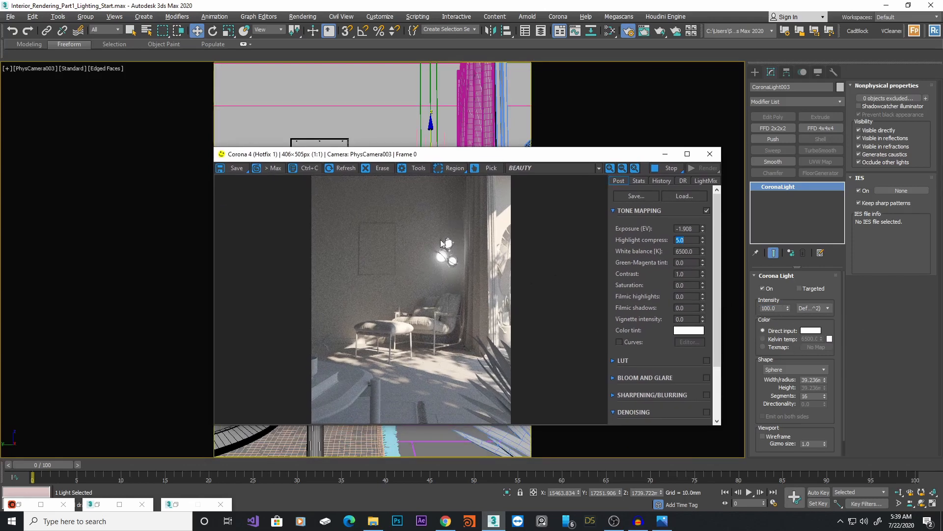
{"action": "left_click", "coordinate": [779, 339]}
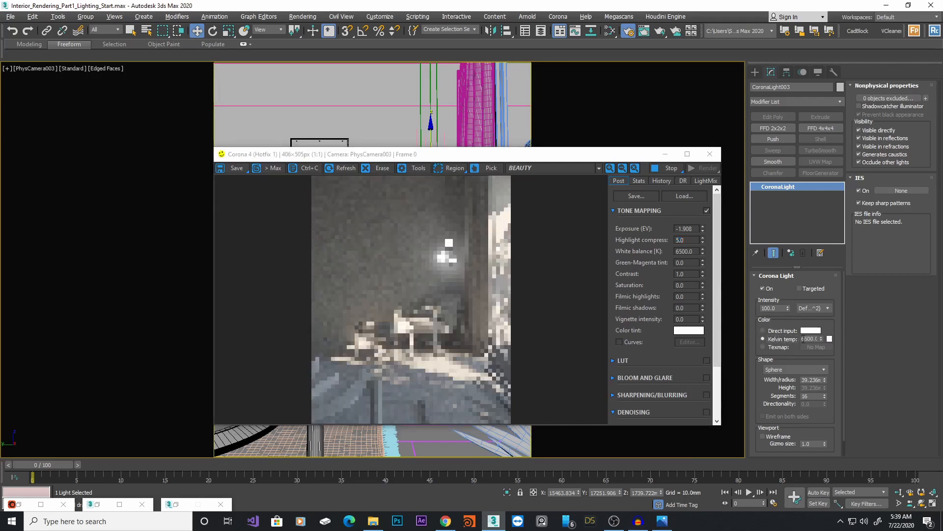
{"action": "double_click", "coordinate": [812, 339]}
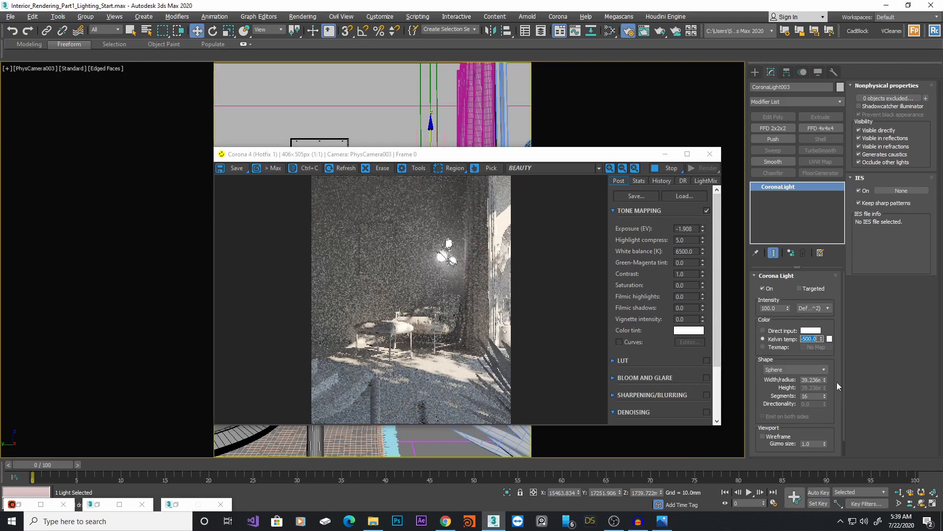
{"action": "type", "text": "50"}
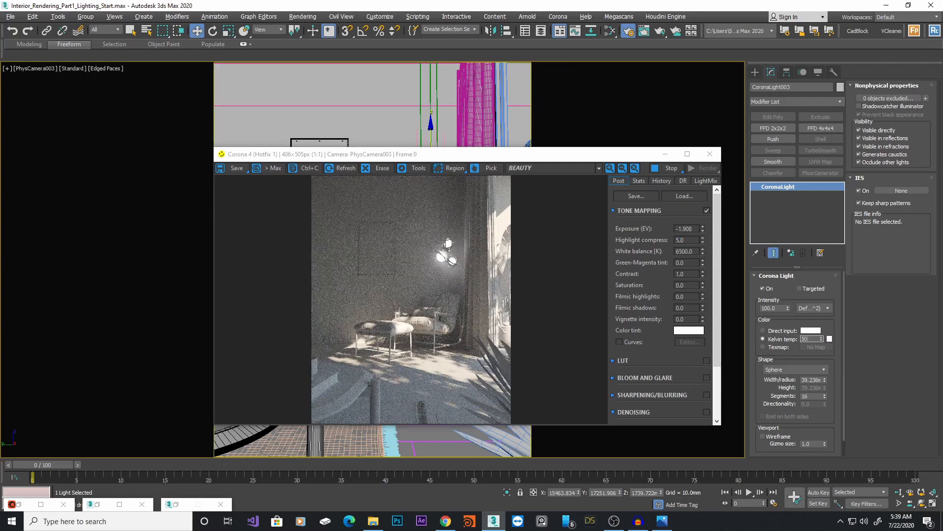
{"action": "type", "text": "00"}
{"action": "key", "text": "Return"}
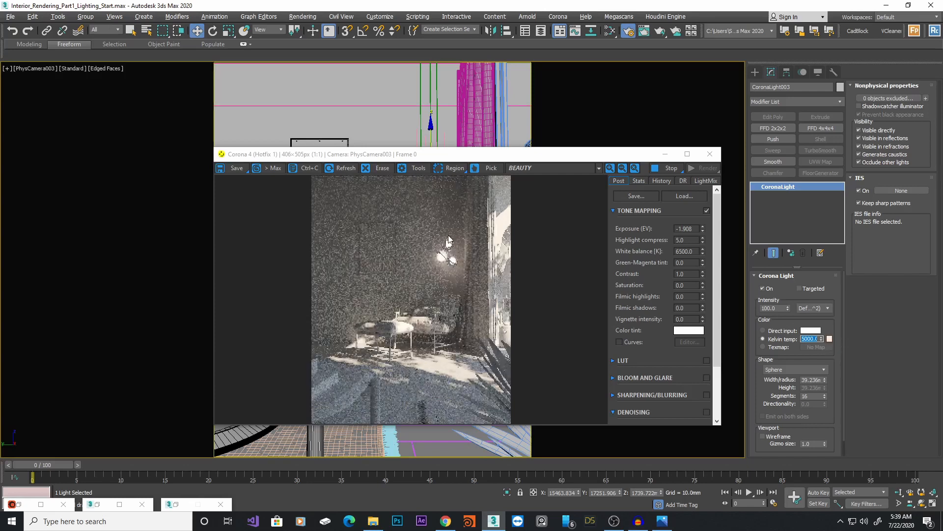
Set the pendant light's Kelvin temperature to 4500
{"action": "type", "text": "3200"}
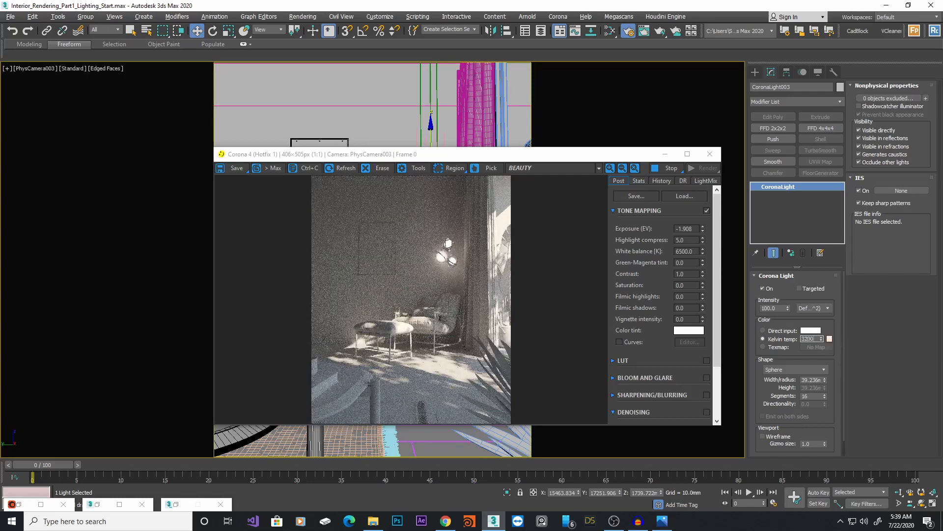
{"action": "key", "text": "Return"}
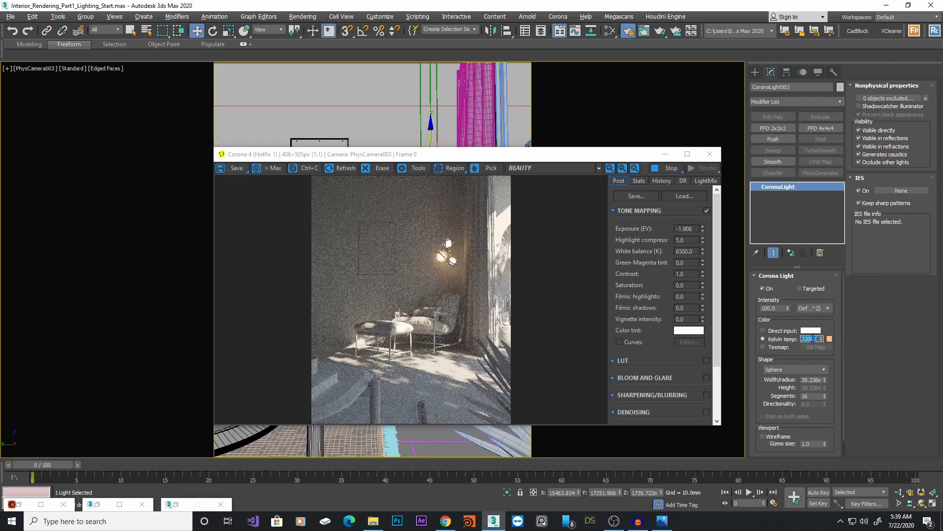
{"action": "type", "text": "80"}
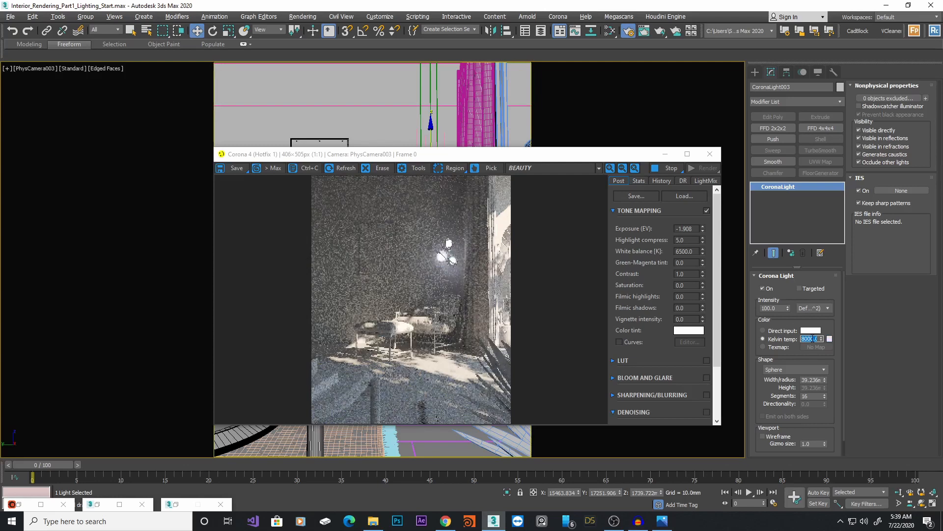
{"action": "type", "text": "1000"}
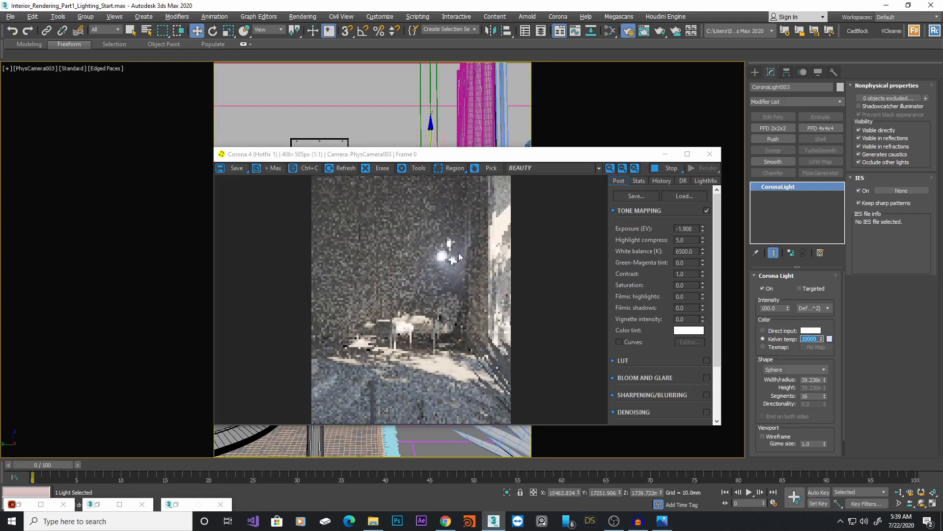
{"action": "type", "text": "5"}
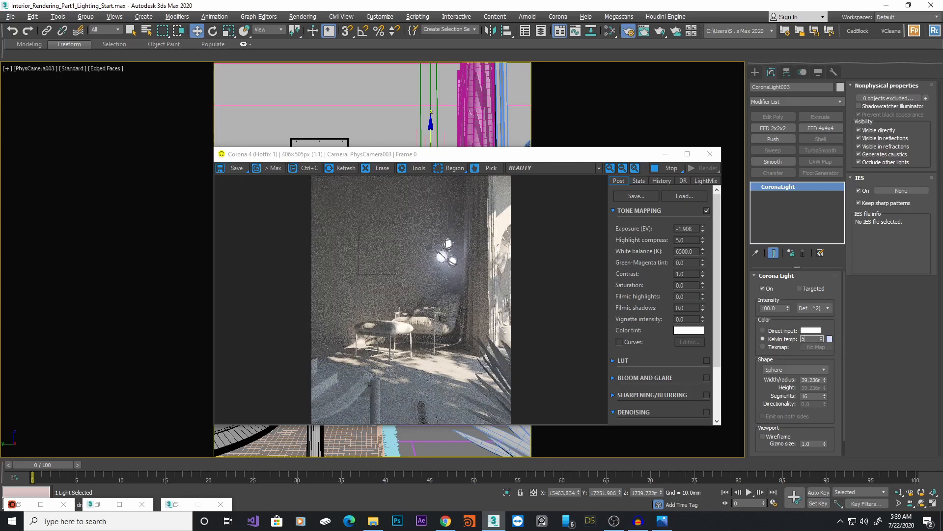
{"action": "key", "text": "Return"}
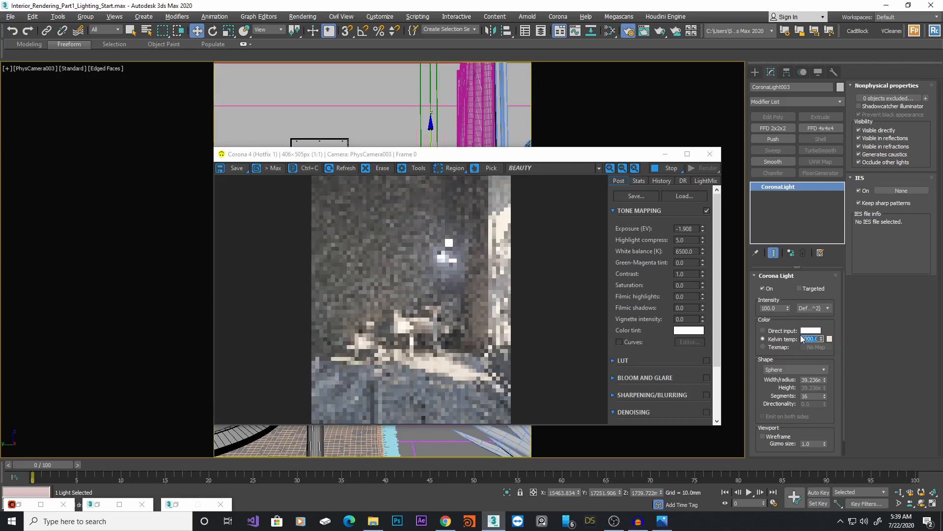
{"action": "type", "text": "4500"}
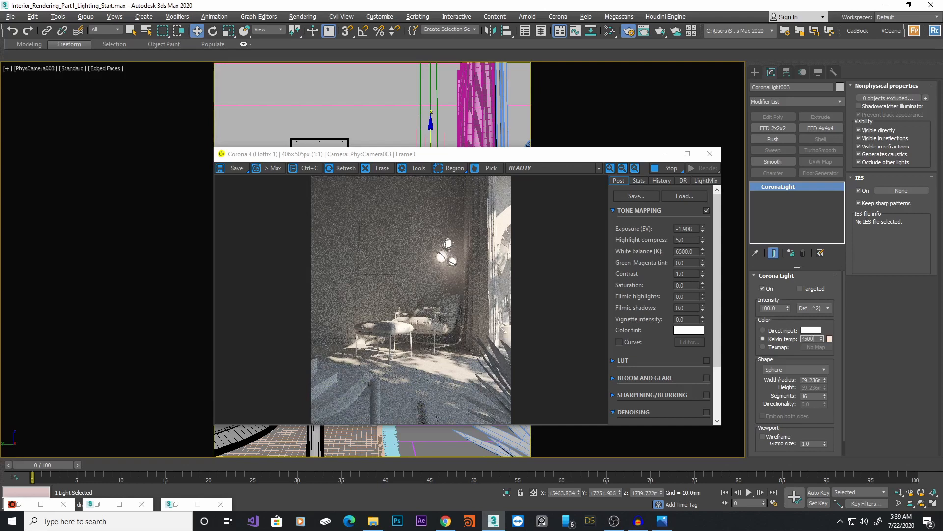
{"action": "key", "text": "Return"}
Turn off the pendant light's direct visibility so the bulbs are hidden from the camera
{"action": "scroll", "coordinate": [459, 247], "scroll_direction": "up", "scroll_amount": 1}
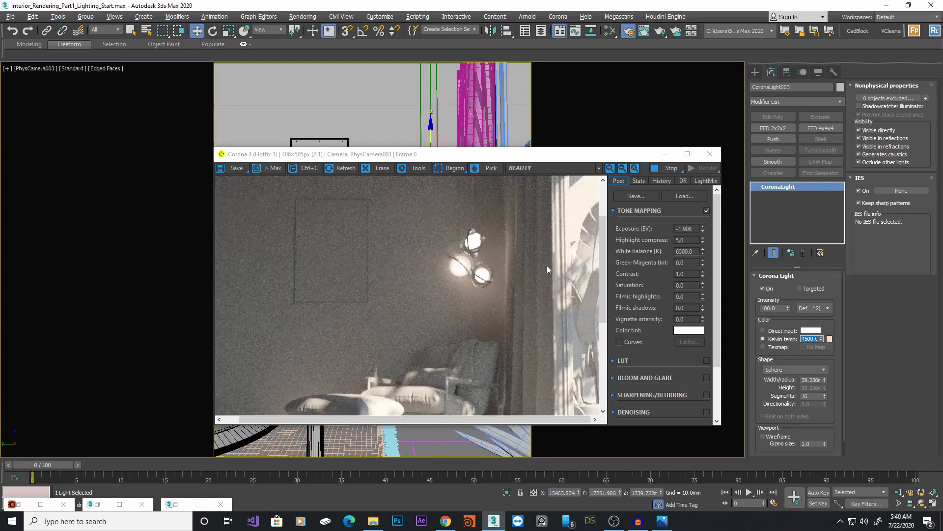
{"action": "scroll", "coordinate": [767, 400], "scroll_direction": "down", "scroll_amount": 1}
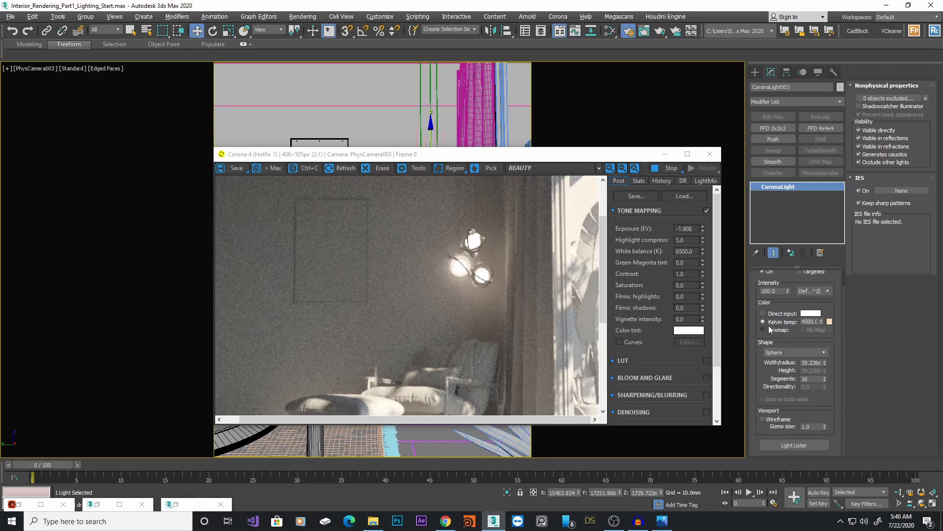
{"action": "left_click", "coordinate": [884, 131]}
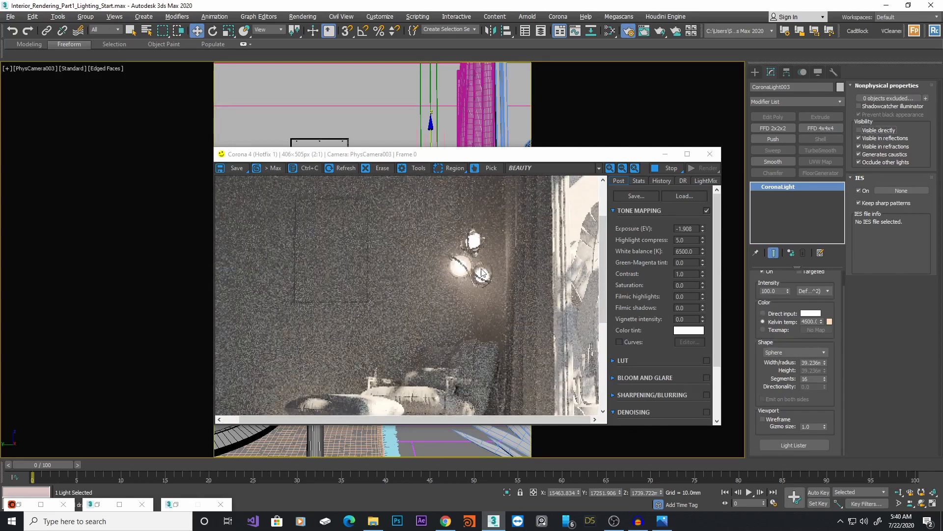
{"action": "left_click", "coordinate": [891, 146]}
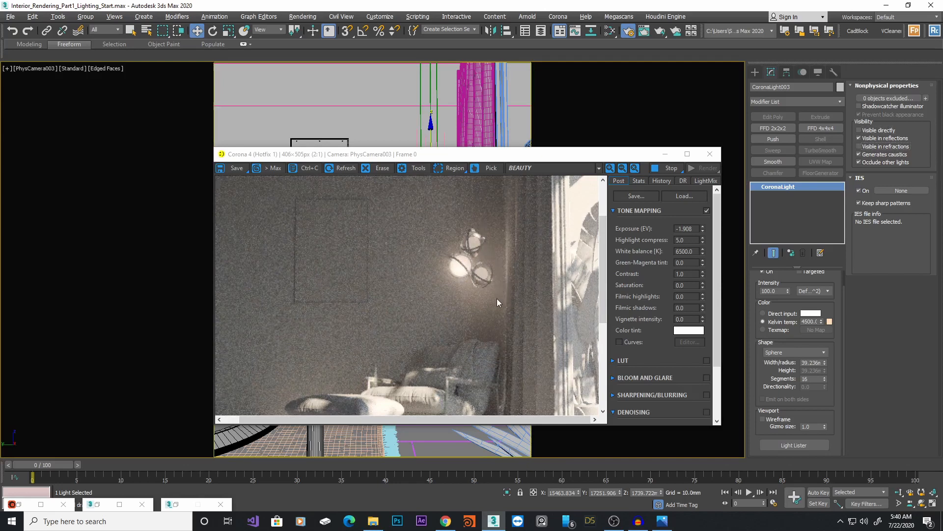
{"action": "scroll", "coordinate": [497, 300], "scroll_direction": "down", "scroll_amount": 1}
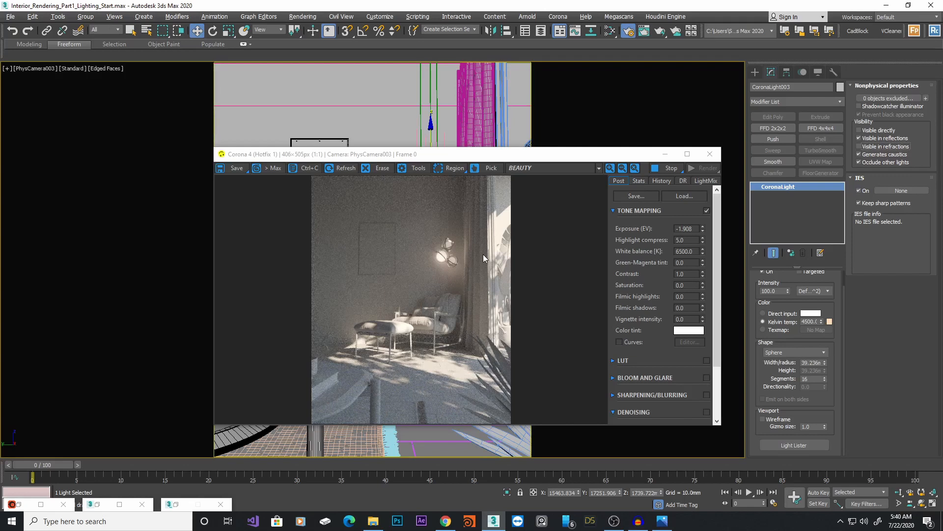
Stop the render and generate an Interactive LightMix setup separated by instanced lights in Render Setup
{"action": "left_click", "coordinate": [709, 181]}
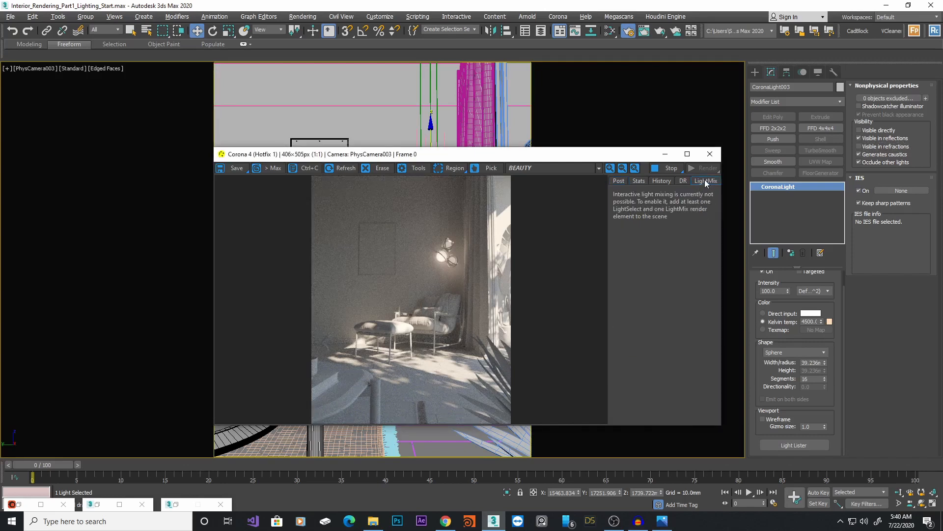
{"action": "left_click_drag", "start_coordinate": [566, 155], "coordinate": [566, 138]}
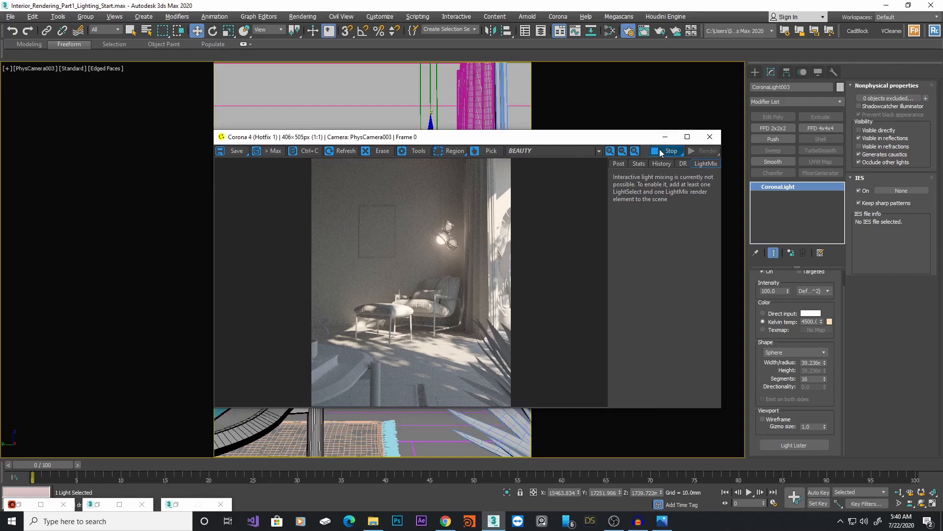
{"action": "left_click", "coordinate": [661, 152]}
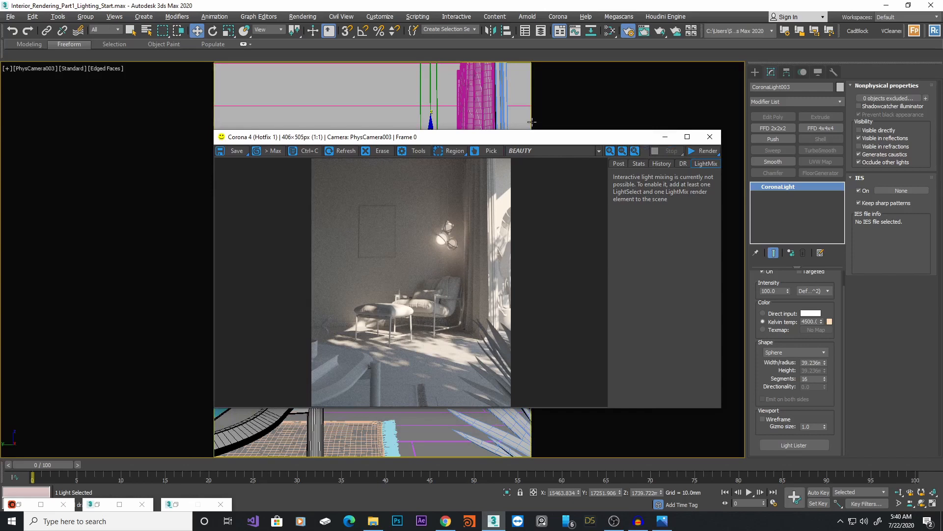
{"action": "left_click", "coordinate": [630, 32]}
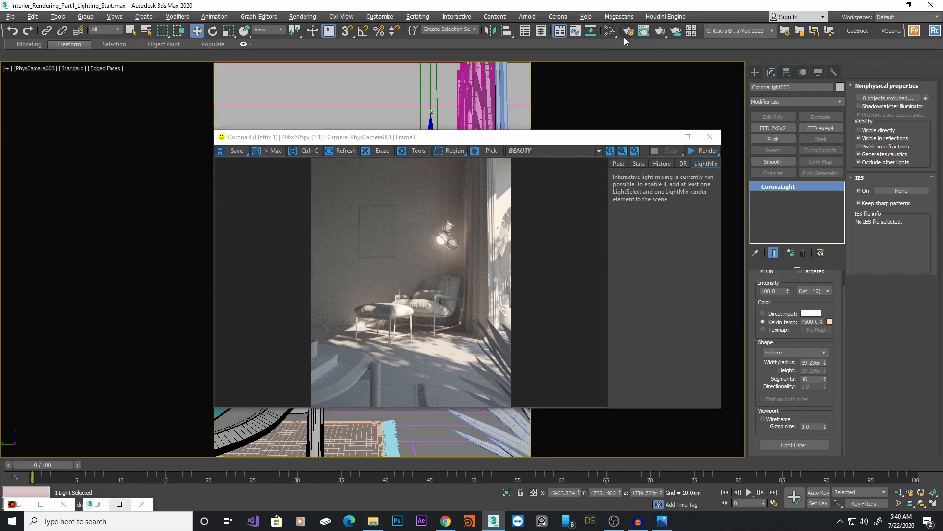
{"action": "left_click", "coordinate": [629, 31]}
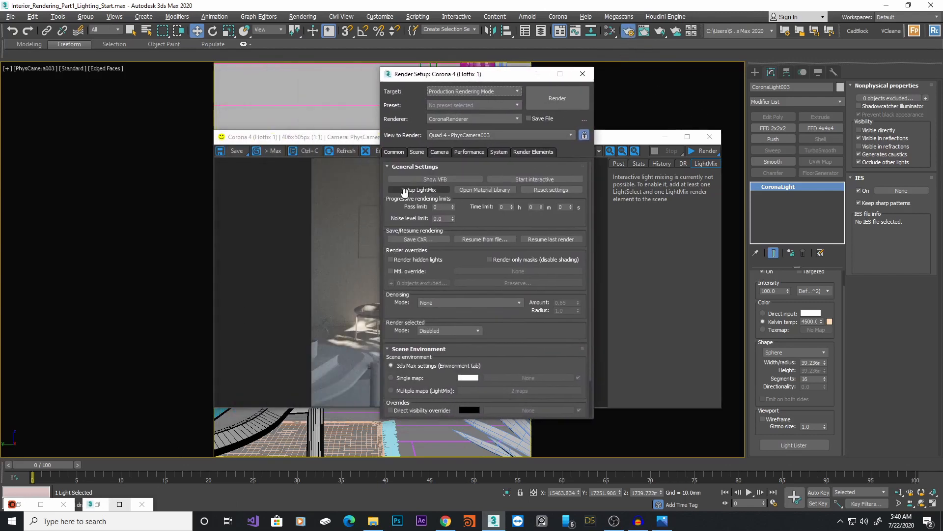
{"action": "left_click", "coordinate": [425, 190]}
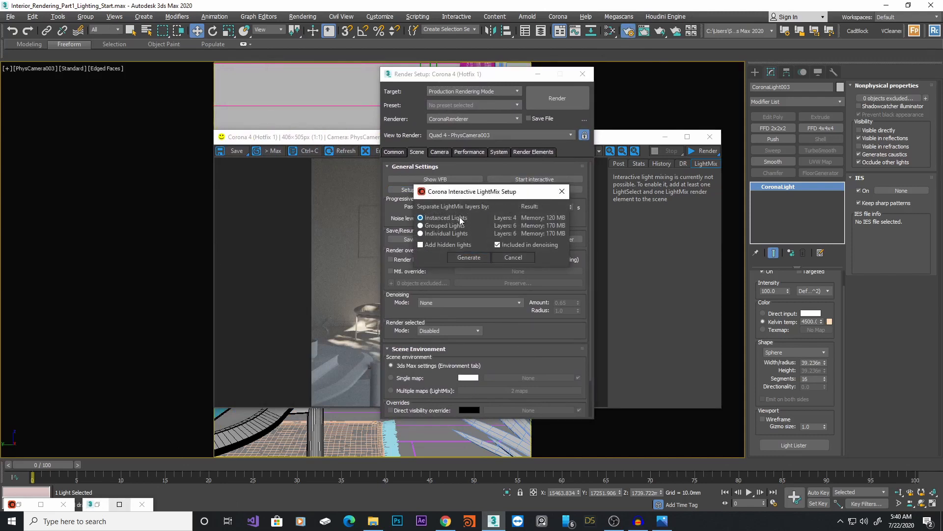
{"action": "left_click", "coordinate": [469, 257]}
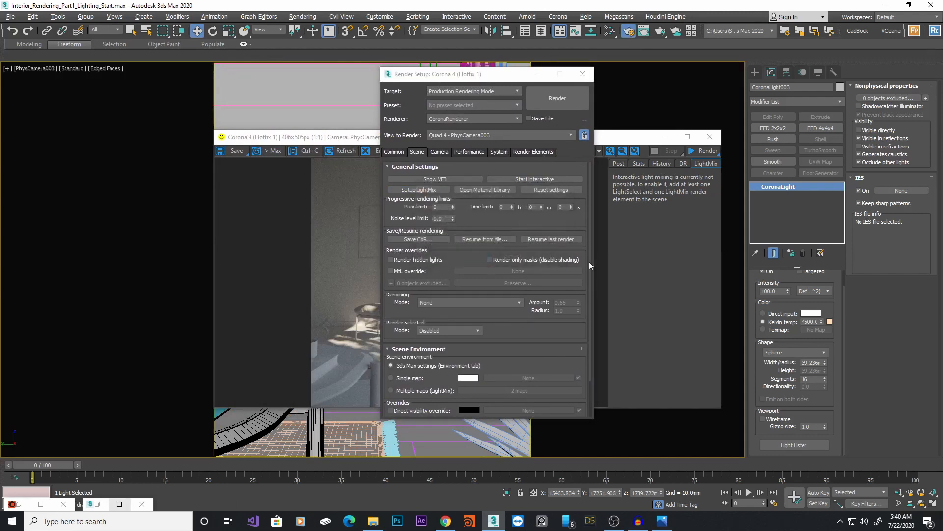
Check the generated LightMix render elements, close Render Setup and start a new interactive render
{"action": "left_click", "coordinate": [534, 152]}
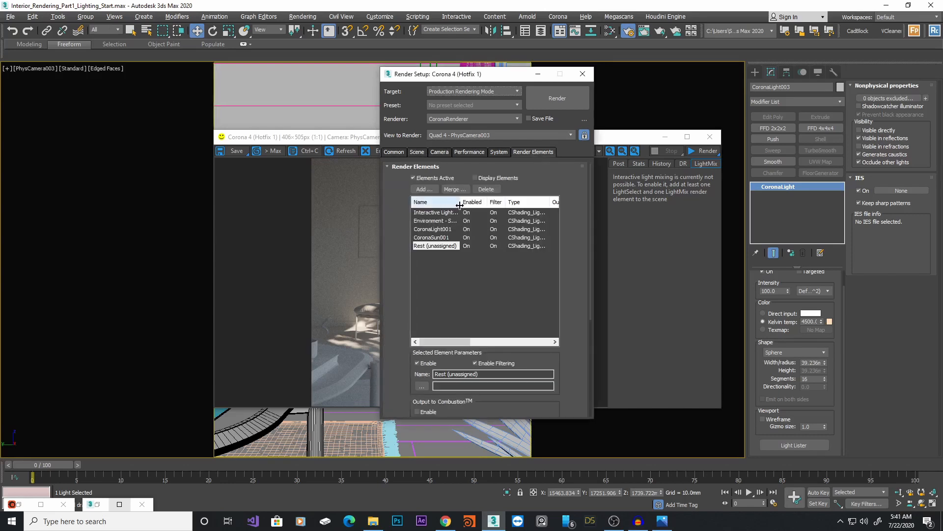
{"action": "double_click", "coordinate": [459, 205]}
{"action": "left_click", "coordinate": [448, 212]}
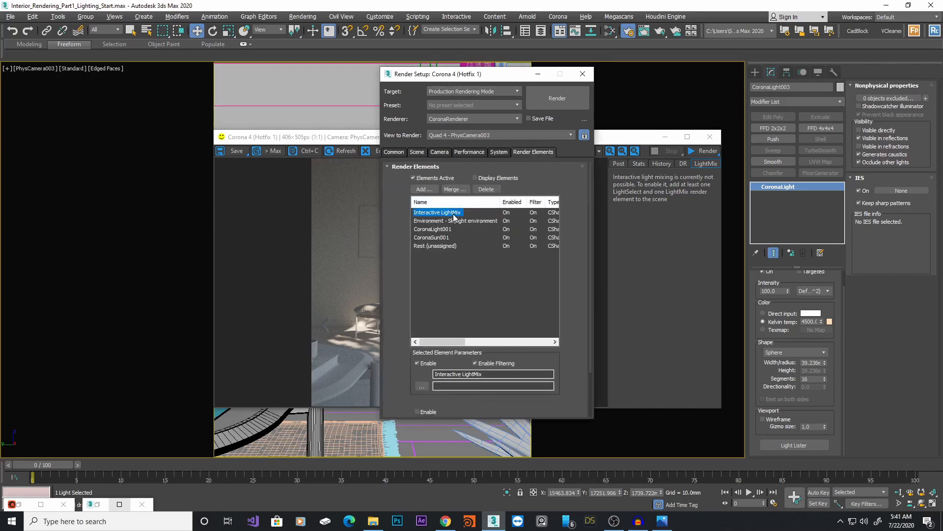
{"action": "left_click", "coordinate": [461, 220]}
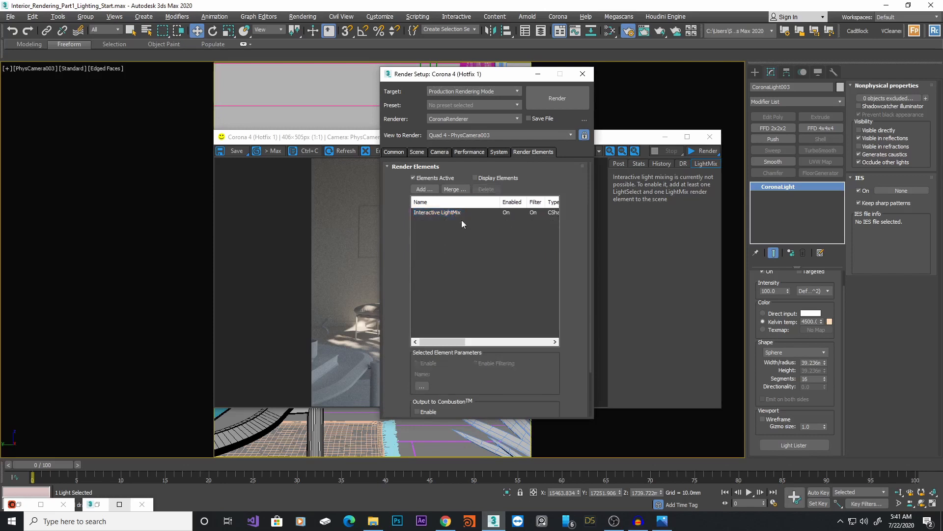
{"action": "left_click", "coordinate": [443, 229]}
{"action": "left_click", "coordinate": [443, 237]}
{"action": "left_click", "coordinate": [445, 243]}
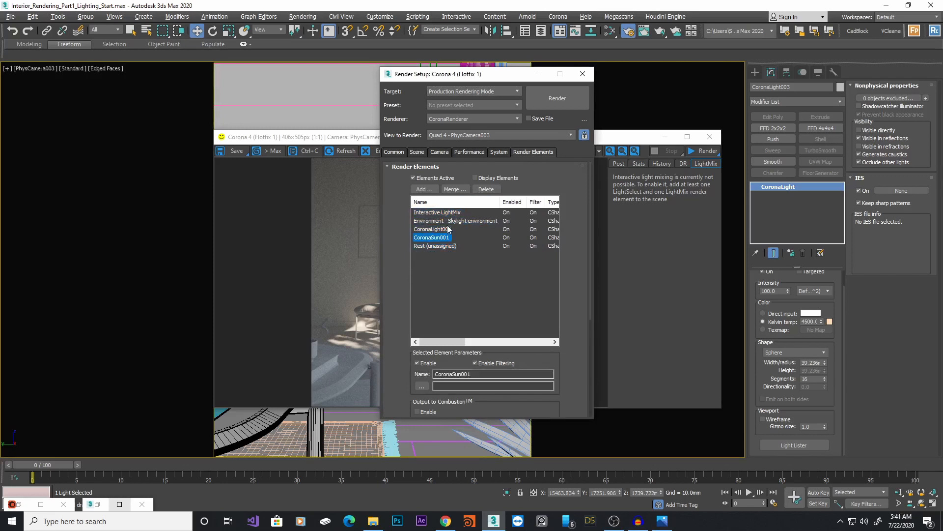
{"action": "left_click", "coordinate": [443, 229]}
{"action": "left_click", "coordinate": [452, 221]}
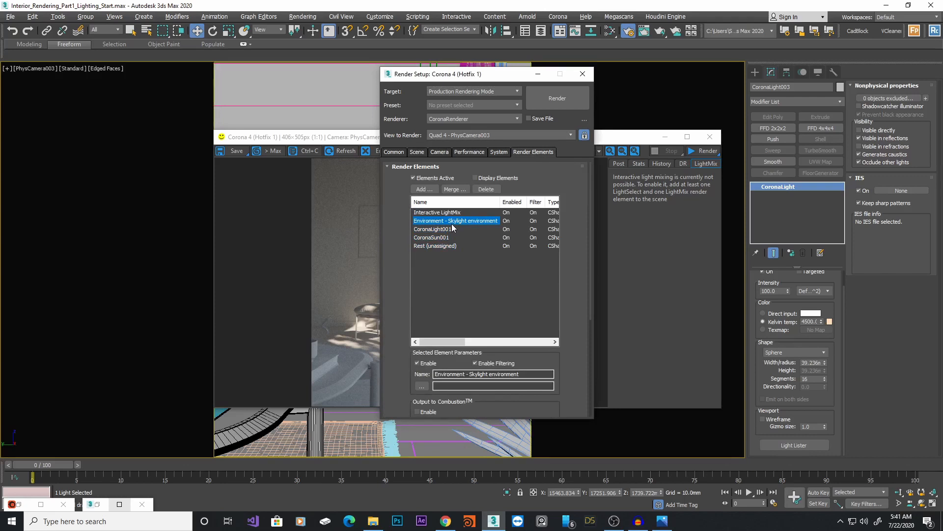
{"action": "left_click", "coordinate": [586, 73]}
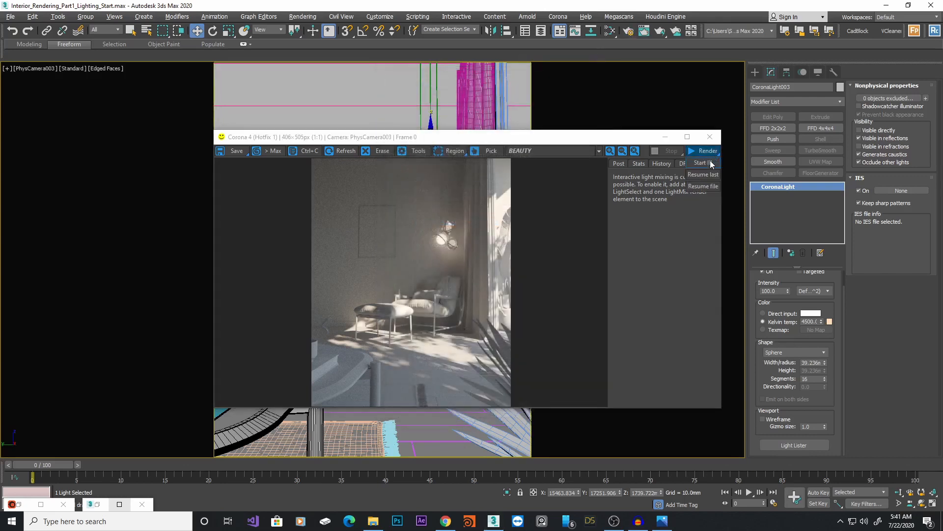
{"action": "left_click", "coordinate": [711, 163]}
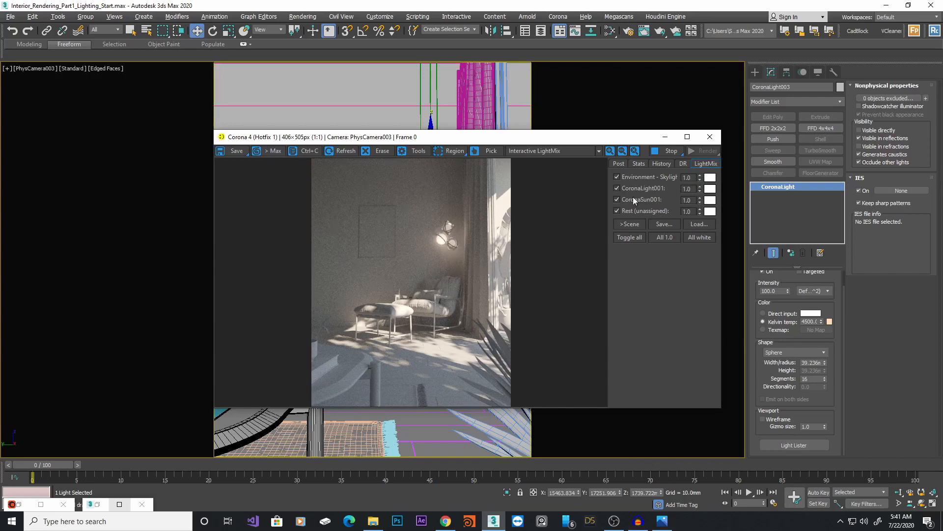
Stop the render and toggle each LightMix layer to preview the lights separately, leaving Rest (unassigned) switched off
{"action": "left_click", "coordinate": [670, 150]}
{"action": "left_click_drag", "start_coordinate": [594, 142], "coordinate": [626, 130]}
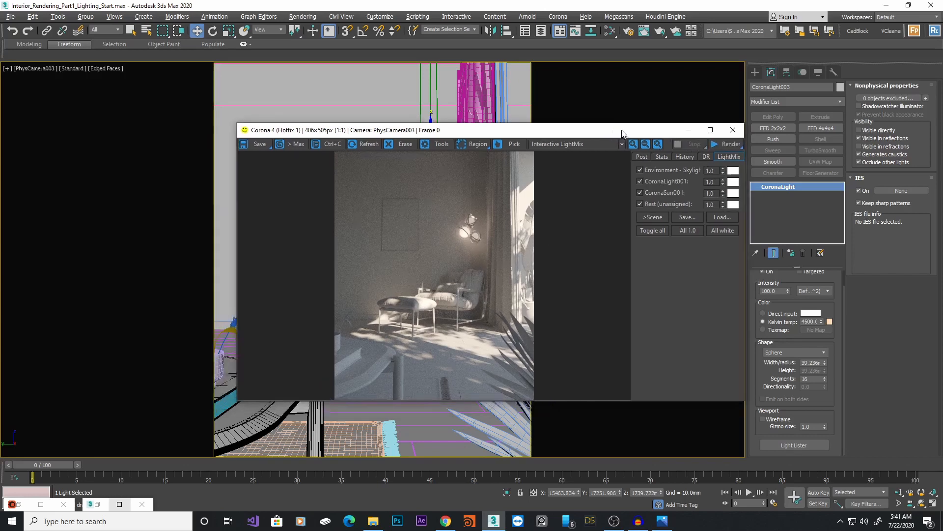
{"action": "left_click", "coordinate": [649, 166]}
{"action": "left_click", "coordinate": [650, 177]}
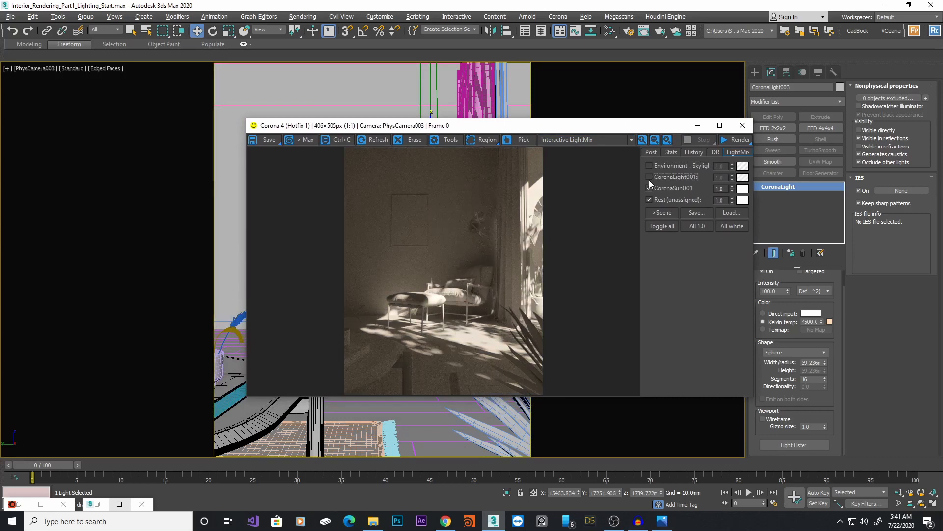
{"action": "left_click", "coordinate": [650, 188]}
{"action": "left_click", "coordinate": [650, 199]}
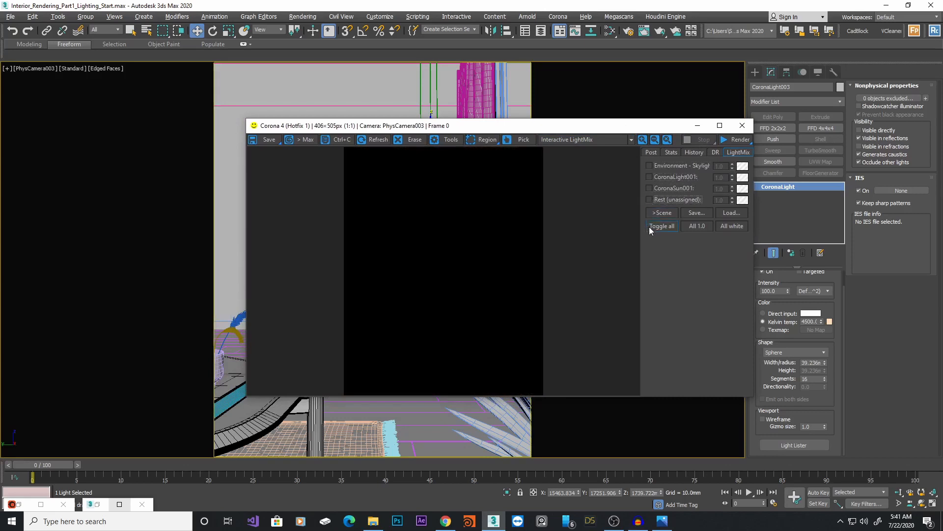
{"action": "left_click", "coordinate": [650, 188]}
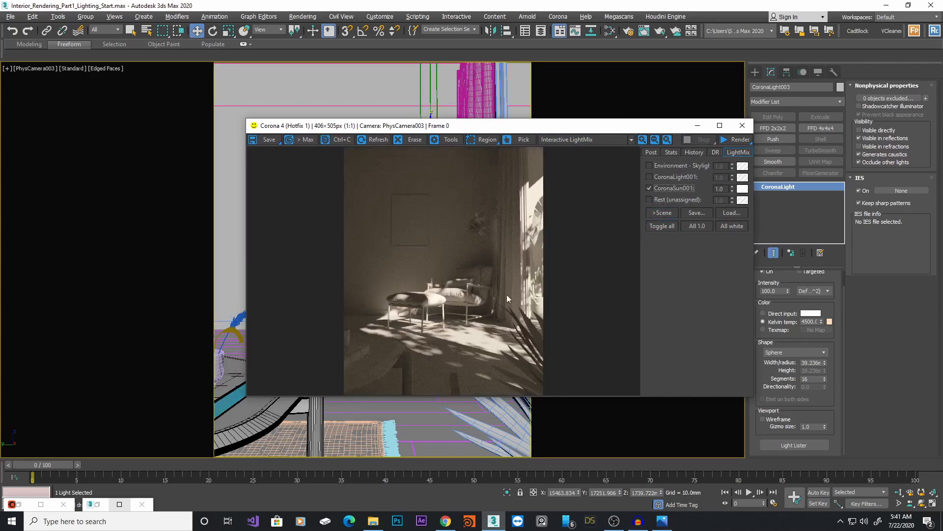
{"action": "left_click", "coordinate": [650, 189]}
{"action": "left_click", "coordinate": [650, 178]}
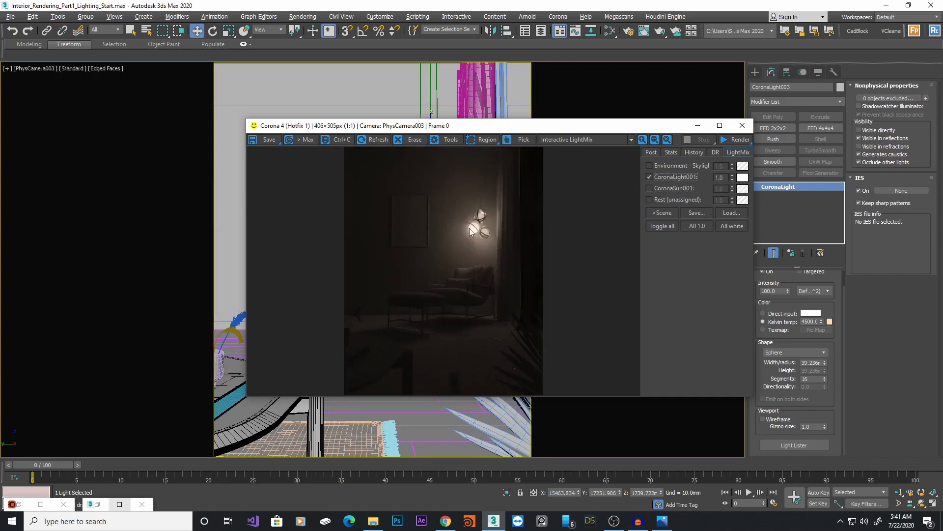
{"action": "left_click", "coordinate": [650, 178]}
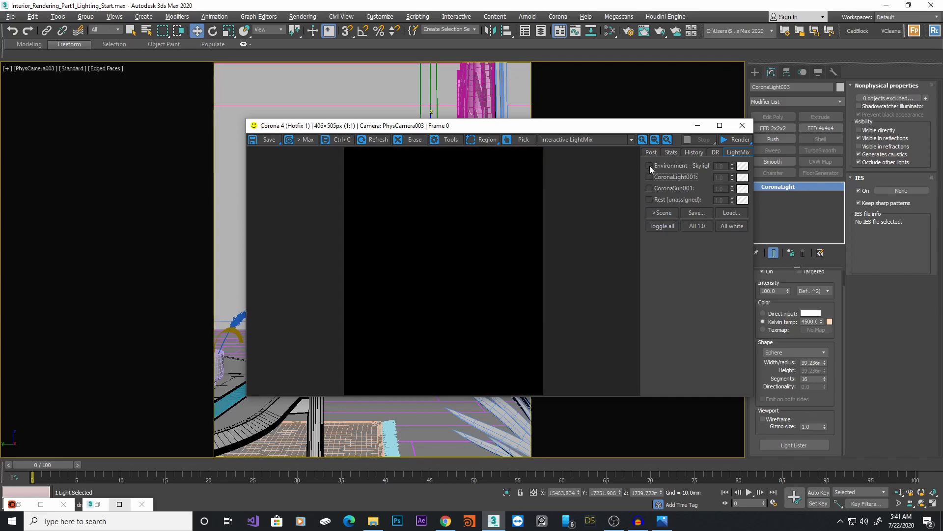
{"action": "left_click", "coordinate": [650, 166]}
{"action": "left_click", "coordinate": [650, 178]}
{"action": "left_click", "coordinate": [649, 188]}
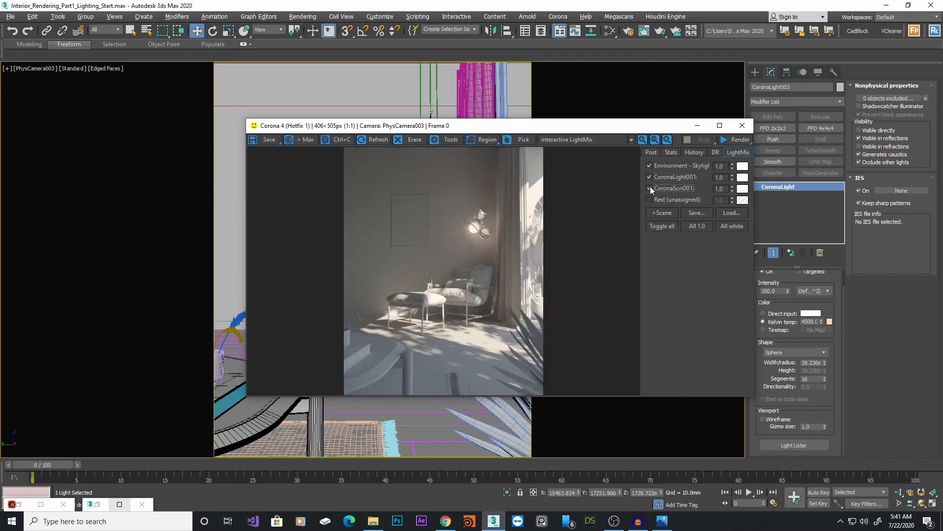
Try raising the CoronaLight001 LightMix multiplier and tinting its light colour, cancelling the colour change
{"action": "left_click_drag", "start_coordinate": [733, 177], "coordinate": [753, 448]}
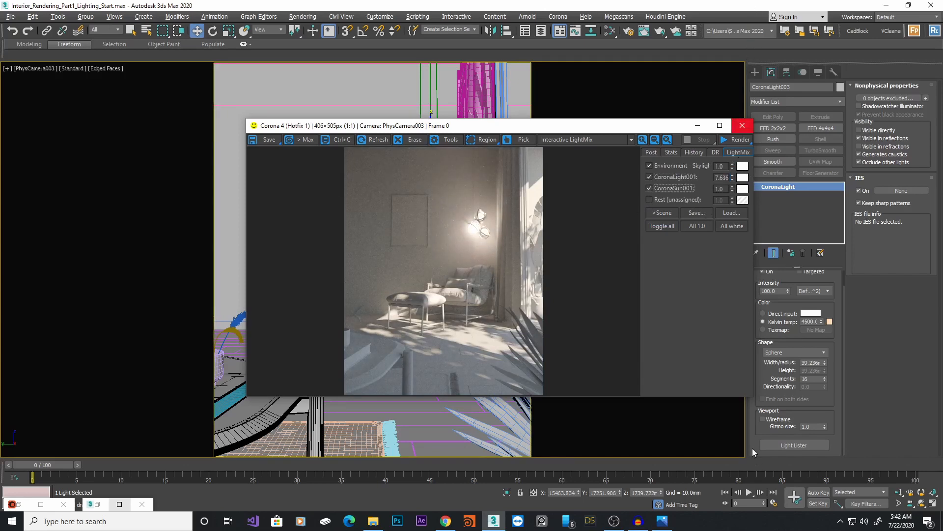
{"action": "left_click", "coordinate": [743, 178]}
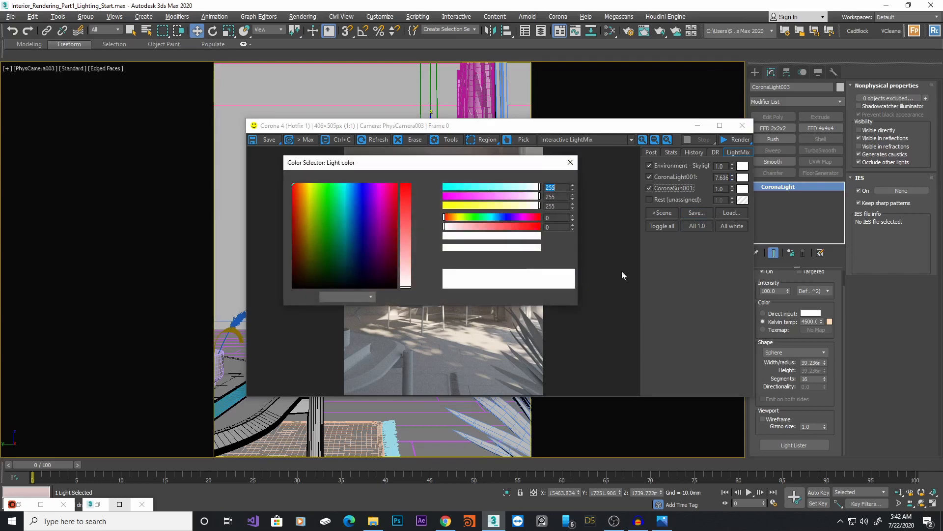
{"action": "left_click_drag", "start_coordinate": [464, 248], "coordinate": [453, 248]}
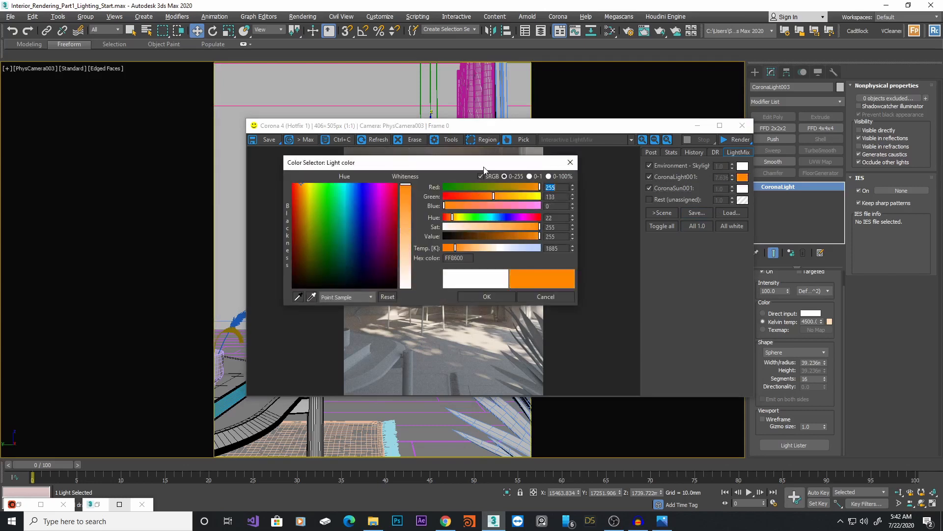
{"action": "left_click_drag", "start_coordinate": [486, 164], "coordinate": [450, 320]}
{"action": "left_click_drag", "start_coordinate": [487, 404], "coordinate": [492, 404]}
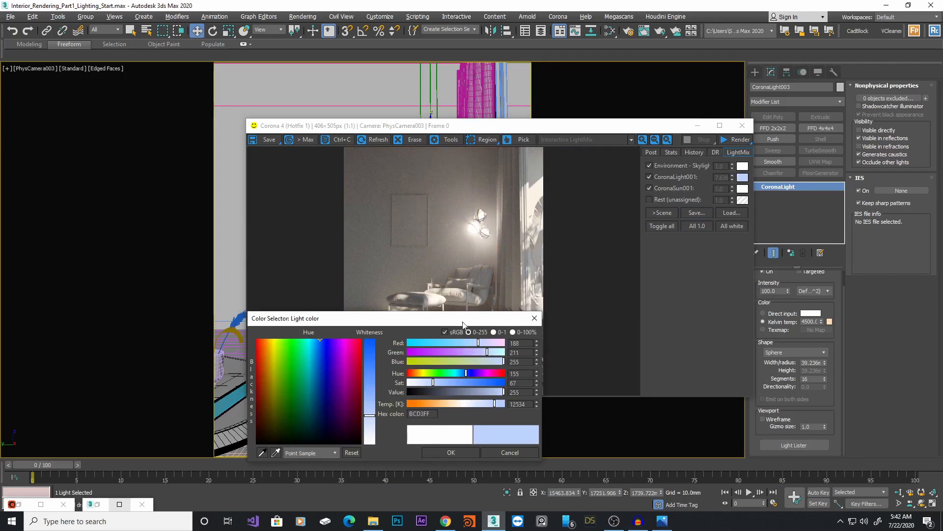
{"action": "left_click_drag", "start_coordinate": [459, 318], "coordinate": [461, 270]}
{"action": "left_click", "coordinate": [525, 406]}
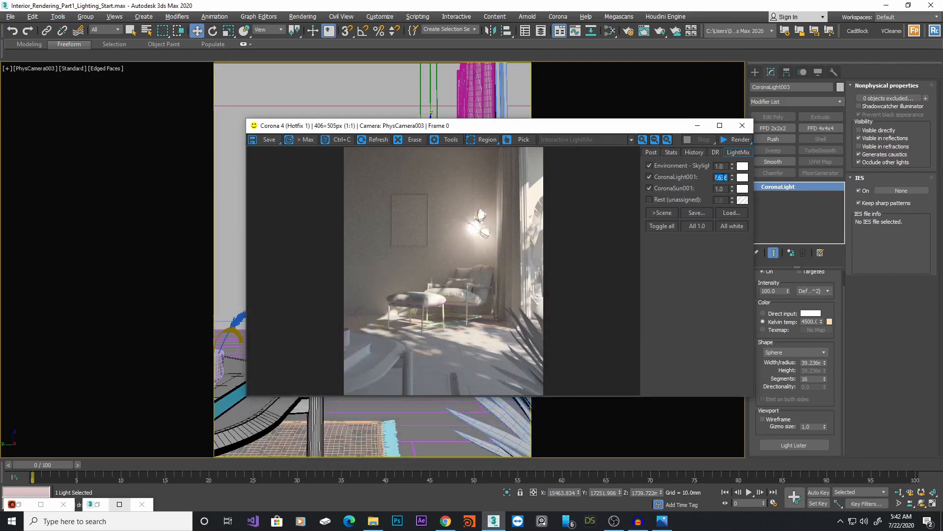
Set the CoronaLight001 LightMix multiplier to 1.0 and the CoronaSun001 multiplier to 2.0
{"action": "type", "text": "1"}
{"action": "key", "text": "Return"}
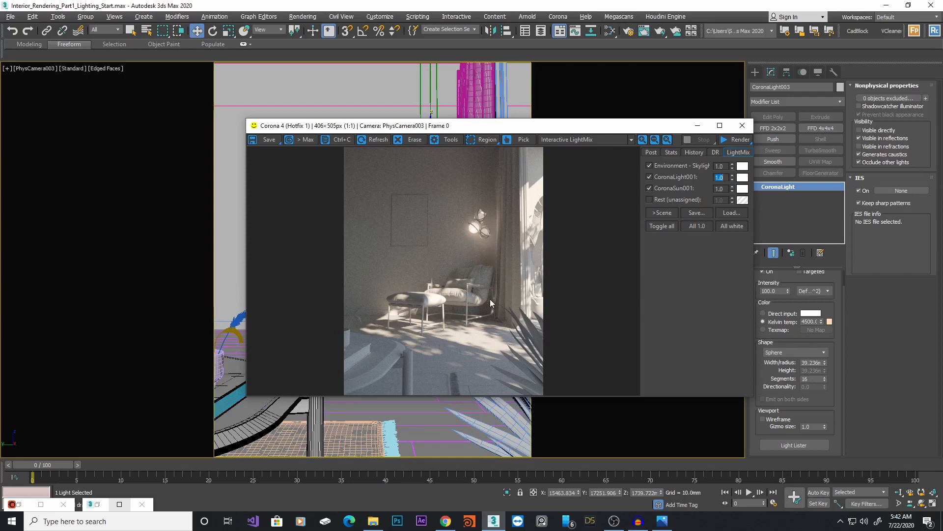
{"action": "double_click", "coordinate": [726, 190]}
{"action": "type", "text": "2"}
{"action": "key", "text": "Return"}
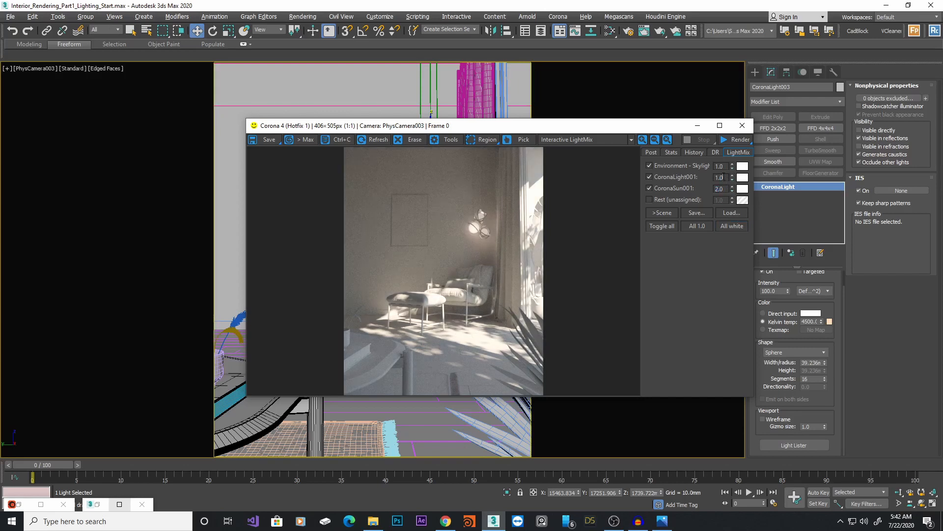
Set the CoronaLight001 LightMix multiplier to 2.0
{"action": "double_click", "coordinate": [723, 177]}
{"action": "type", "text": "3"}
{"action": "key", "text": "Return"}
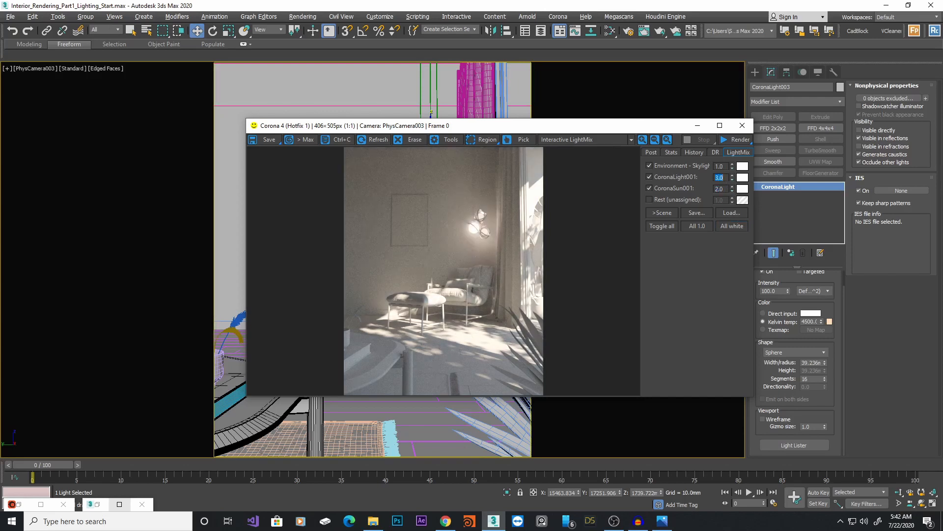
{"action": "type", "text": "2"}
{"action": "key", "text": "Return"}
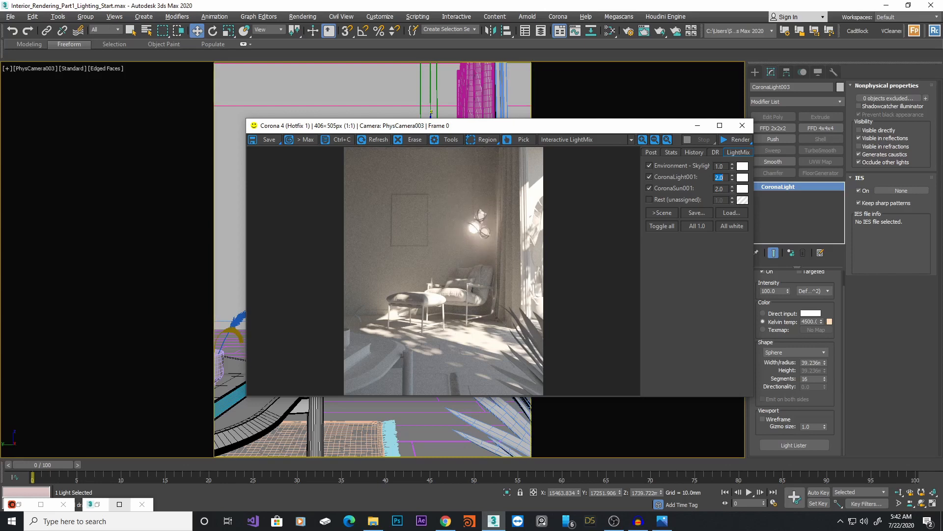
Set the Environment - Skylight LightMix multiplier to 1.50
{"action": "double_click", "coordinate": [726, 166]}
{"action": "type", "text": "1"}
{"action": "key", "text": "Return"}
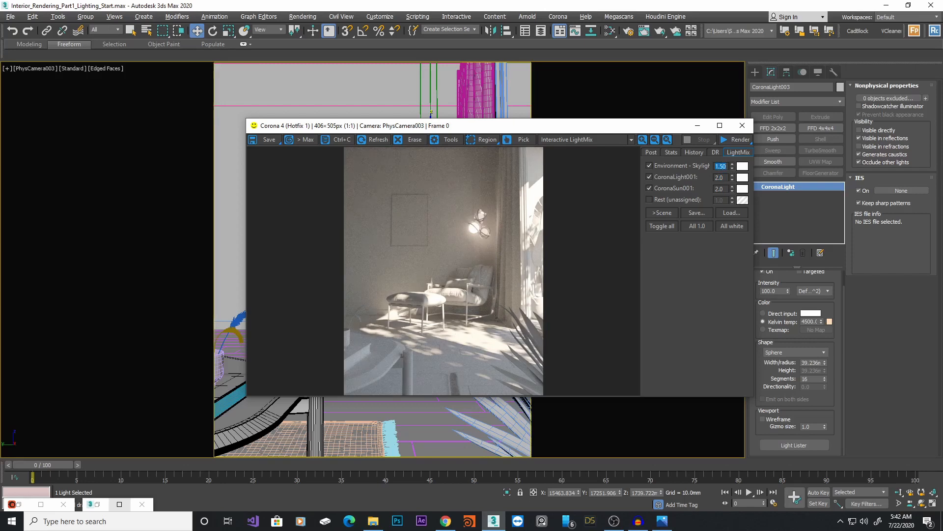
{"action": "left_click_drag", "start_coordinate": [649, 125], "coordinate": [562, 109]}
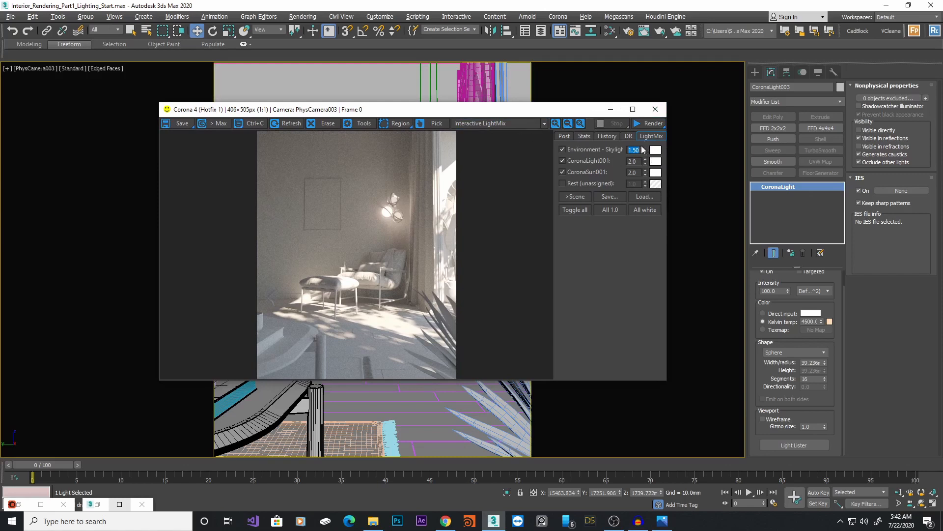
Preview the CoronaLight001 render element alone, then switch back to the Interactive LightMix display
{"action": "left_click", "coordinate": [508, 125]}
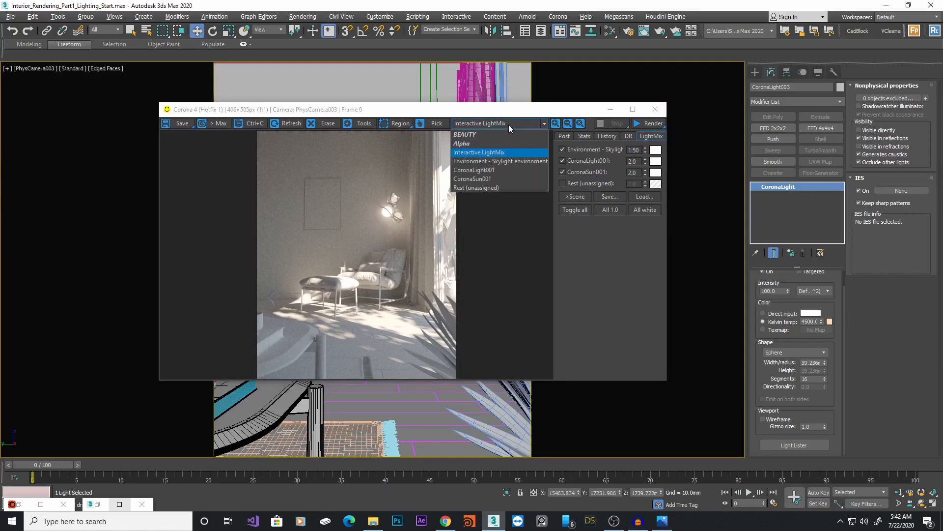
{"action": "left_click", "coordinate": [489, 171]}
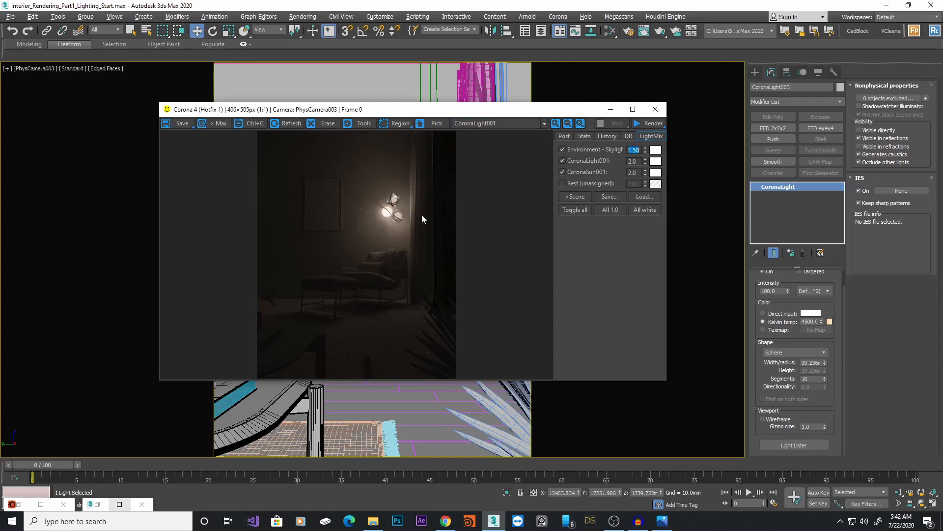
{"action": "left_click", "coordinate": [516, 124]}
{"action": "left_click", "coordinate": [484, 155]}
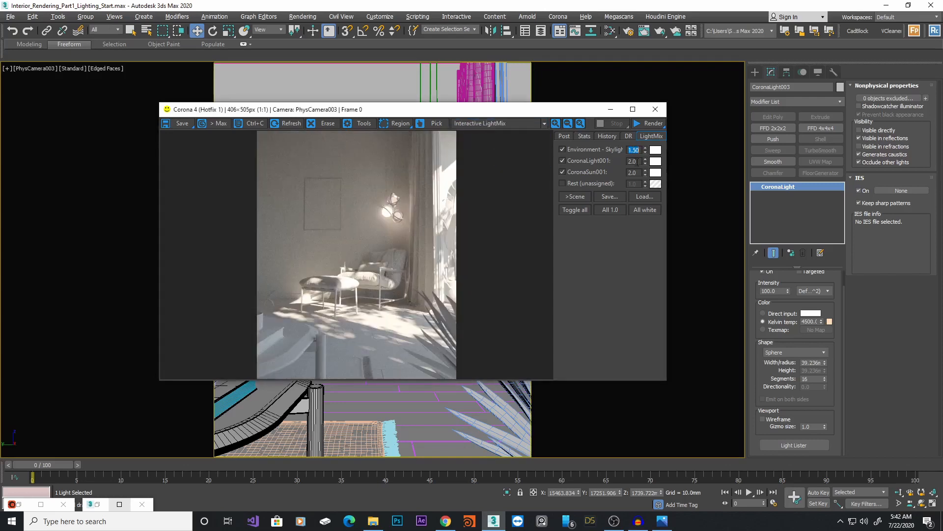
Try a CoronaLight001 LightMix multiplier of 50
{"action": "key", "text": "Tab"}
{"action": "type", "text": "50"}
{"action": "key", "text": "Return"}
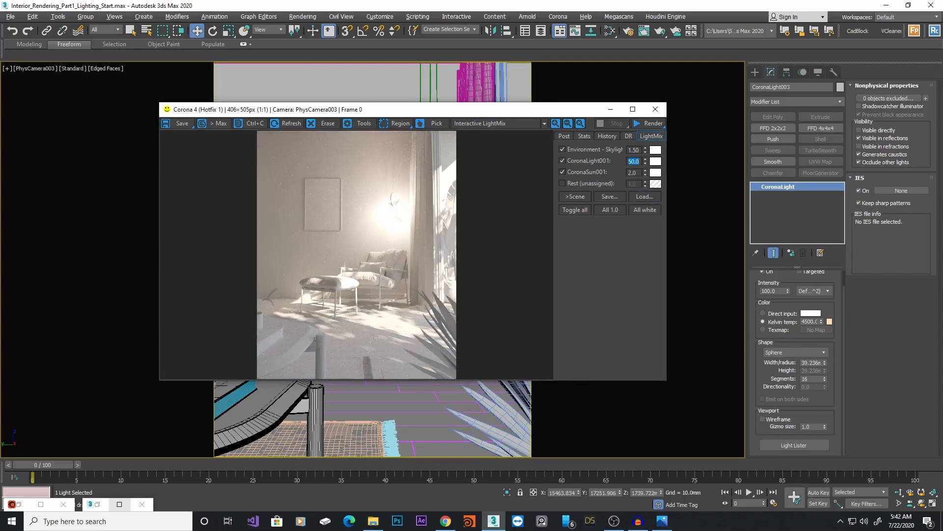
Compare the CoronaLight001 element and the BEAUTY pass, then return to the Interactive LightMix display
{"action": "left_click", "coordinate": [515, 123]}
{"action": "left_click", "coordinate": [490, 170]}
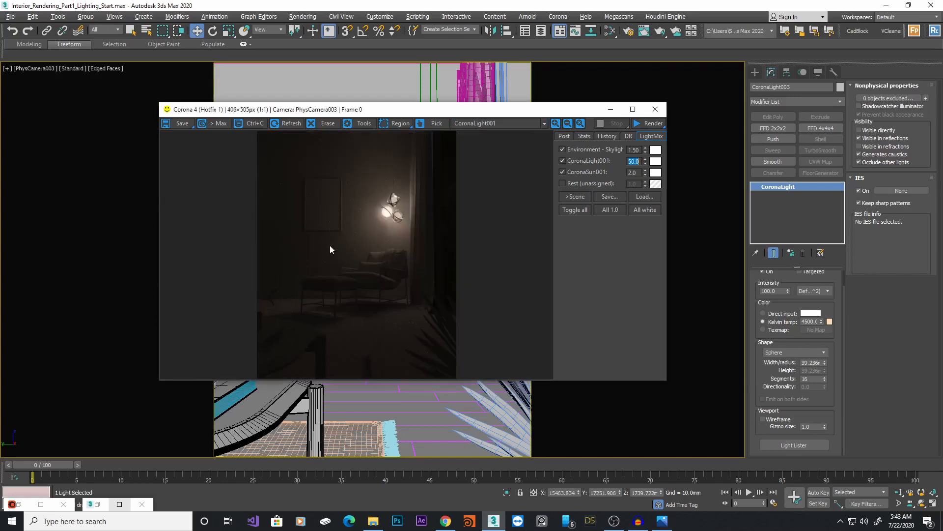
{"action": "left_click", "coordinate": [479, 124]}
{"action": "left_click", "coordinate": [470, 135]}
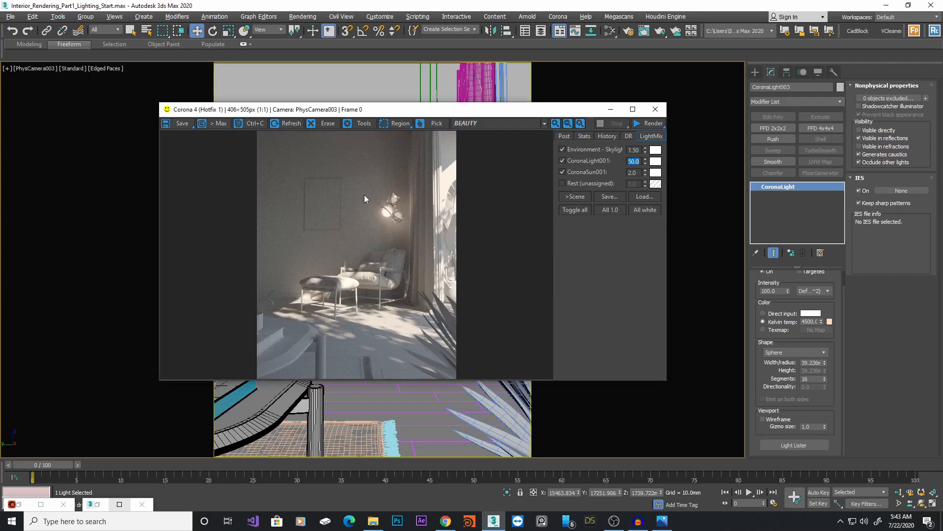
{"action": "left_click", "coordinate": [480, 125]}
{"action": "left_click", "coordinate": [487, 152]}
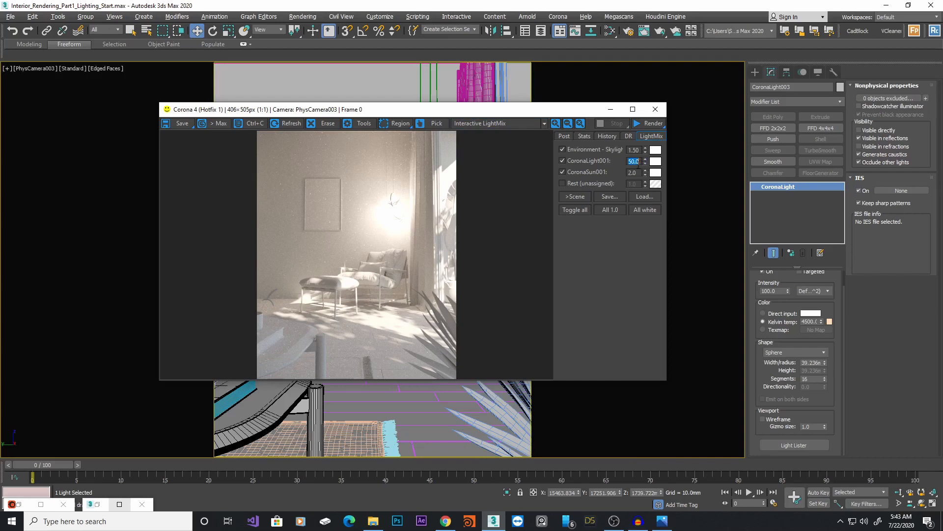
Set the CoronaLight001 LightMix multiplier back to 2.0
{"action": "type", "text": "2"}
{"action": "key", "text": "Return"}
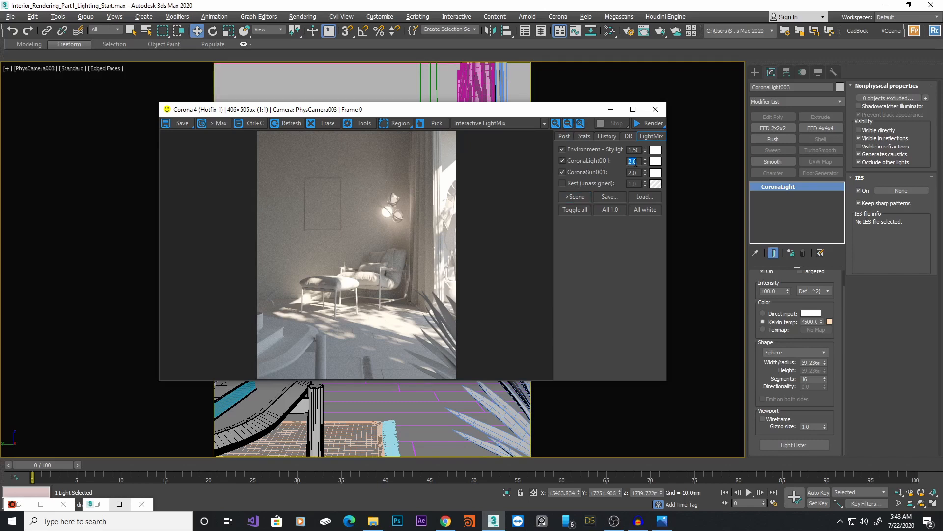
{"action": "left_click_drag", "start_coordinate": [580, 109], "coordinate": [601, 178]}
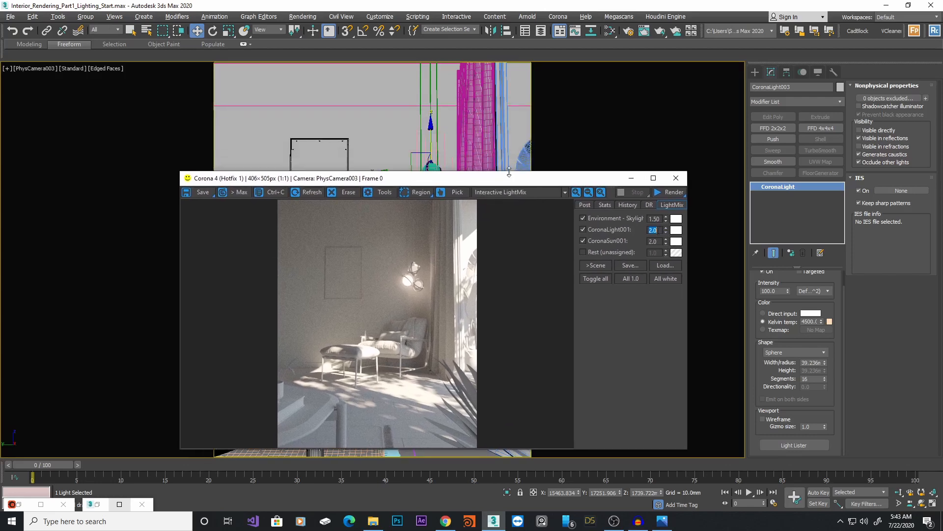
{"action": "left_click_drag", "start_coordinate": [499, 180], "coordinate": [510, 215]}
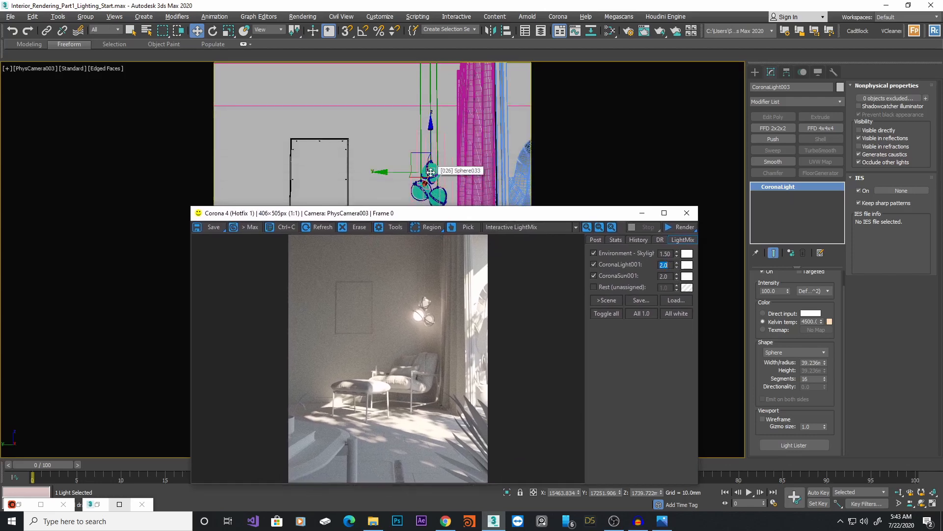
Set the pendant light's intensity to 200 and lower its CoronaLight001 LightMix multiplier to 1.0
{"action": "double_click", "coordinate": [778, 290]}
{"action": "type", "text": "2"}
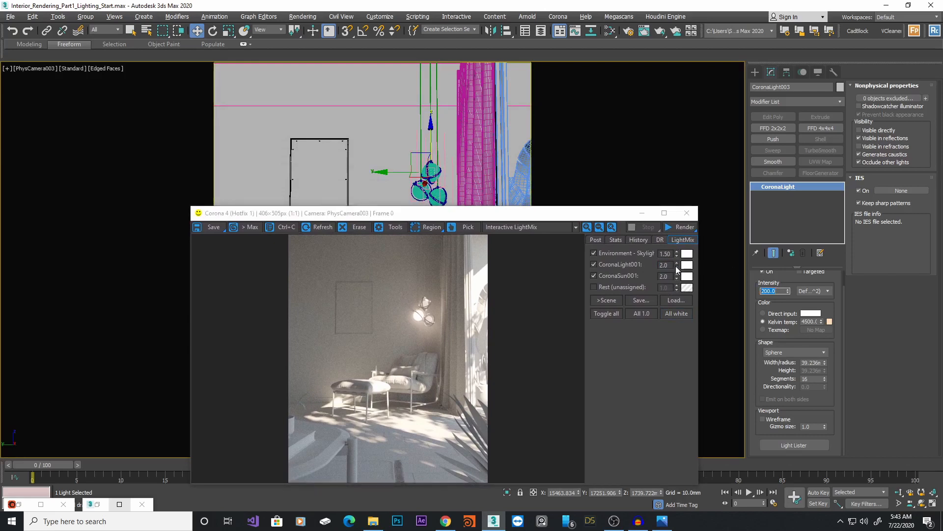
{"action": "left_click", "coordinate": [677, 267]}
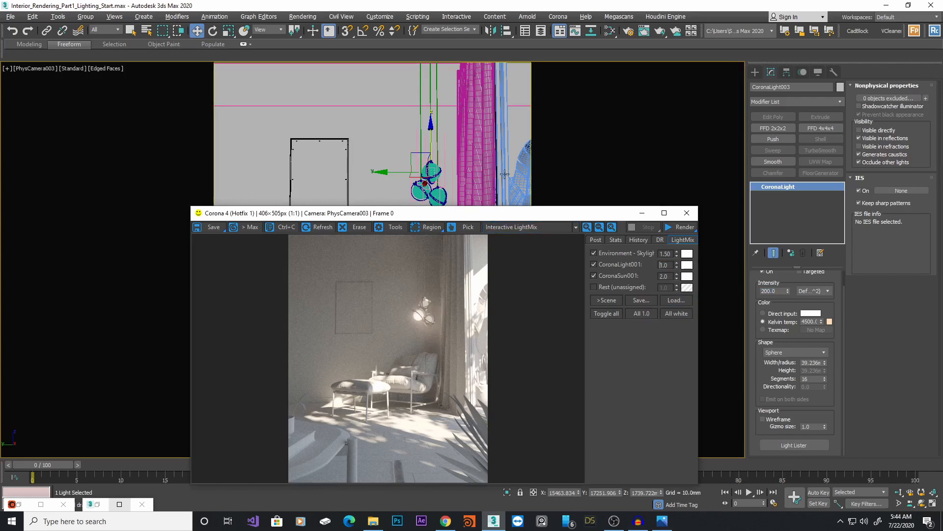
Select the Corona Sun, set its intensity to 2.0 and reset its CoronaSun001 LightMix multiplier to 1.0
{"action": "left_click", "coordinate": [483, 146]}
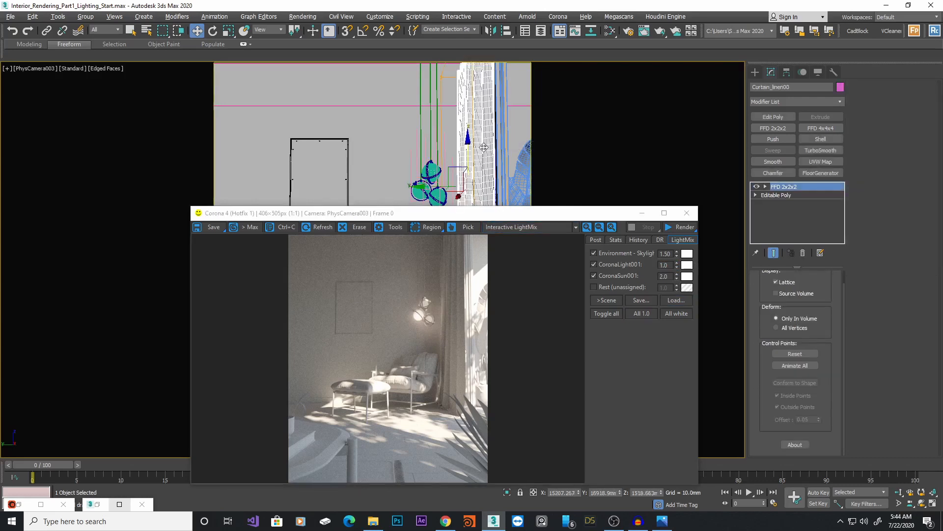
{"action": "key", "text": "alt+w"}
{"action": "scroll", "coordinate": [290, 138], "scroll_direction": "down", "scroll_amount": 3}
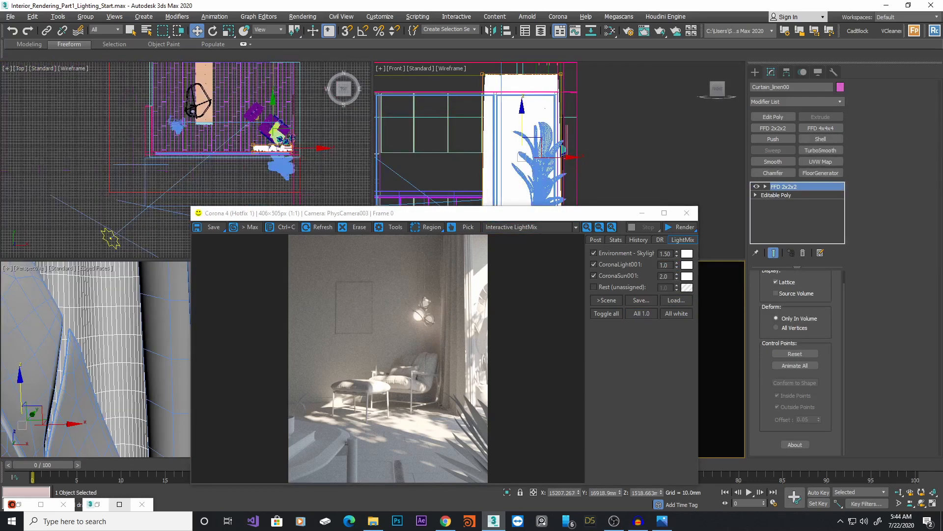
{"action": "left_click", "coordinate": [112, 240]}
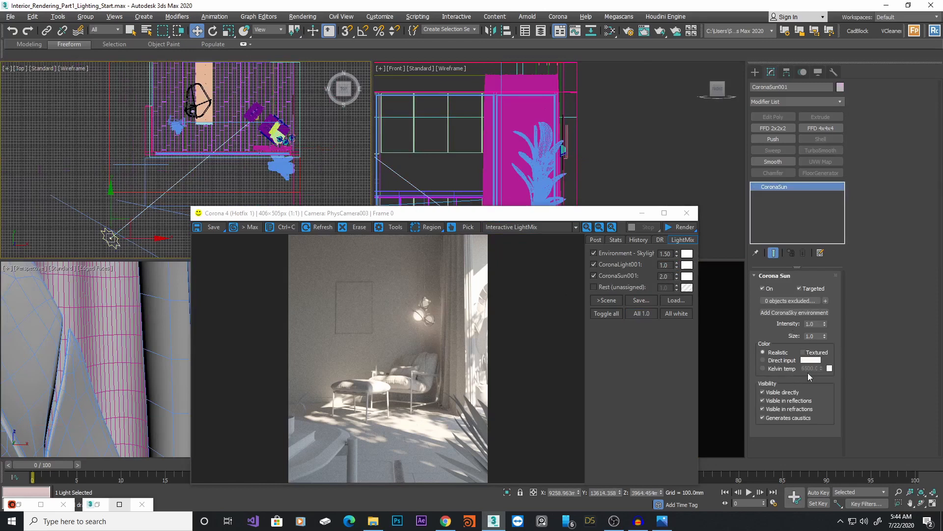
{"action": "double_click", "coordinate": [810, 324]}
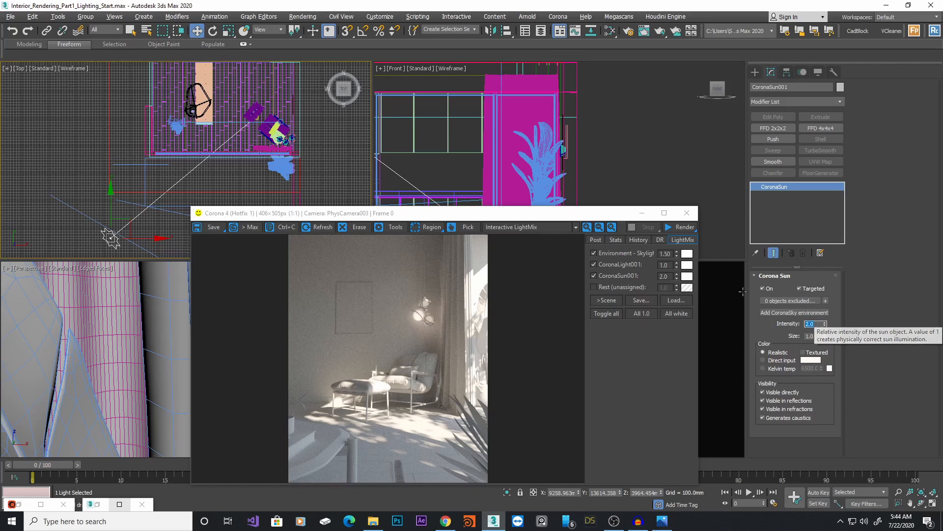
{"action": "right_click", "coordinate": [676, 277]}
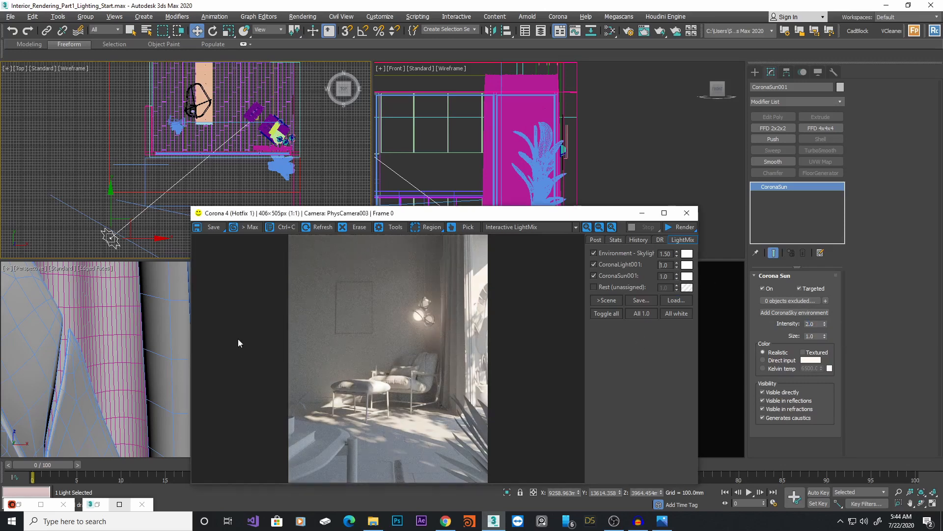
Open the Skylight environment CoronaSky map in the Slate Material Editor and adjust its sky intensity value
{"action": "key", "text": "m"}
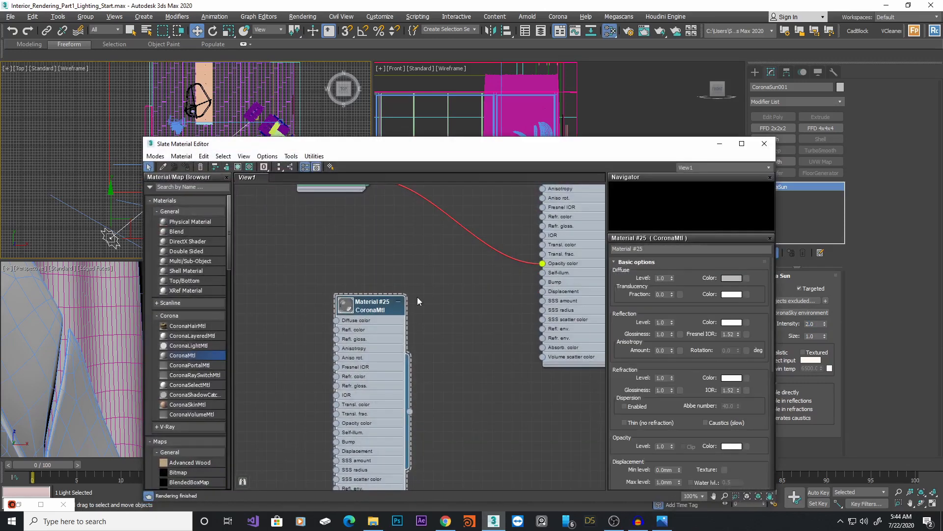
{"action": "middle_click_drag", "start_coordinate": [445, 331], "coordinate": [427, 440]}
{"action": "middle_click_drag", "start_coordinate": [402, 375], "coordinate": [359, 510]}
{"action": "double_click", "coordinate": [360, 309]}
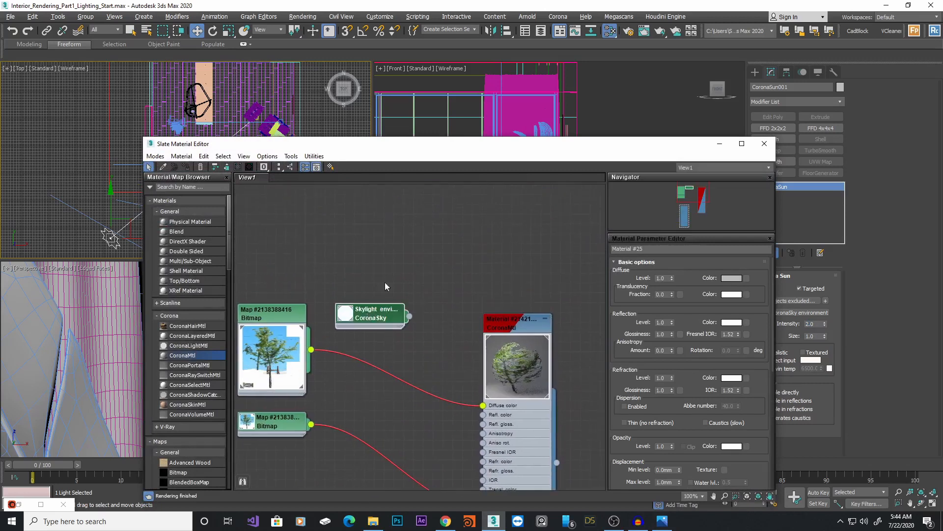
{"action": "left_click_drag", "start_coordinate": [512, 144], "coordinate": [366, 137]}
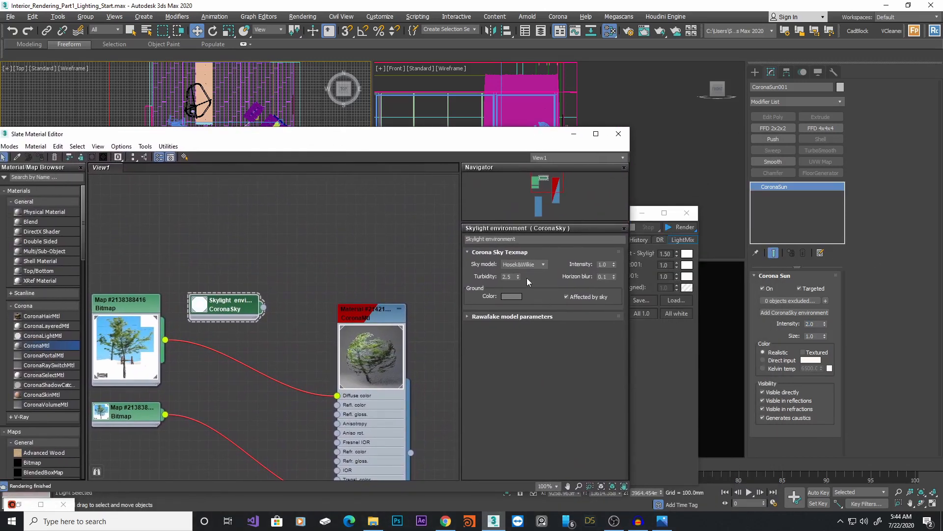
{"action": "double_click", "coordinate": [603, 265]}
{"action": "type", "text": "1."}
{"action": "left_click", "coordinate": [695, 298]}
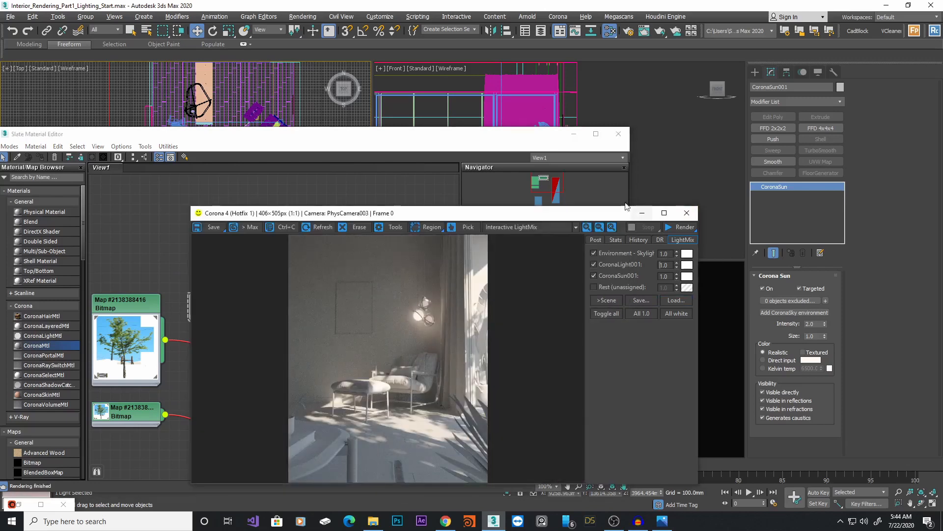
Switch the frame buffer display to the BEAUTY pass and start a new render
{"action": "left_click", "coordinate": [573, 133]}
{"action": "left_click_drag", "start_coordinate": [609, 217], "coordinate": [637, 74]}
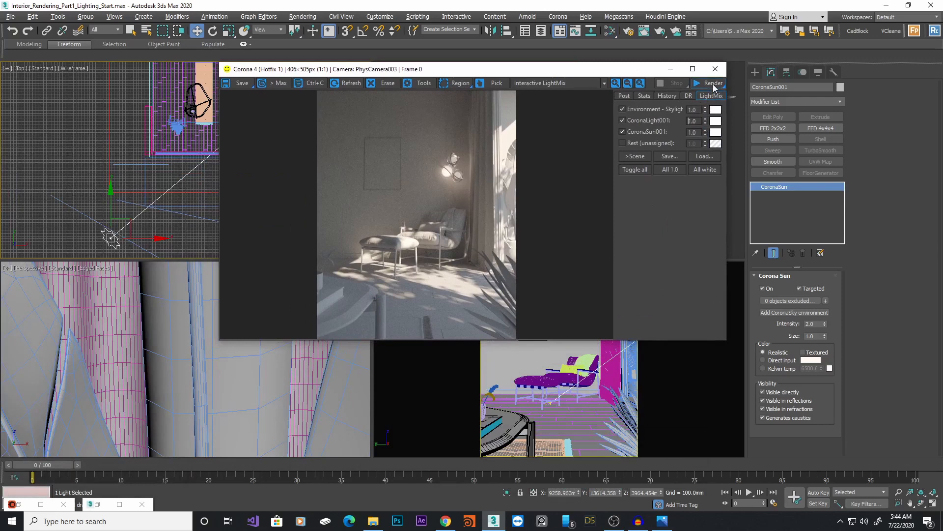
{"action": "left_click", "coordinate": [573, 84]}
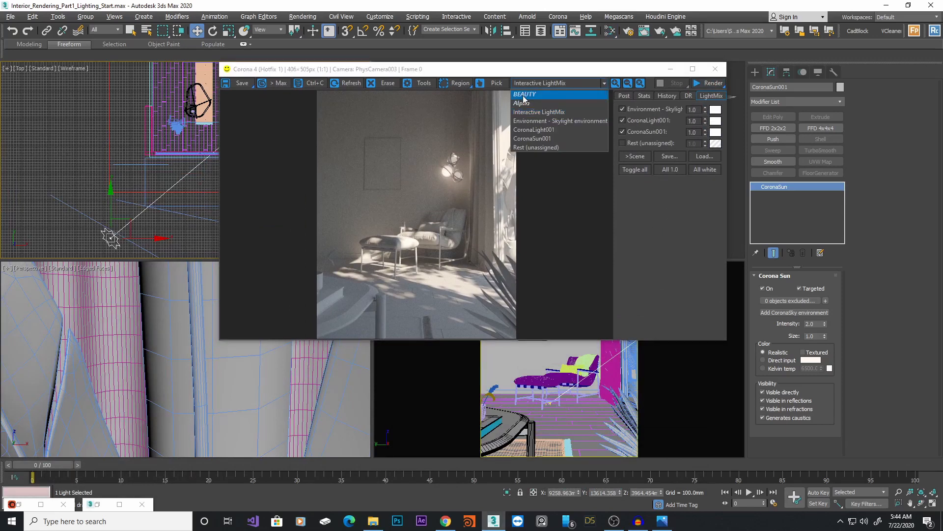
{"action": "left_click", "coordinate": [527, 92]}
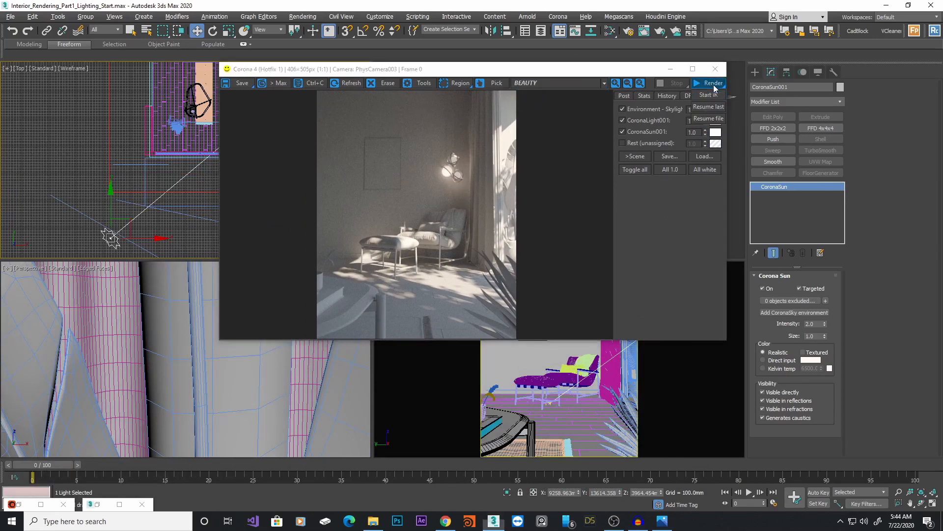
{"action": "left_click", "coordinate": [710, 96]}
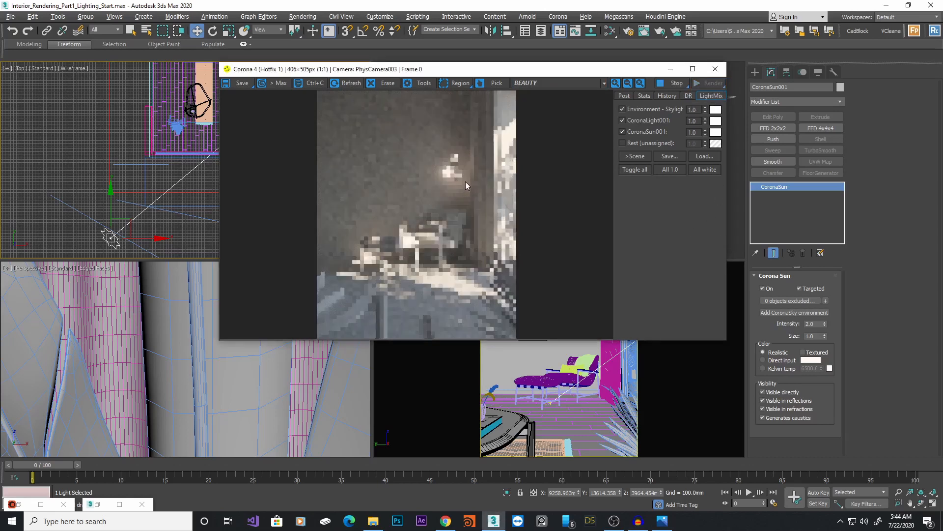
Inspect the Environment, CoronaLight001 and CoronaSun001 render elements in turn, then return to the Interactive LightMix display
{"action": "left_click", "coordinate": [534, 83]}
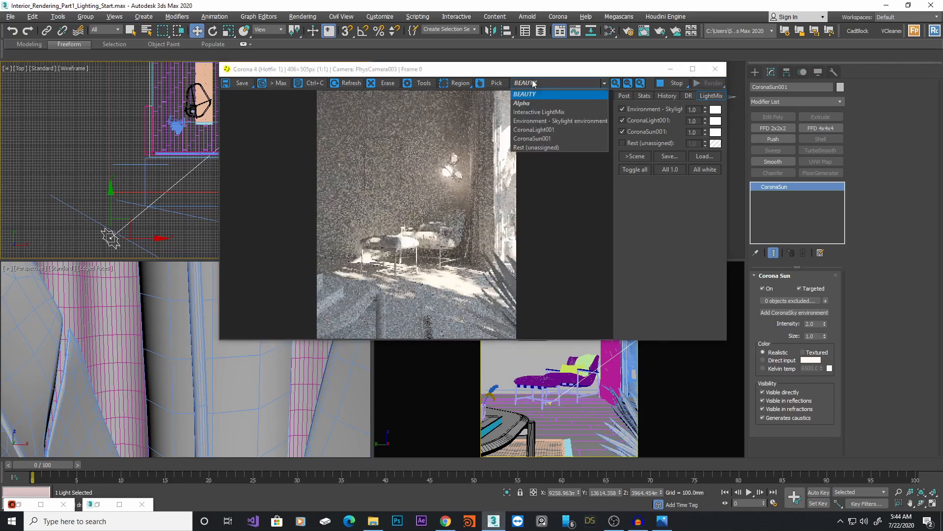
{"action": "left_click", "coordinate": [550, 112]}
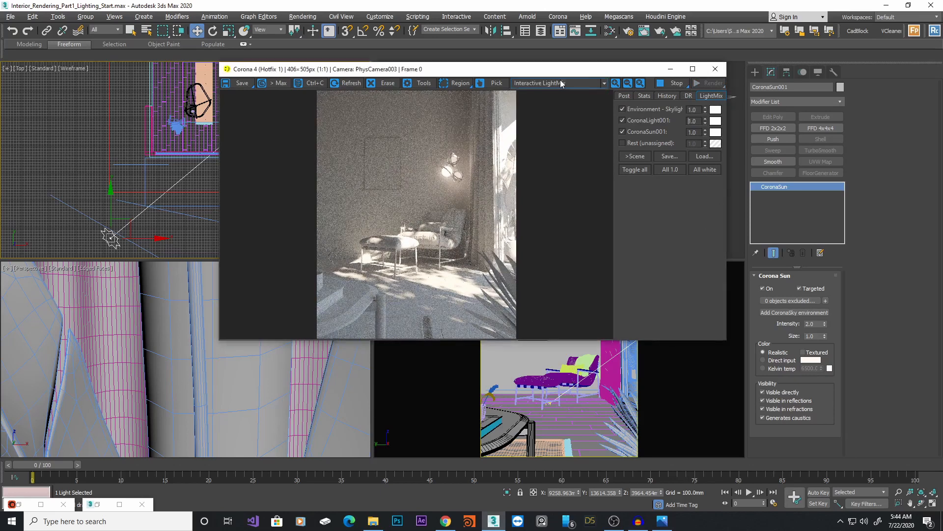
{"action": "left_click", "coordinate": [563, 84]}
{"action": "left_click", "coordinate": [570, 121]}
{"action": "left_click", "coordinate": [578, 85]}
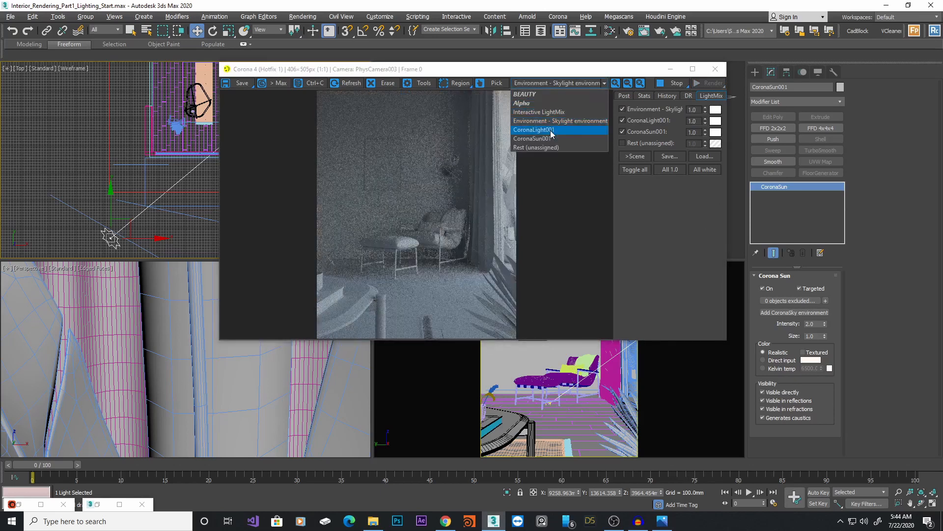
{"action": "left_click", "coordinate": [550, 130]}
{"action": "left_click", "coordinate": [571, 83]}
{"action": "left_click", "coordinate": [560, 139]}
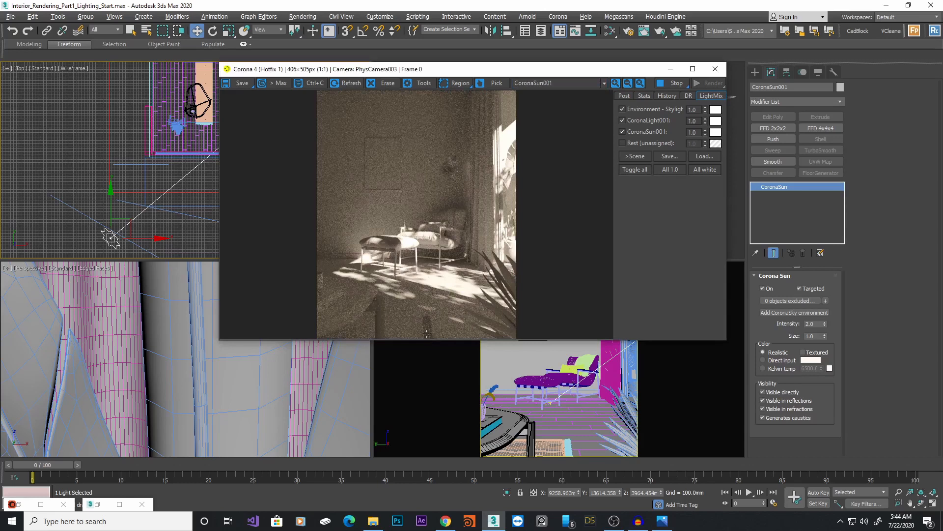
{"action": "left_click", "coordinate": [561, 83]}
{"action": "left_click", "coordinate": [549, 113]}
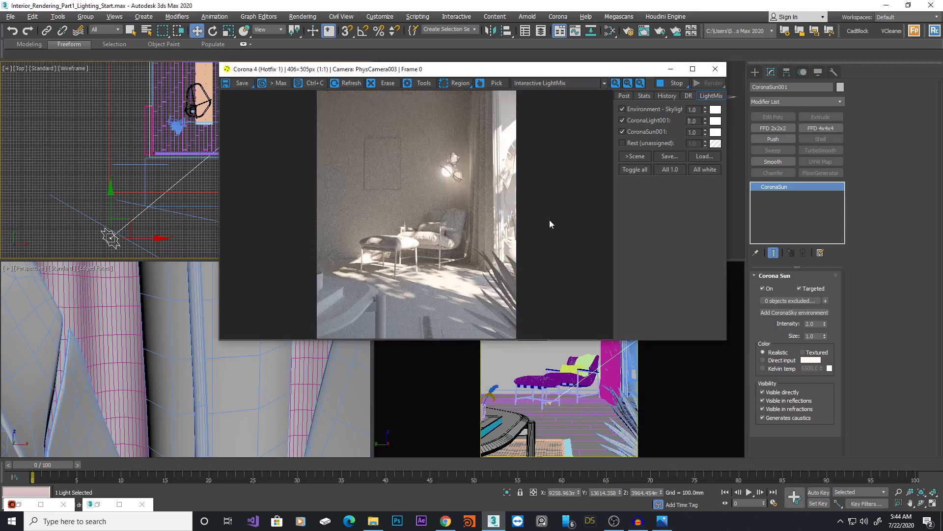